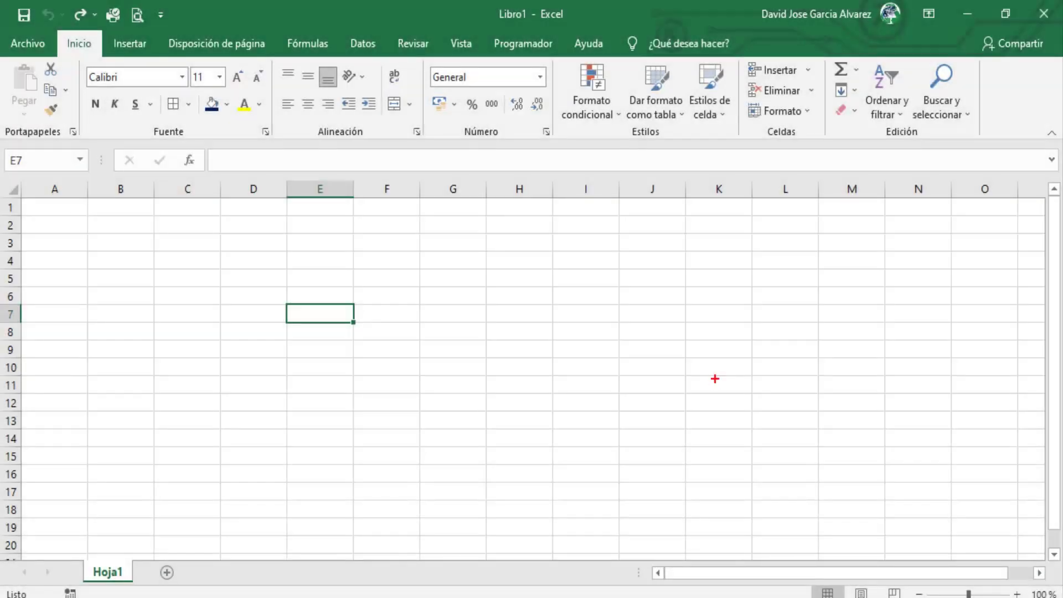
# - Type the headers Fecha Inicio, Fecha Final and Funcion dias (Excel) across E7:G7
pyautogui.moveTo(499, 322); pyautogui.dragTo(499, 374)
pyautogui.write('Dias')
pyautogui.write('Fecha')
pyautogui.write('F')
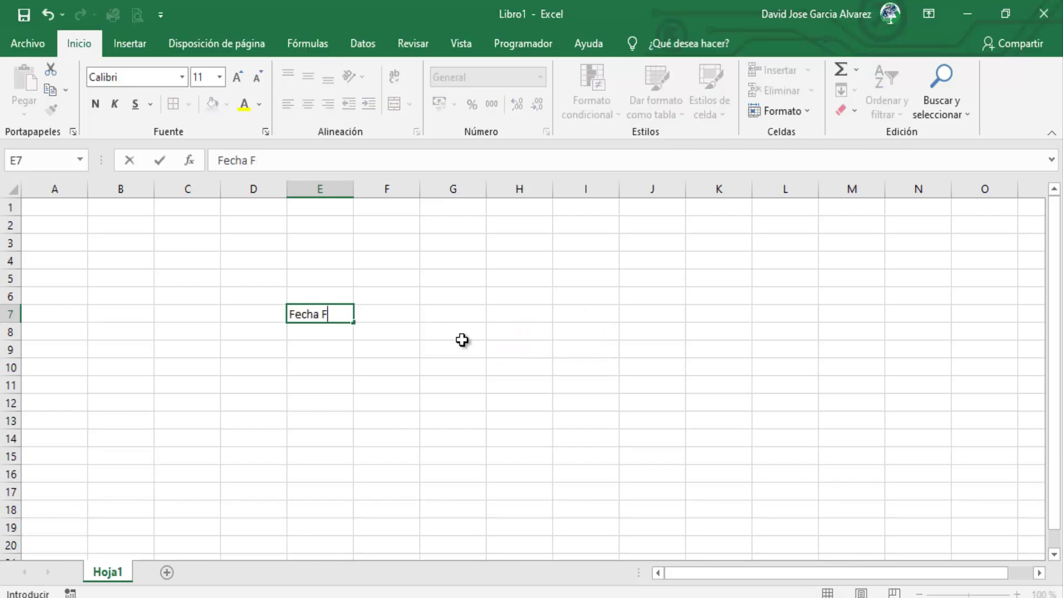
pyautogui.press('BackSpace')
pyautogui.write('Ini')
pyautogui.write('cio')
pyautogui.press('Tab')
pyautogui.write('Fecha F')
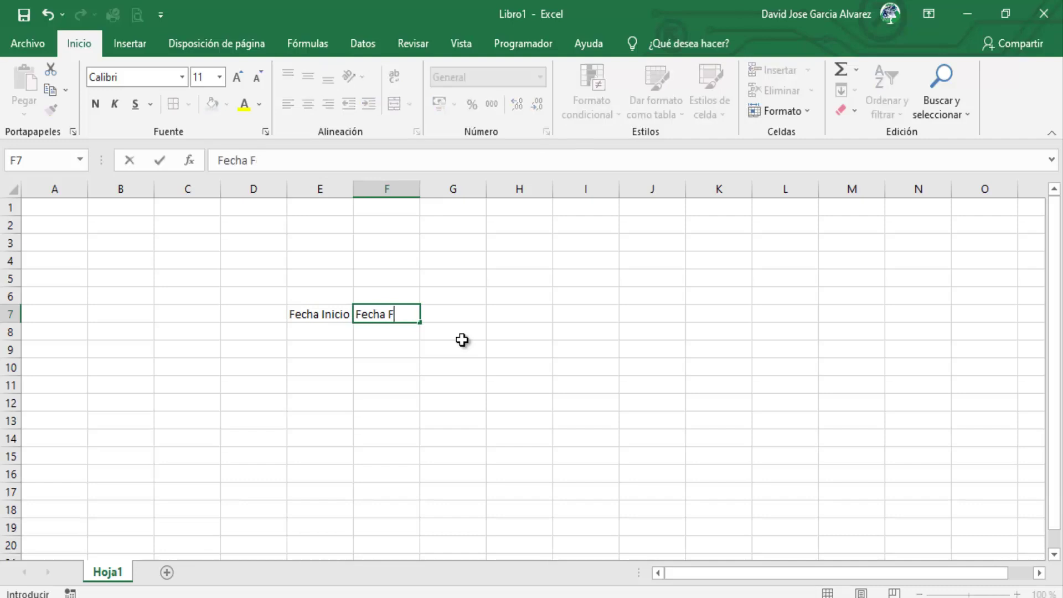
pyautogui.write('inal')
pyautogui.press('Tab')
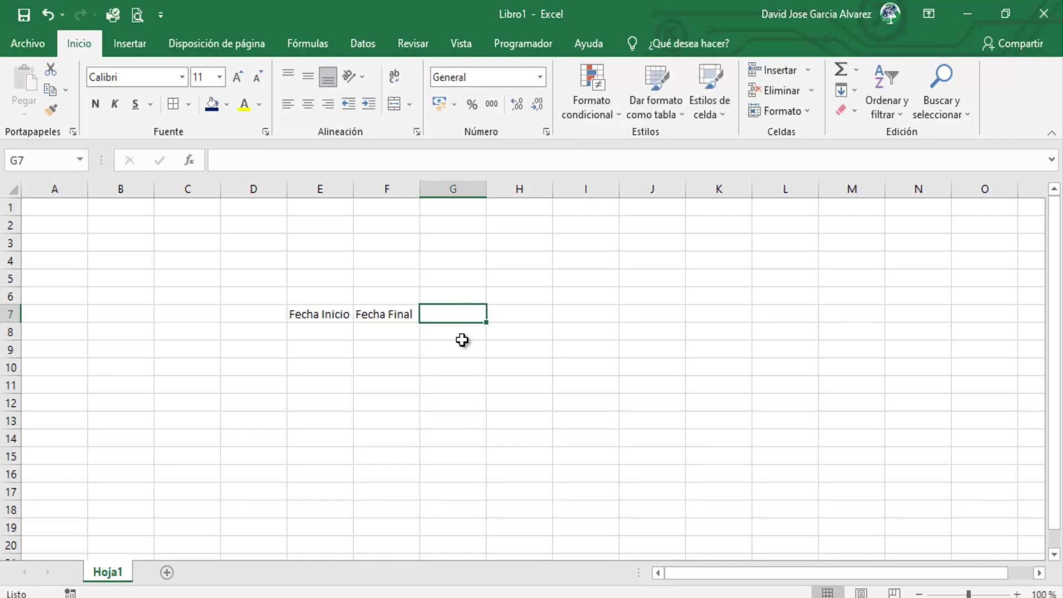
pyautogui.write('Funcion')
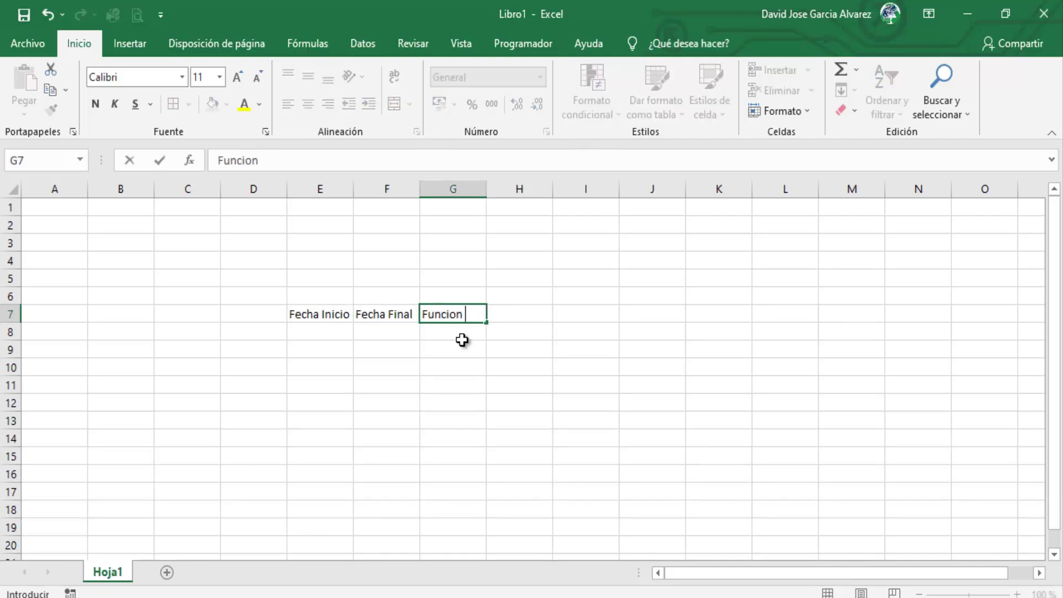
pyautogui.write('Excel(')
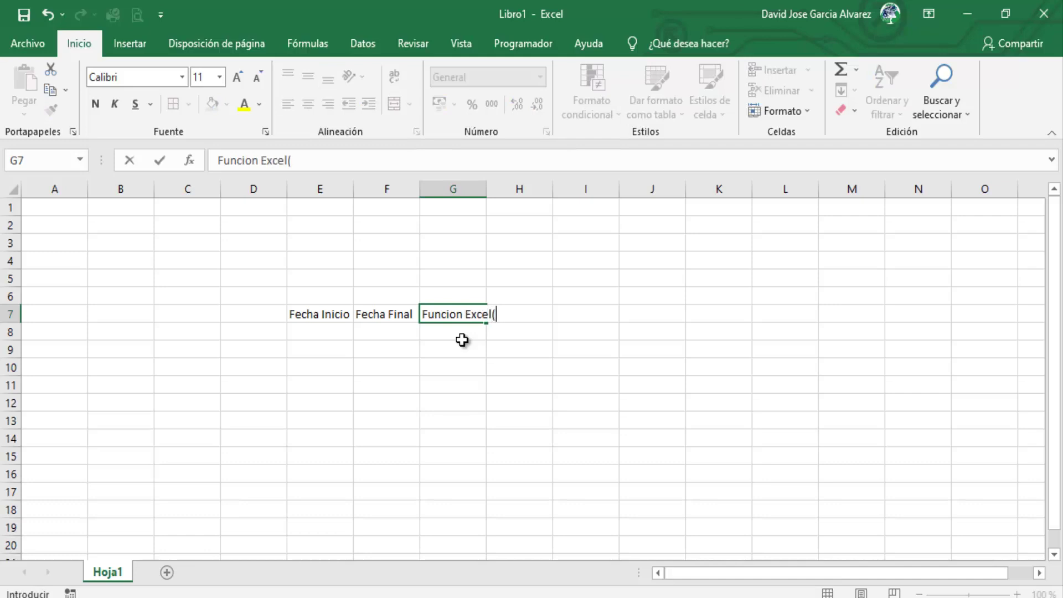
pyautogui.write(')')
pyautogui.press('BackSpace')
pyautogui.press('BackSpace')
pyautogui.press('BackSpace')
pyautogui.press('BackSpace')
pyautogui.press('BackSpace')
pyautogui.press('BackSpace')
pyautogui.press('BackSpace')
pyautogui.write('dias')
pyautogui.write(' ()')
pyautogui.press('BackSpace')
pyautogui.press('BackSpace')
pyautogui.press('BackSpace')
pyautogui.write('(Excel')
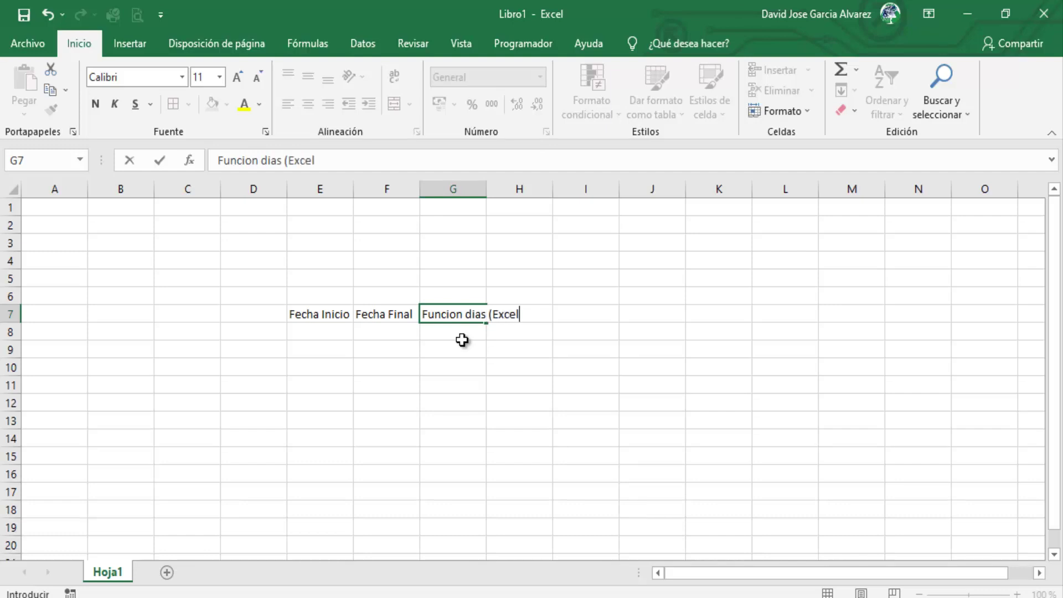
pyautogui.write(')')
pyautogui.press('Return')
# - Copy the G7 header into H7 and change it to Funcion dias (VBA)
pyautogui.press('Up')
pyautogui.press('Right')
pyautogui.press('Right')
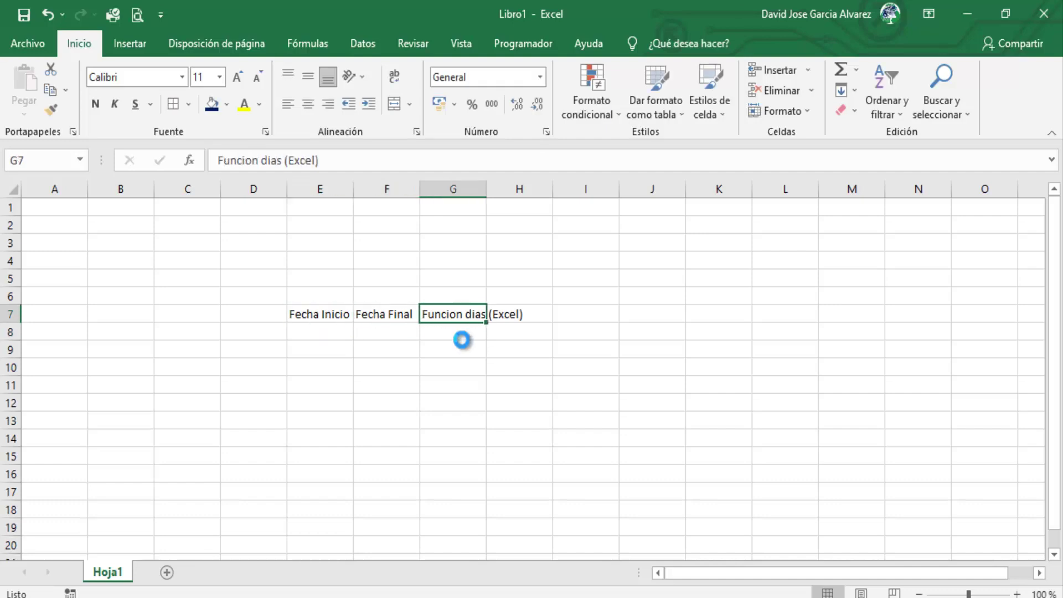
pyautogui.hotkey('ctrl', 'c')
pyautogui.press('Right')
pyautogui.hotkey('ctrl', 'v')
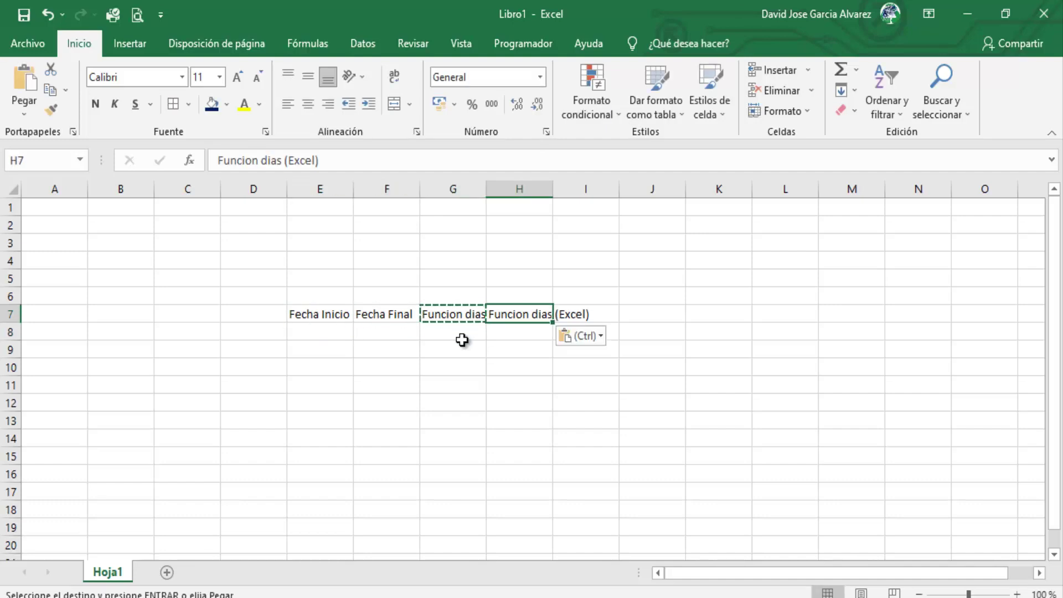
pyautogui.click(309, 169)
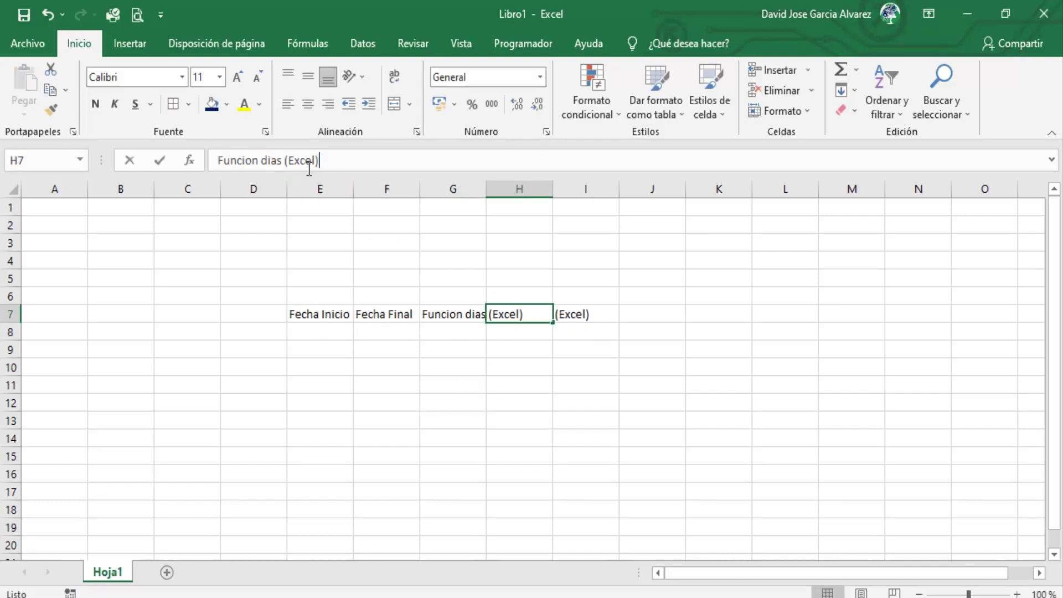
pyautogui.doubleClick(310, 169)
pyautogui.write('VBA')
pyautogui.press('Return')
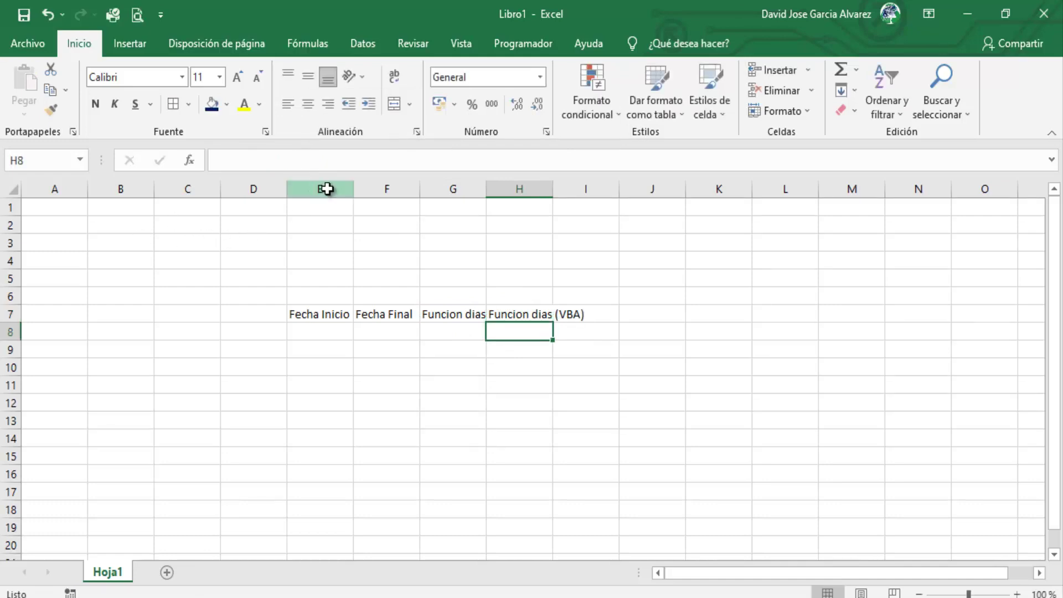
# - Autofit columns E–H and give E7:H8 all borders with bold 14-point text
pyautogui.moveTo(327, 189); pyautogui.dragTo(540, 189)
pyautogui.doubleClick(552, 189)
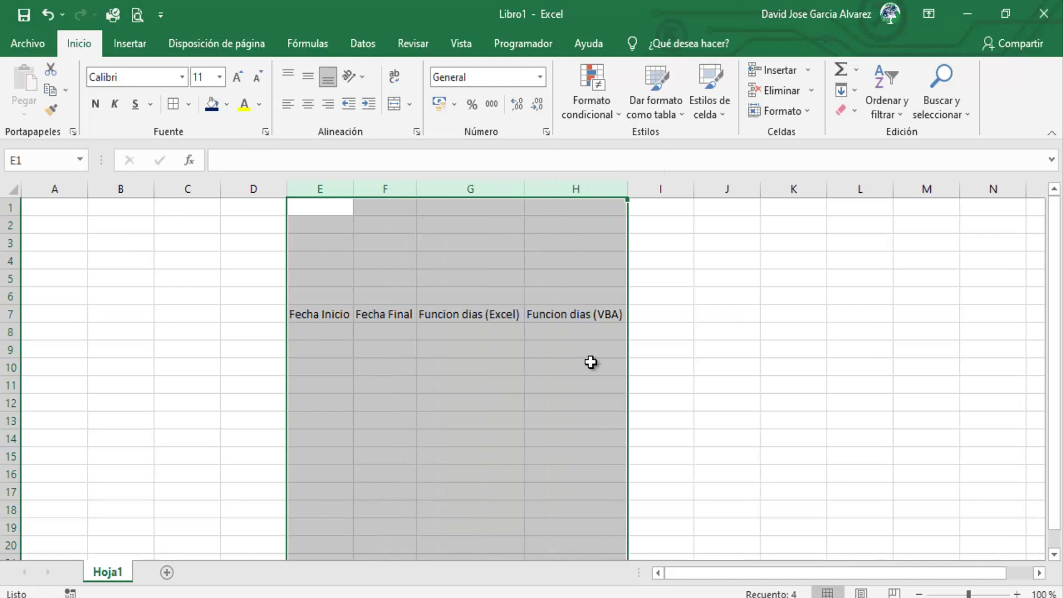
pyautogui.click(590, 362)
pyautogui.moveTo(324, 315); pyautogui.dragTo(550, 331)
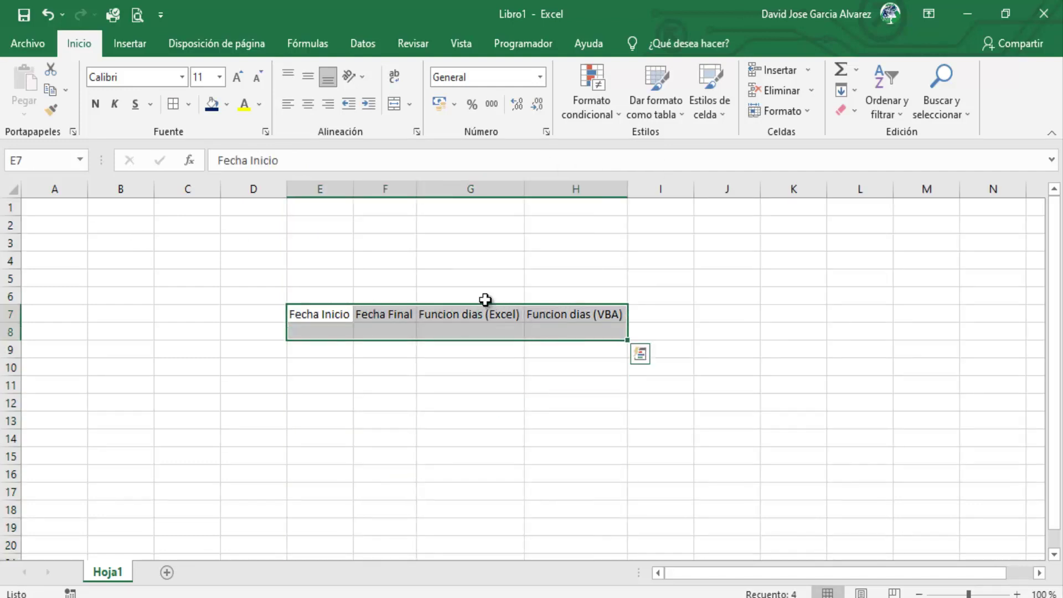
pyautogui.click(173, 106)
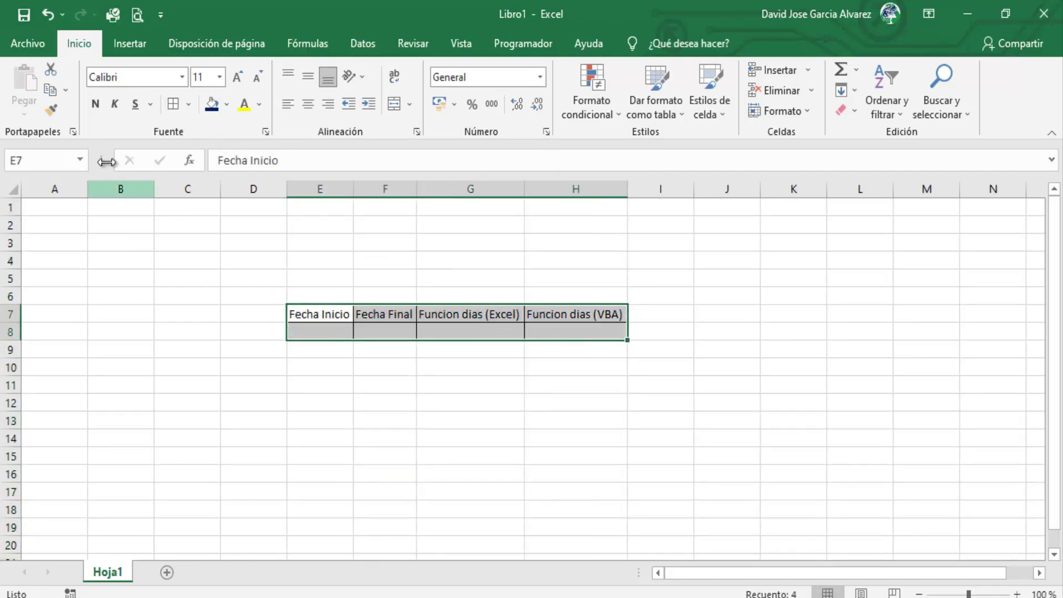
pyautogui.click(95, 104)
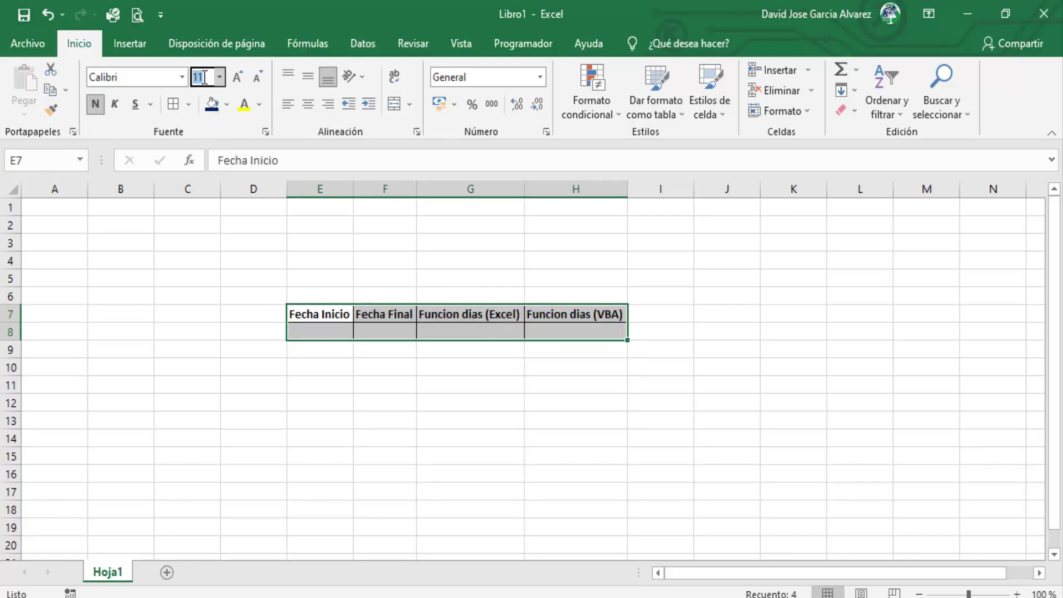
pyautogui.write('14')
pyautogui.press('Return')
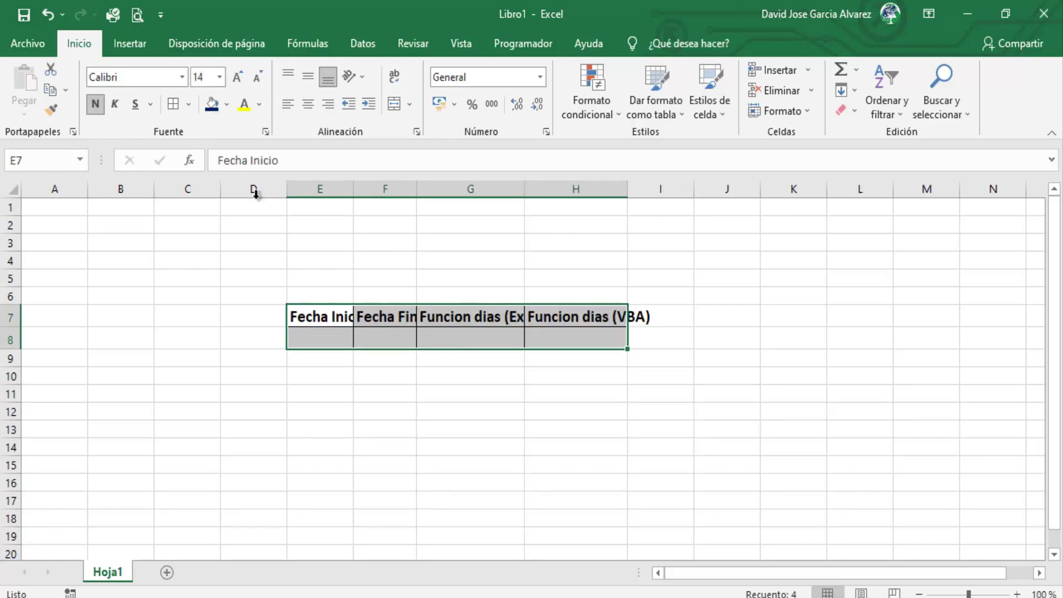
# - Refit columns E–H to the larger text and make the E7:H7 headers dark blue with yellow font
pyautogui.moveTo(317, 185); pyautogui.dragTo(611, 183)
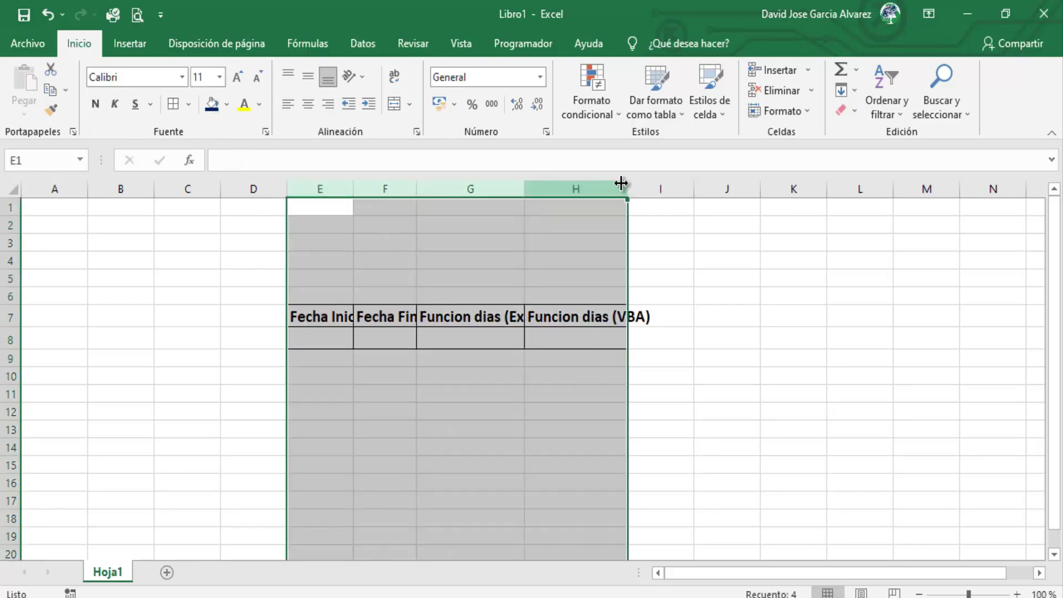
pyautogui.doubleClick(627, 192)
pyautogui.click(550, 297)
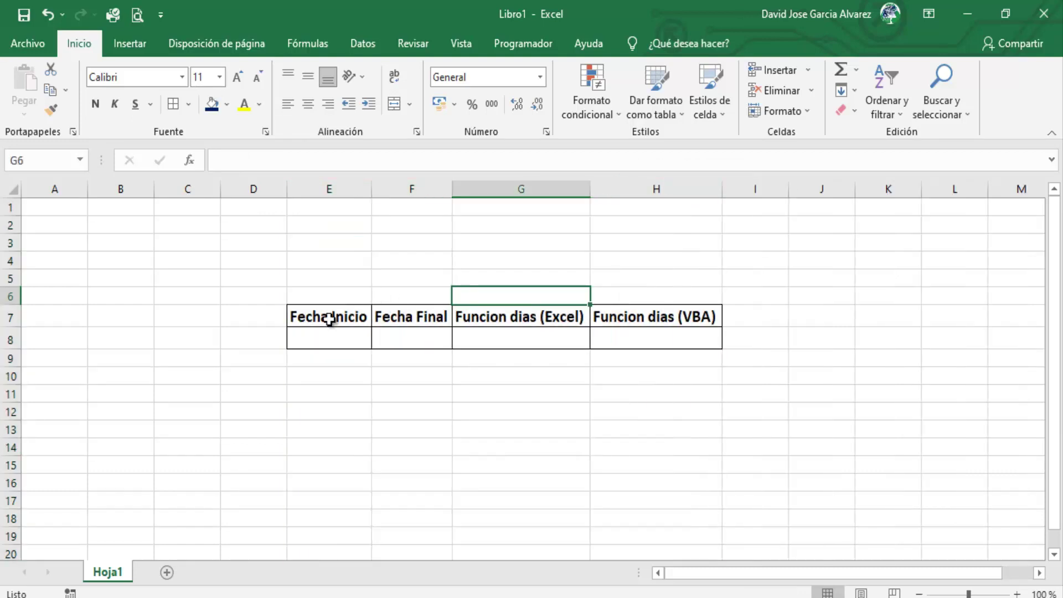
pyautogui.moveTo(342, 313); pyautogui.dragTo(629, 313)
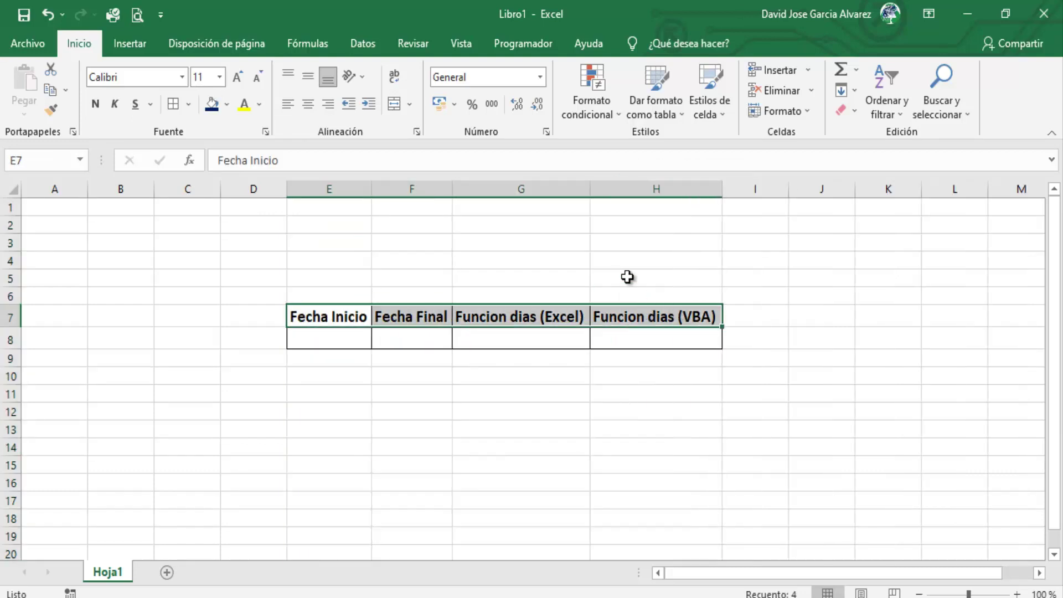
pyautogui.click(212, 104)
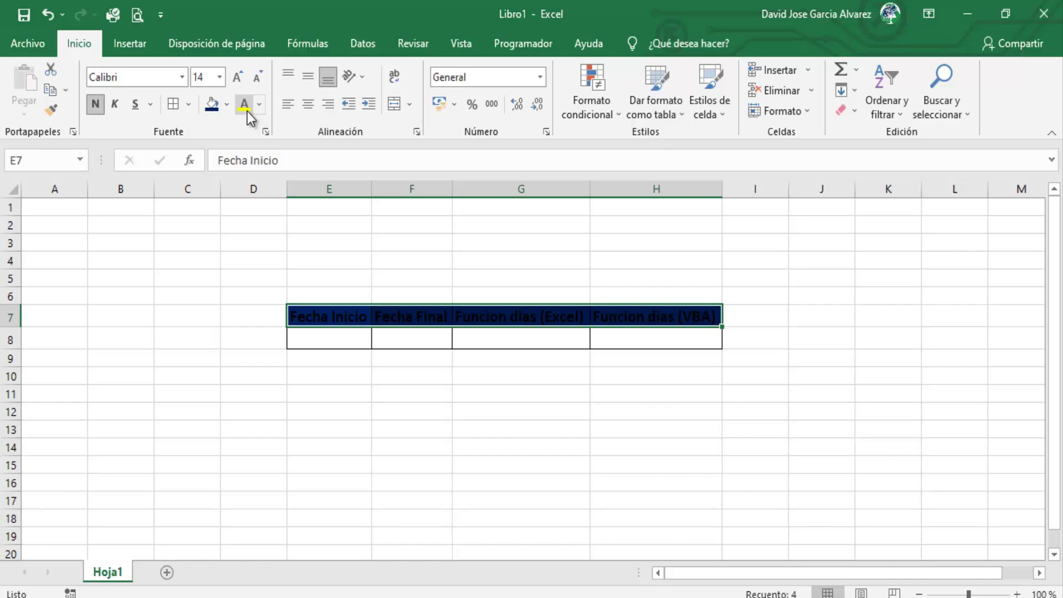
pyautogui.click(247, 111)
pyautogui.click(656, 429)
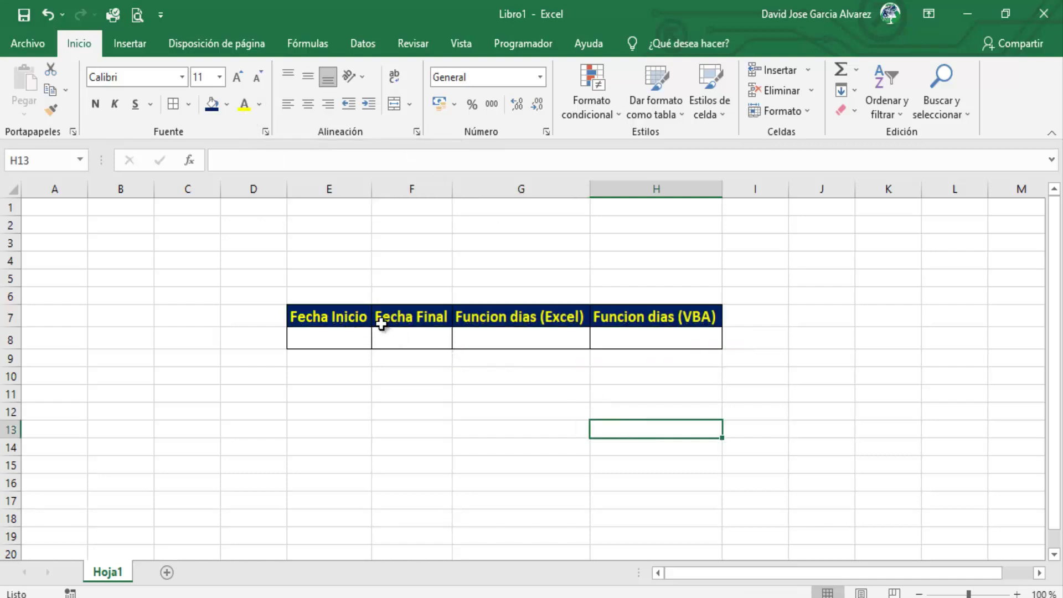
pyautogui.moveTo(365, 319); pyautogui.dragTo(678, 315)
pyautogui.click(641, 359)
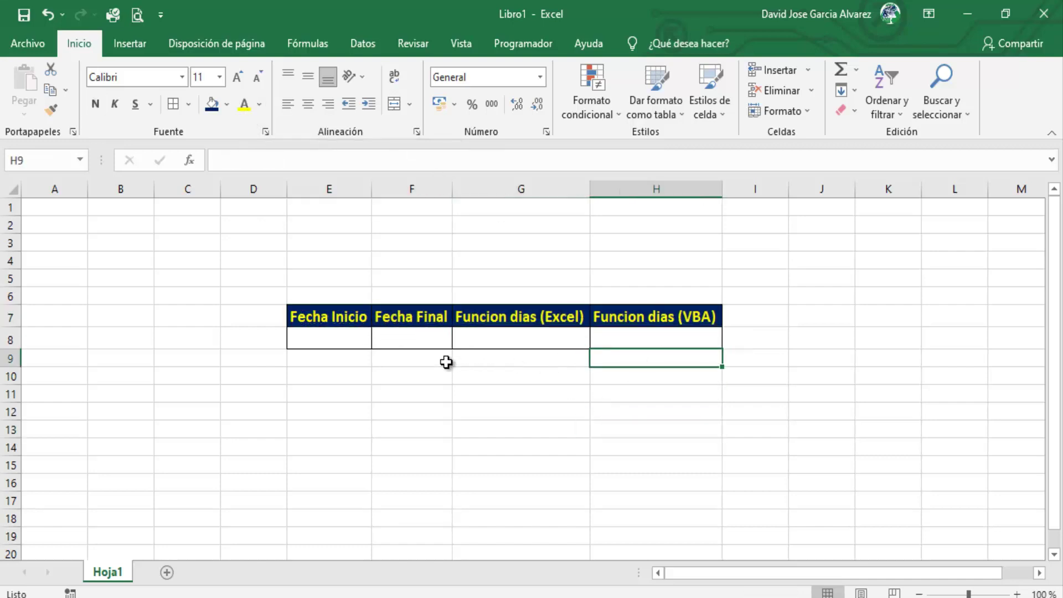
pyautogui.click(349, 339)
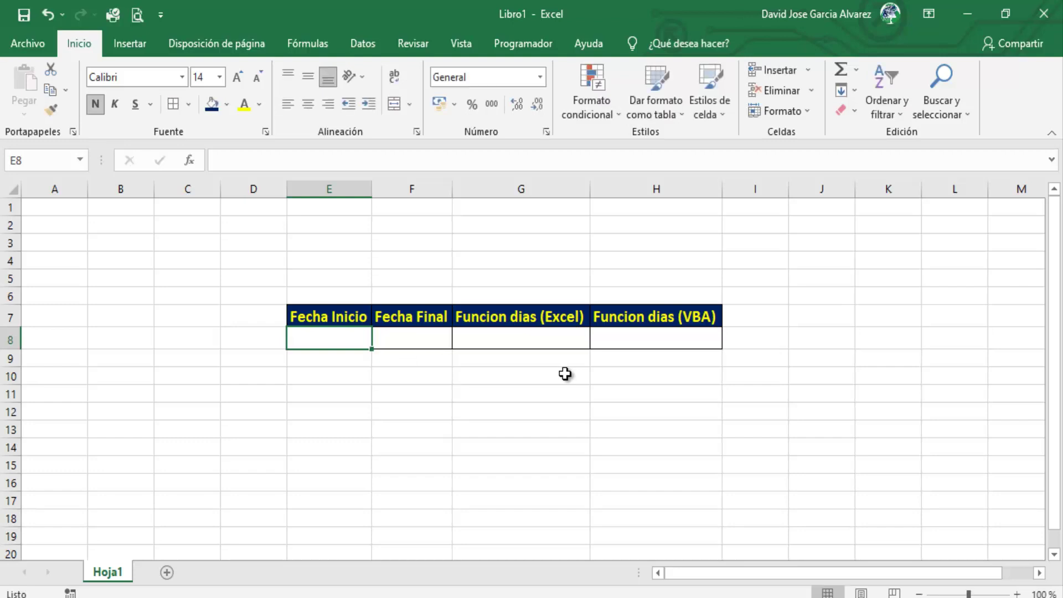
# - Enter start date 01/01/2021 in E8 and end date 31/01/2021 in F8
pyautogui.write('01/01')
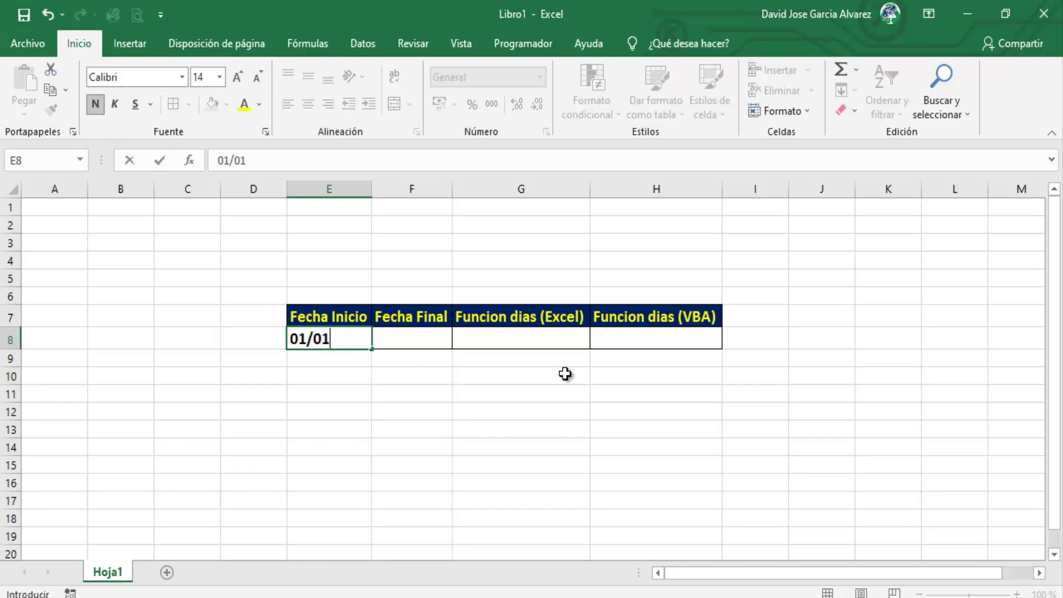
pyautogui.write('/2021')
pyautogui.press('Tab')
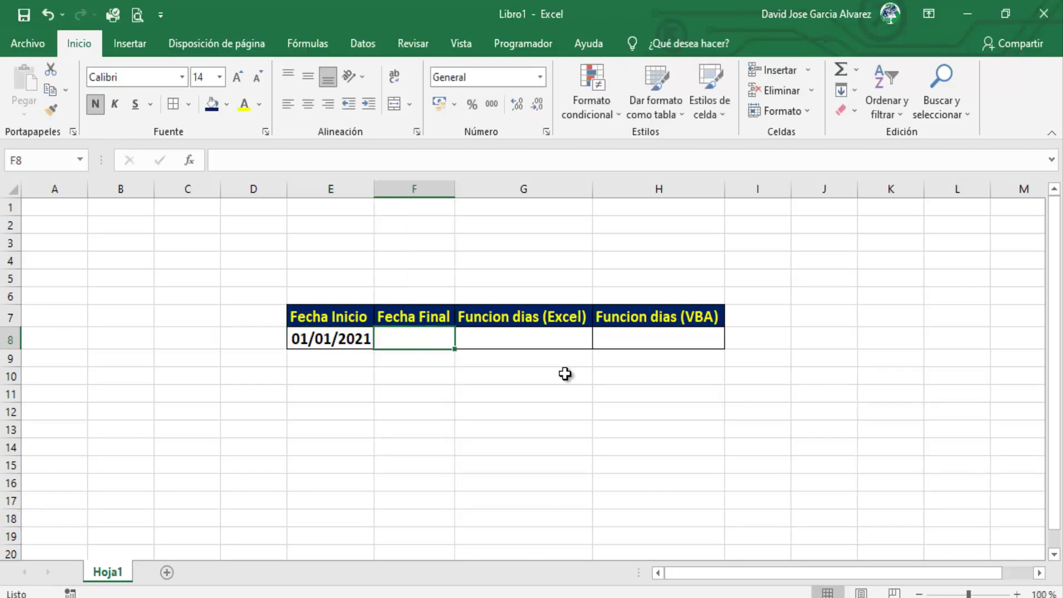
pyautogui.write('3')
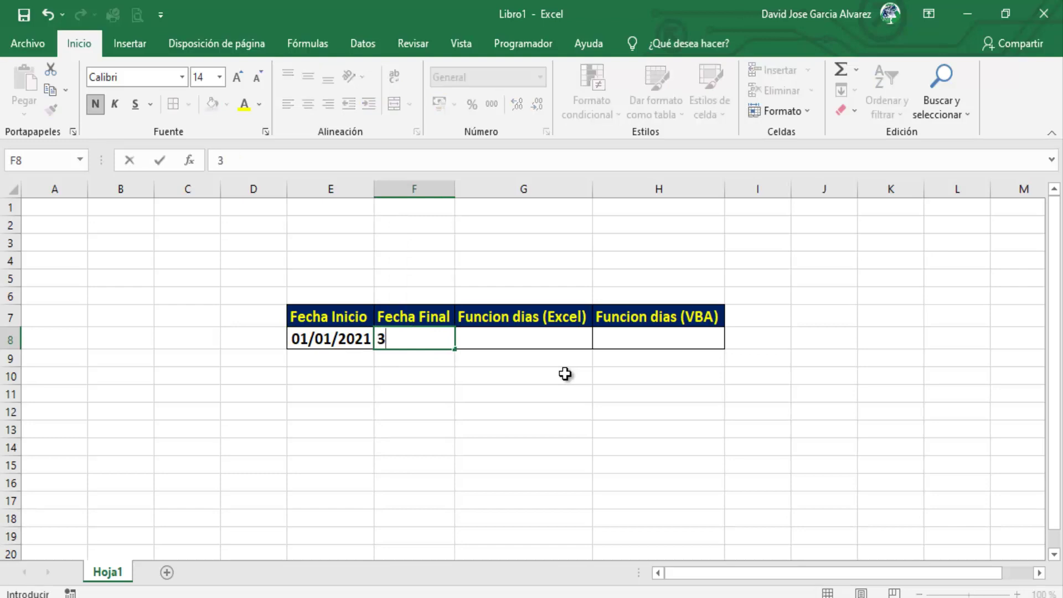
pyautogui.write('0')
pyautogui.press('BackSpace')
pyautogui.write('1/')
pyautogui.write('01/2')
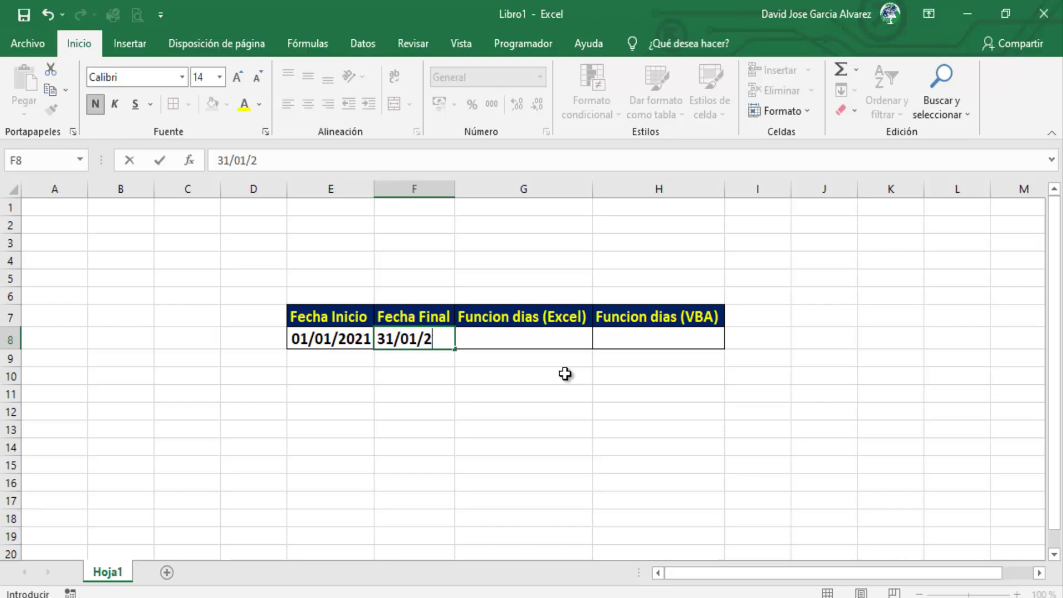
pyautogui.write('021')
pyautogui.press('Tab')
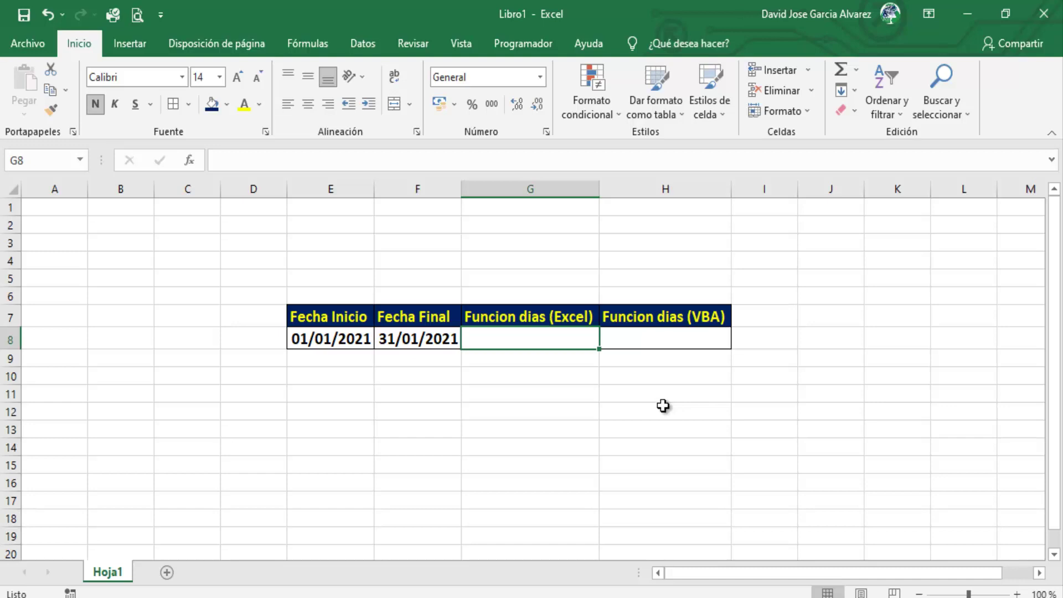
# - Enter =DIAS(E8;F8) in G8, which returns -30
pyautogui.click(430, 345)
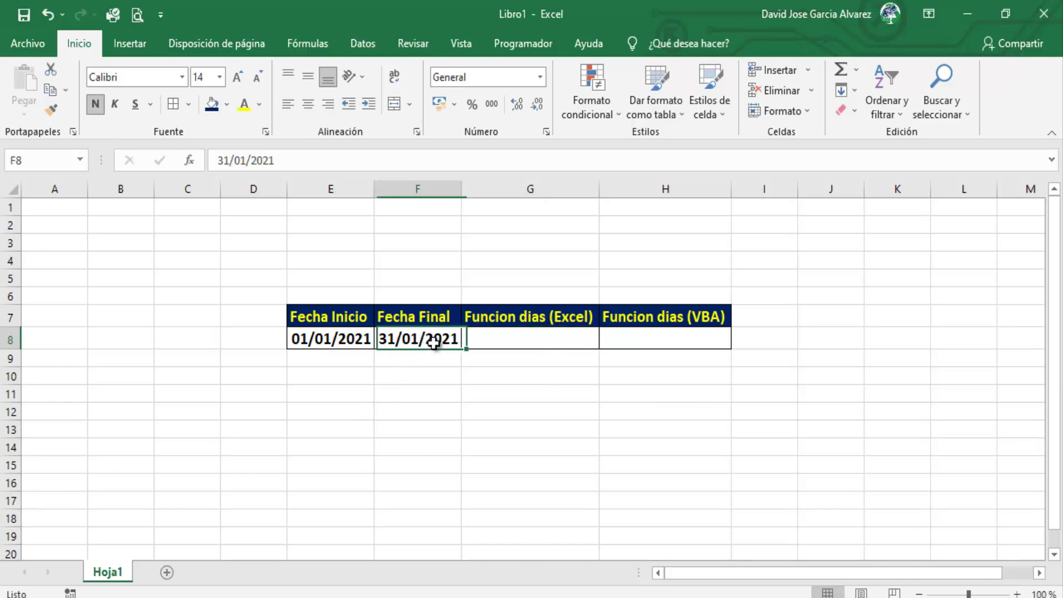
pyautogui.click(325, 335)
pyautogui.click(530, 336)
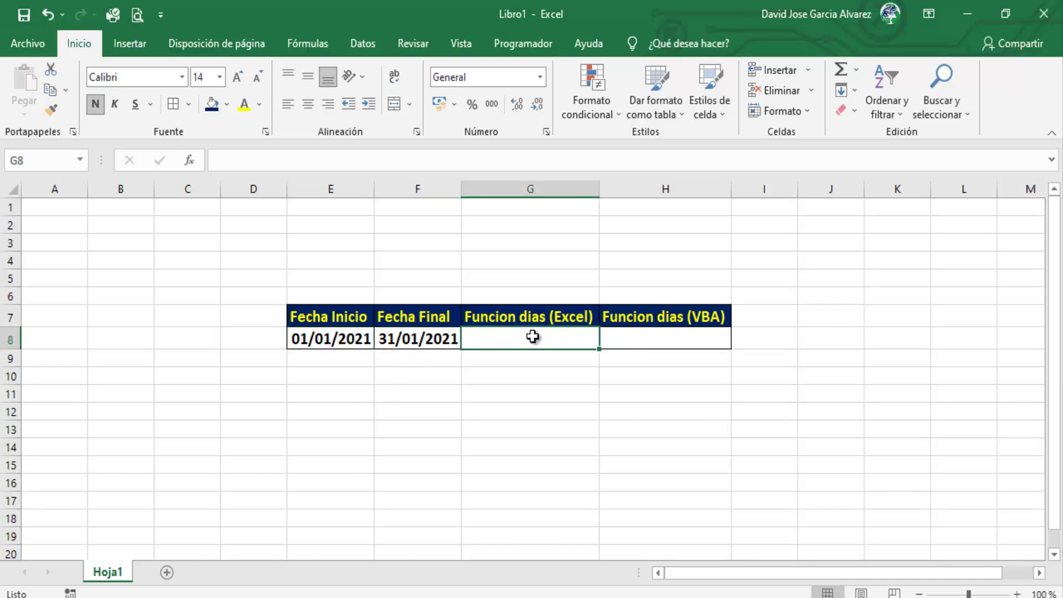
pyautogui.write('=')
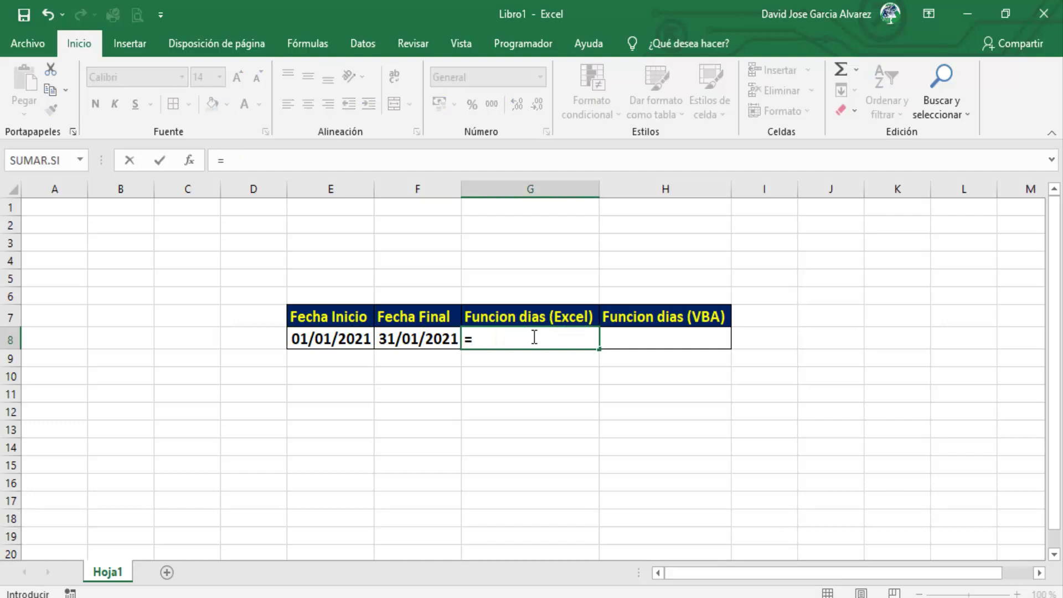
pyautogui.write('dia')
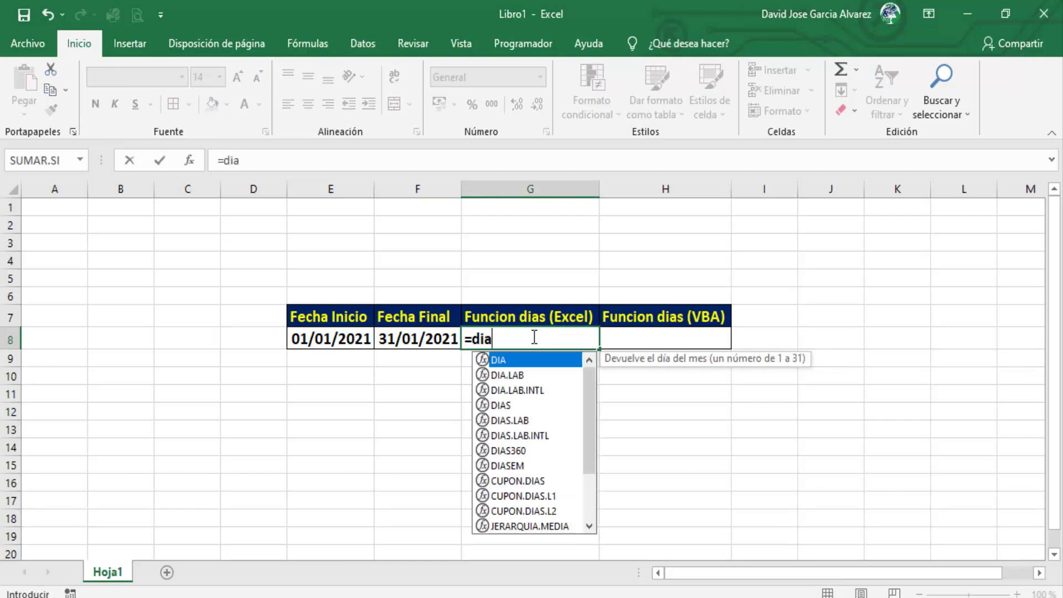
pyautogui.write('s')
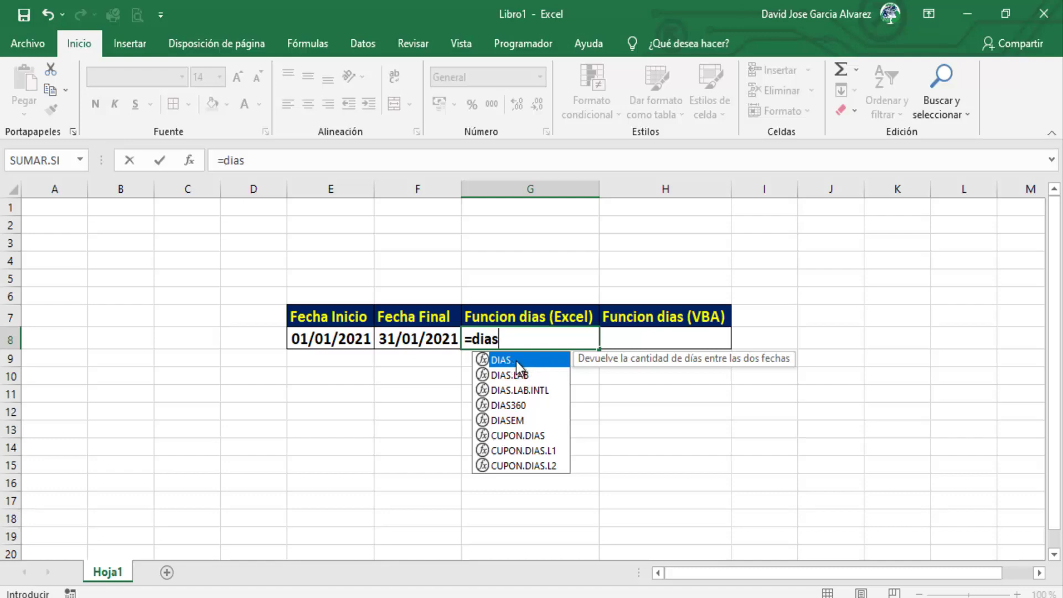
pyautogui.doubleClick(516, 361)
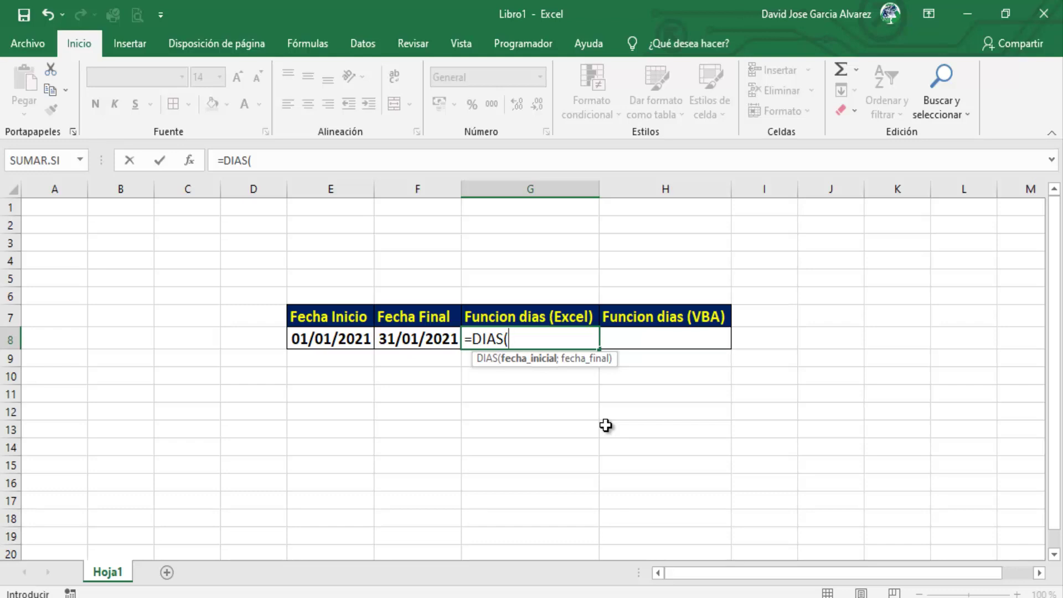
pyautogui.click(339, 340)
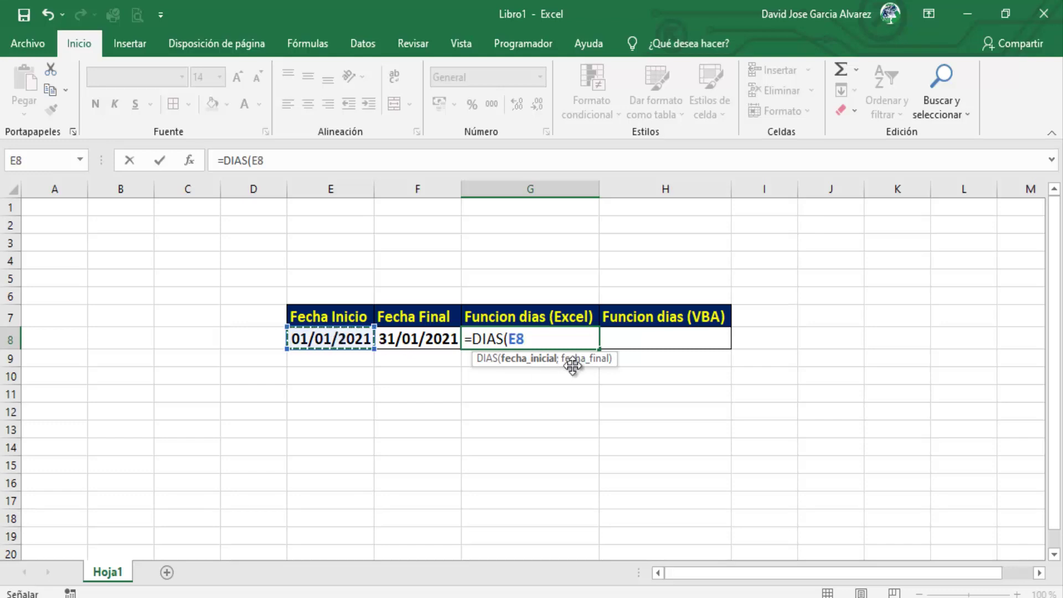
pyautogui.write(';')
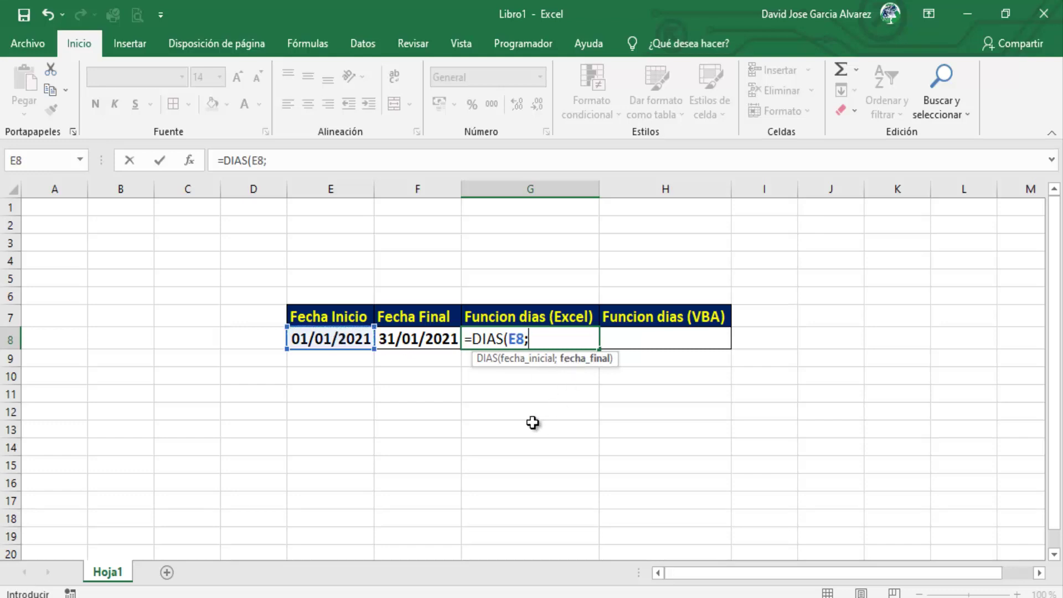
pyautogui.click(406, 339)
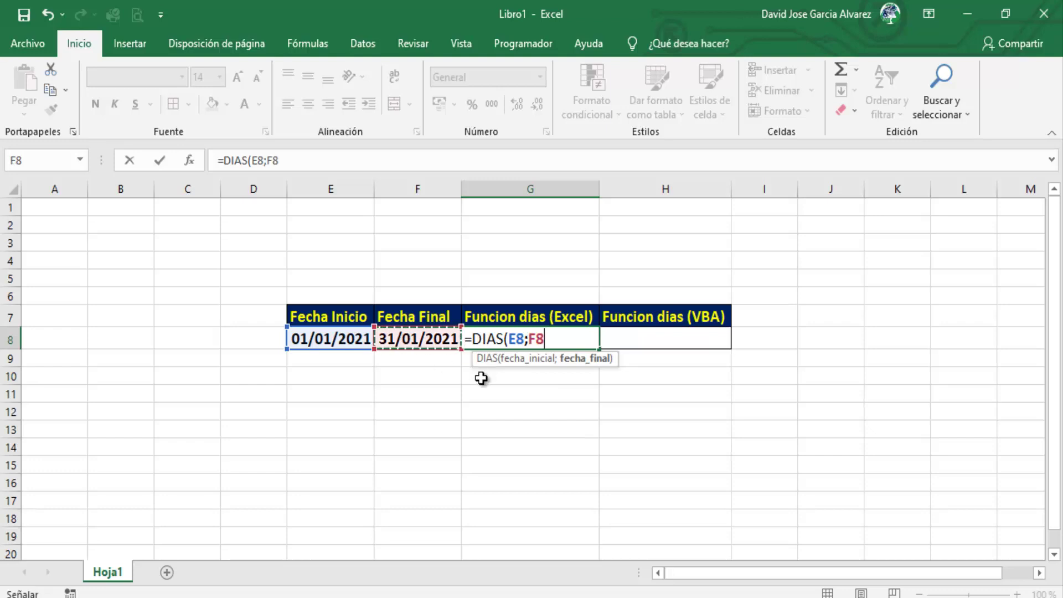
pyautogui.write(')')
pyautogui.press('Return')
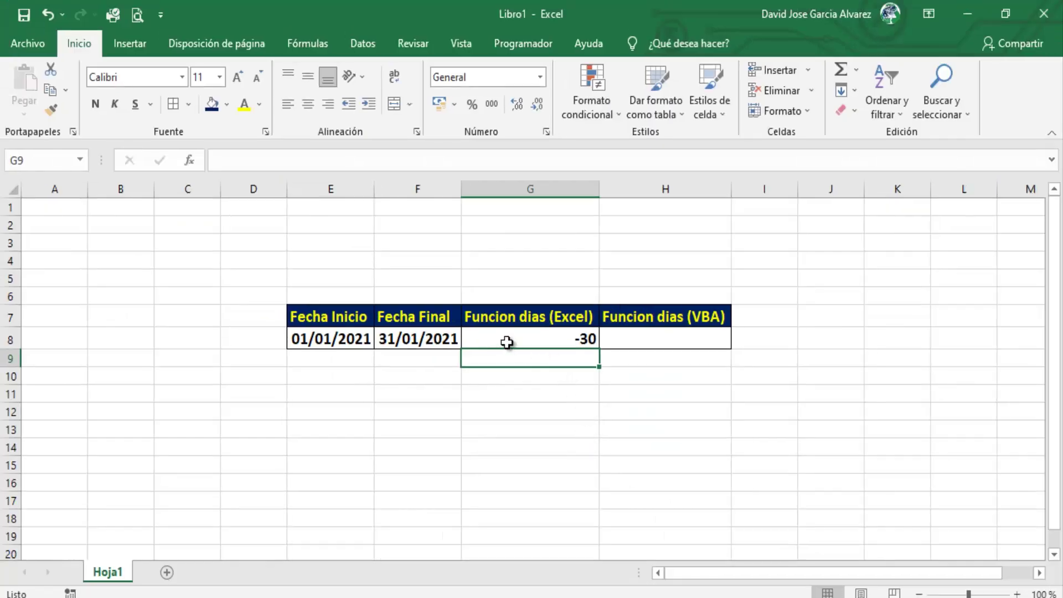
# - Rewrite the G8 formula as =DIAS(F8;E8) so it returns 30
pyautogui.click(517, 338)
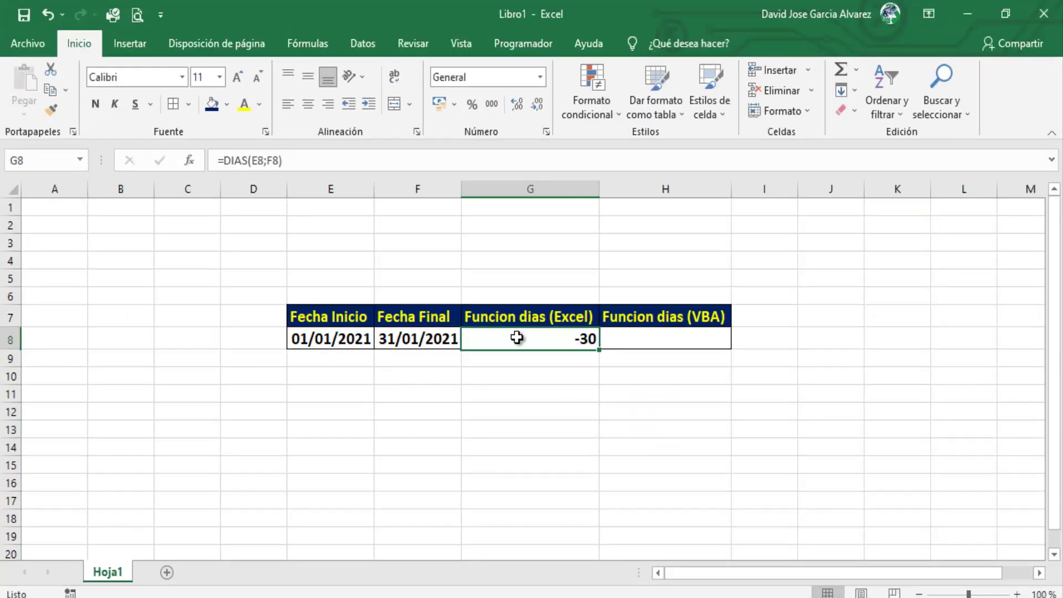
pyautogui.click(310, 161)
pyautogui.press('BackSpace')
pyautogui.press('BackSpace')
pyautogui.press('BackSpace')
pyautogui.press('BackSpace')
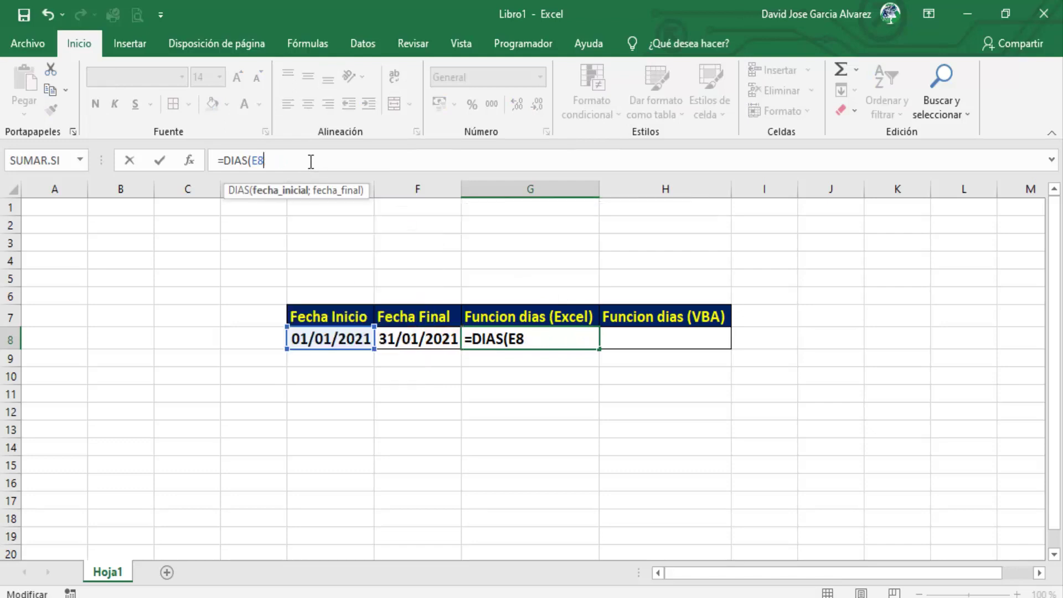
pyautogui.press('BackSpace')
pyautogui.press('BackSpace')
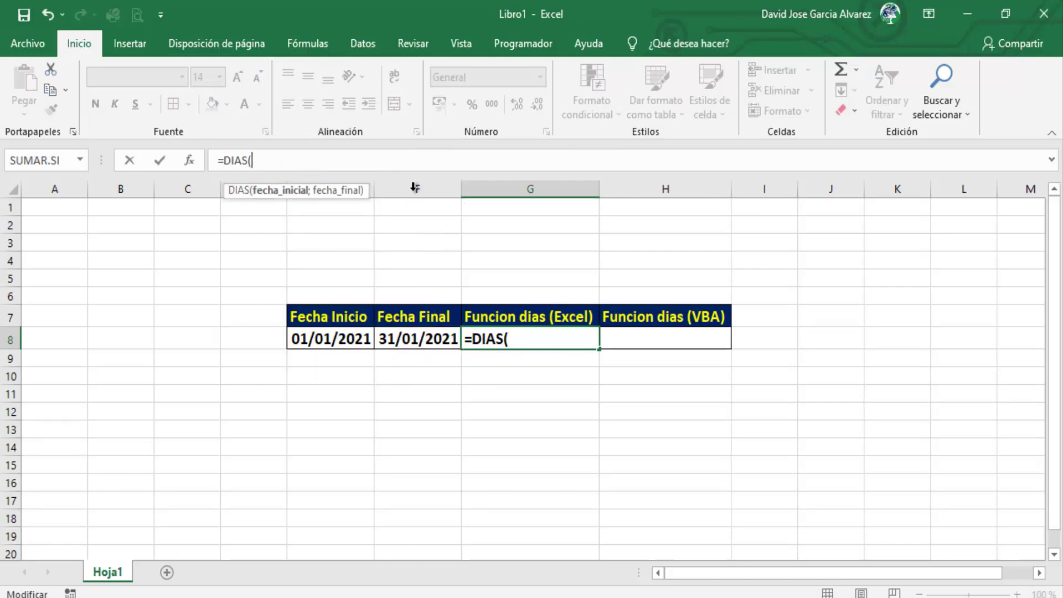
pyautogui.click(414, 337)
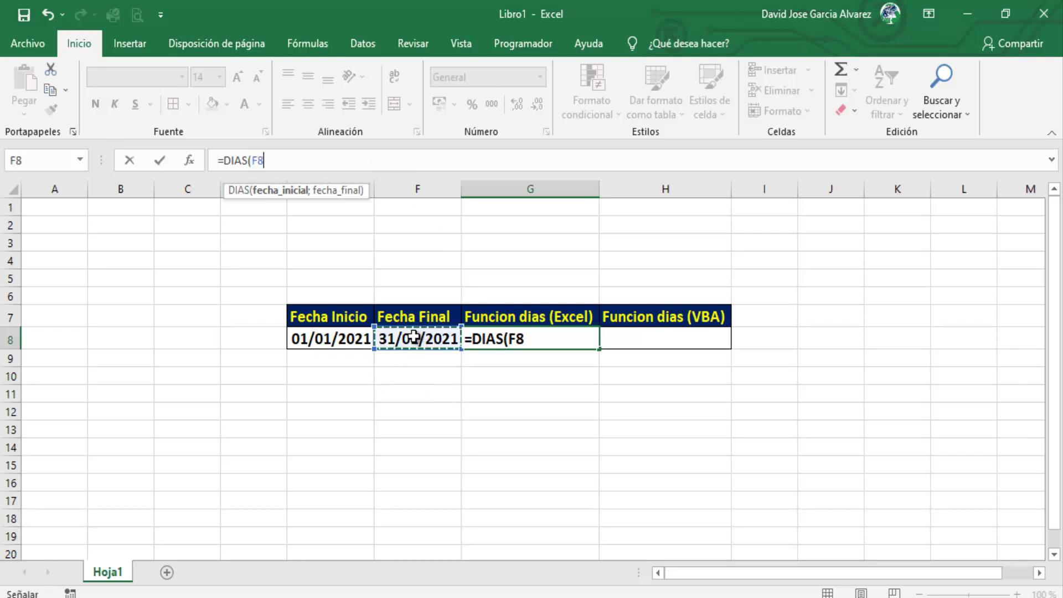
pyautogui.write(';')
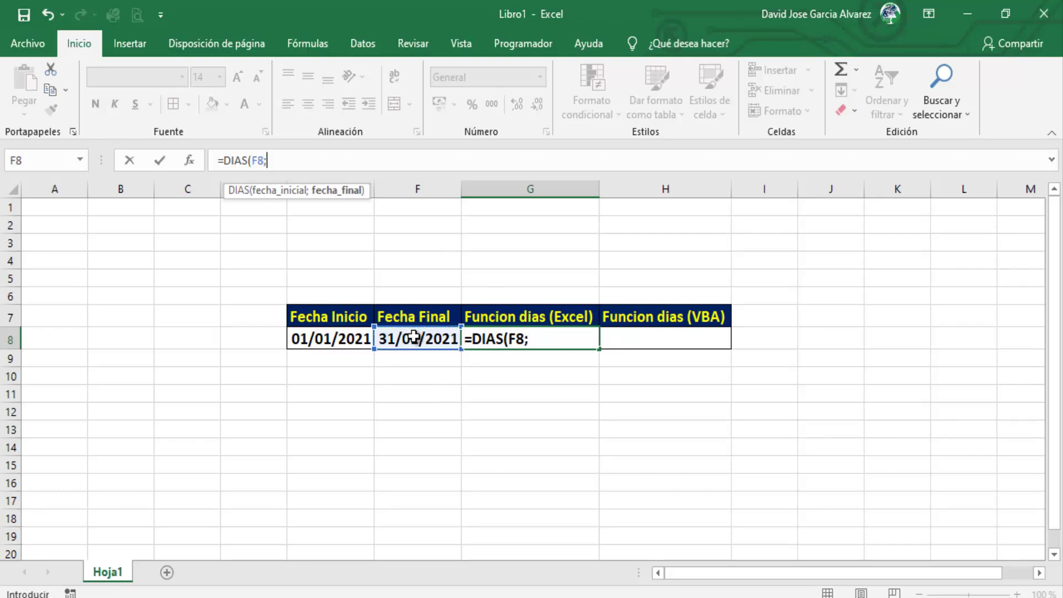
pyautogui.click(331, 339)
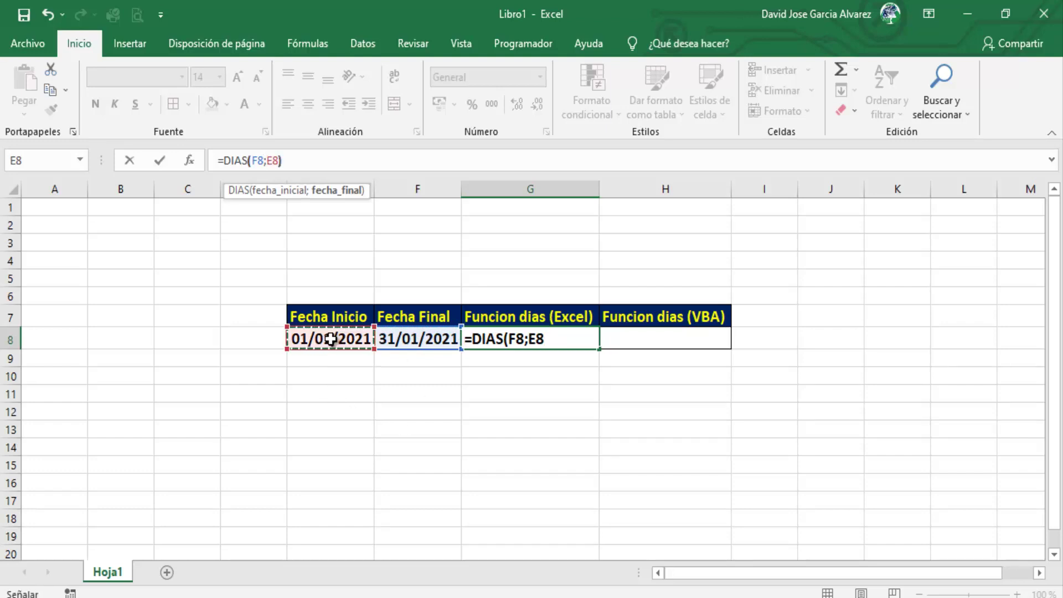
pyautogui.write(')')
pyautogui.press('Return')
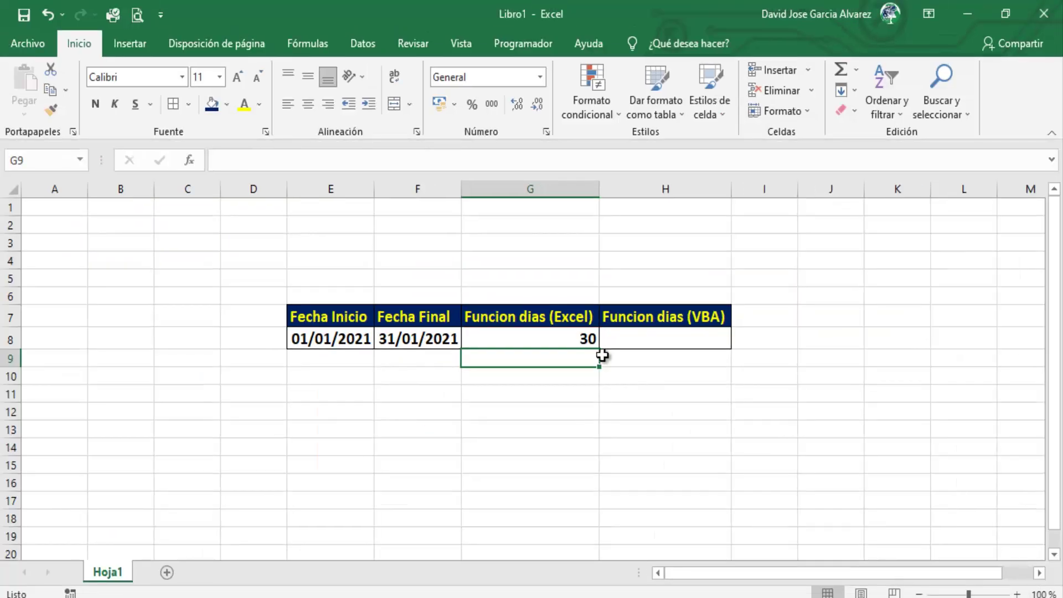
# - With H8 selected, launch the Visual Basic editor from the Programador tab
pyautogui.click(563, 339)
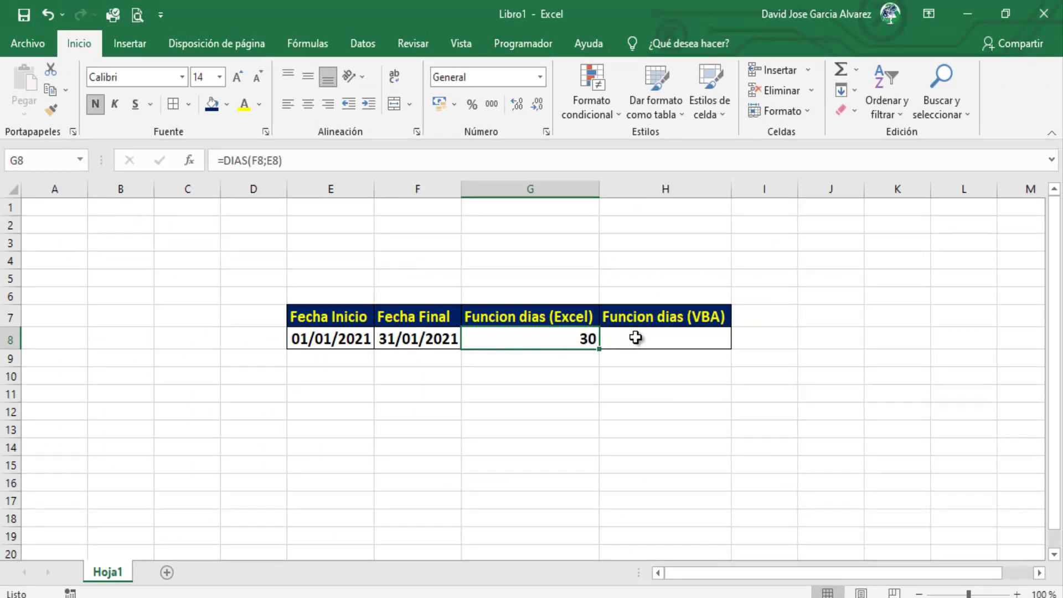
pyautogui.click(668, 339)
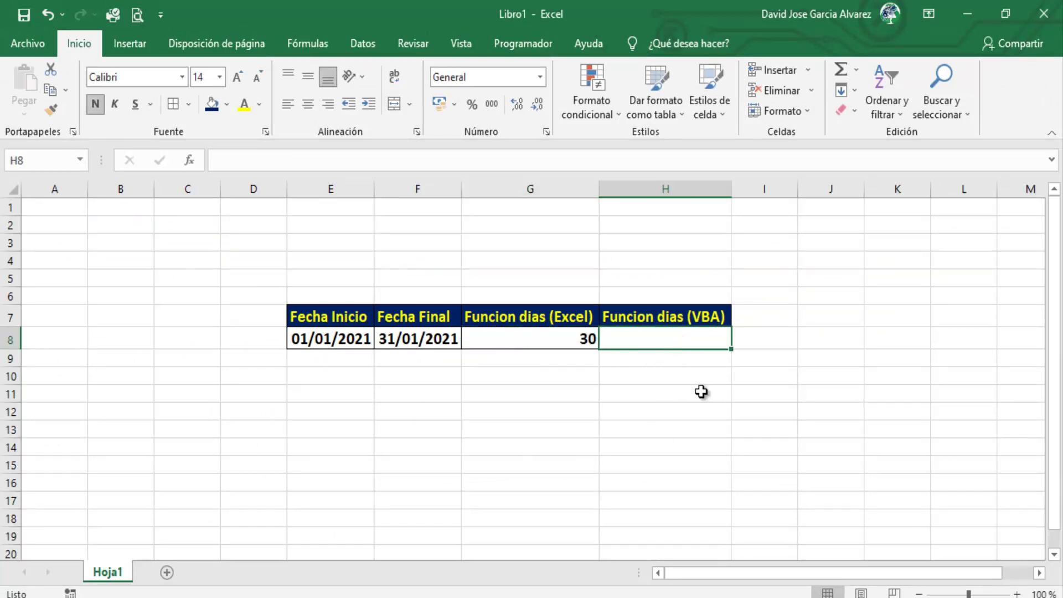
pyautogui.click(520, 43)
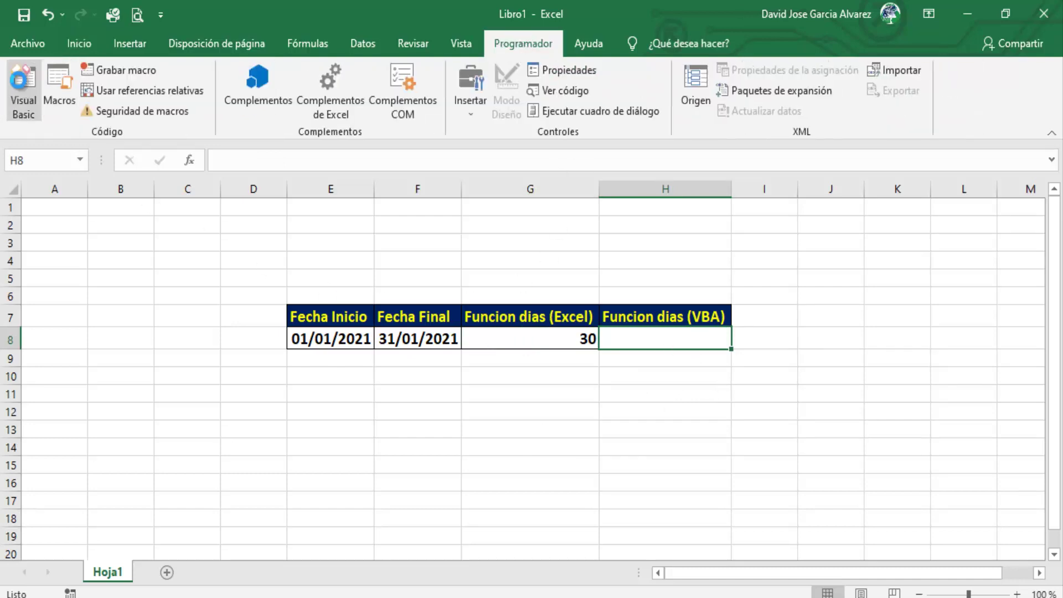
pyautogui.click(23, 89)
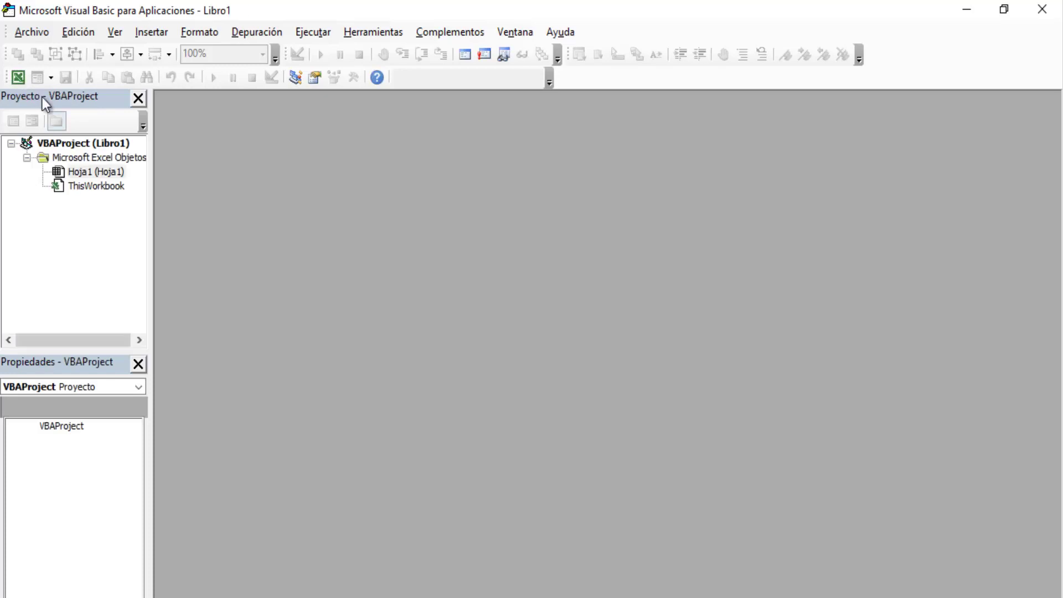
# - Insert a new code module and rename it Funciones
pyautogui.click(50, 77)
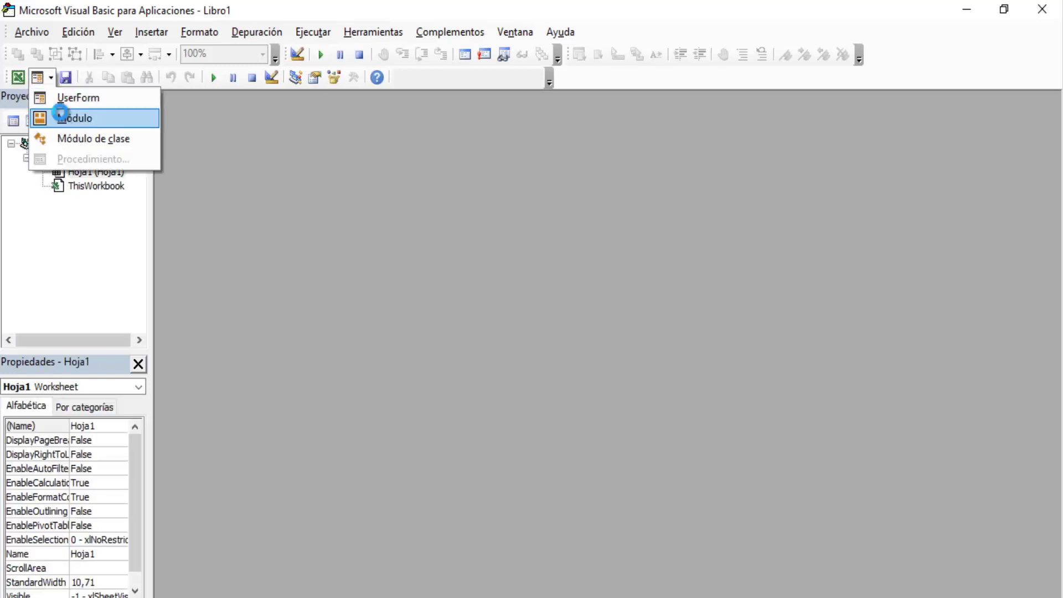
pyautogui.click(61, 115)
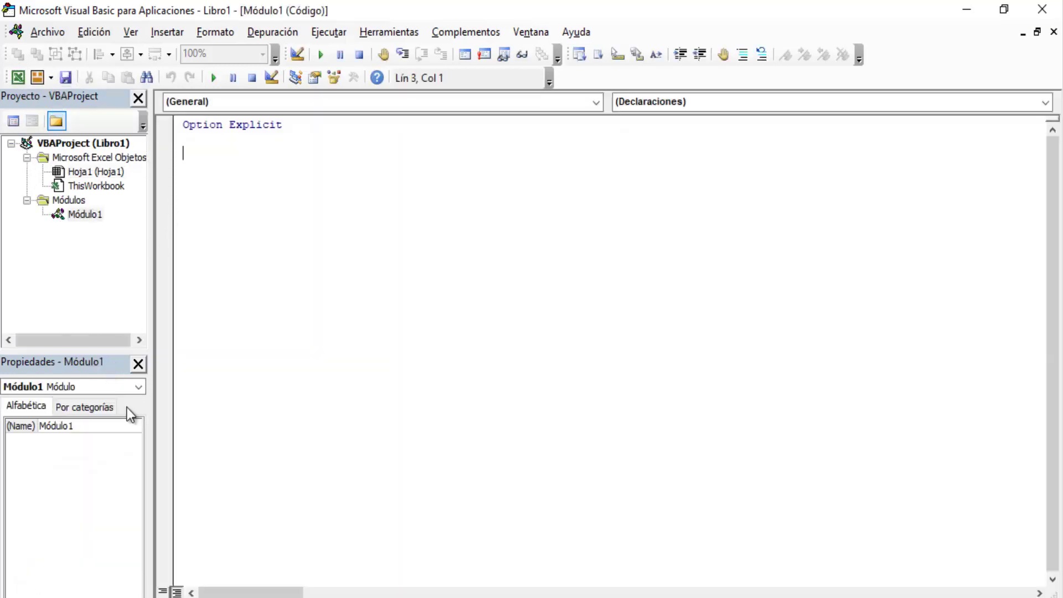
pyautogui.click(78, 427)
pyautogui.write('FRu')
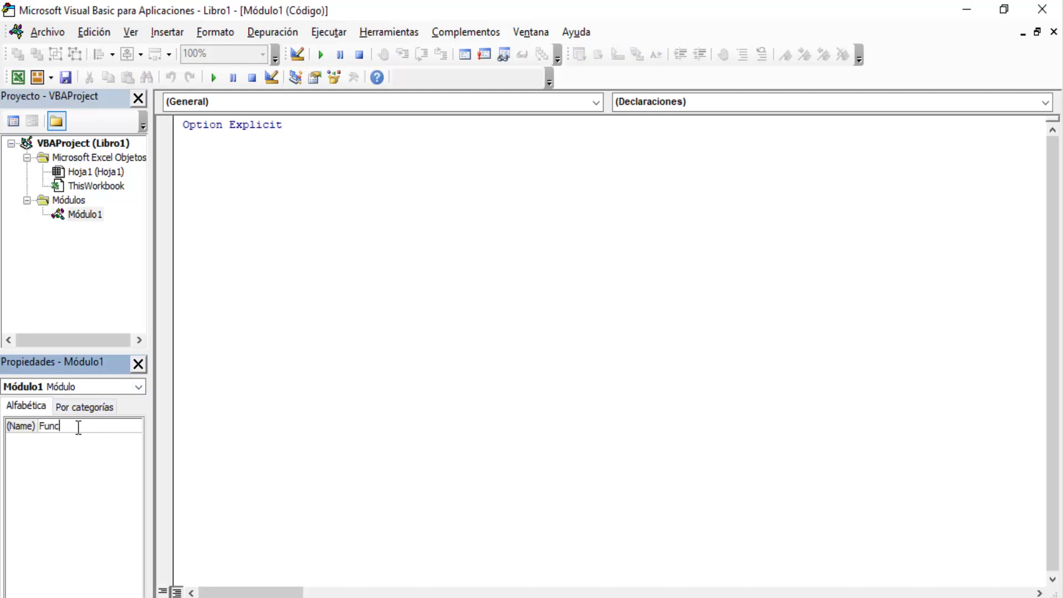
pyautogui.write('s')
pyautogui.press('Return')
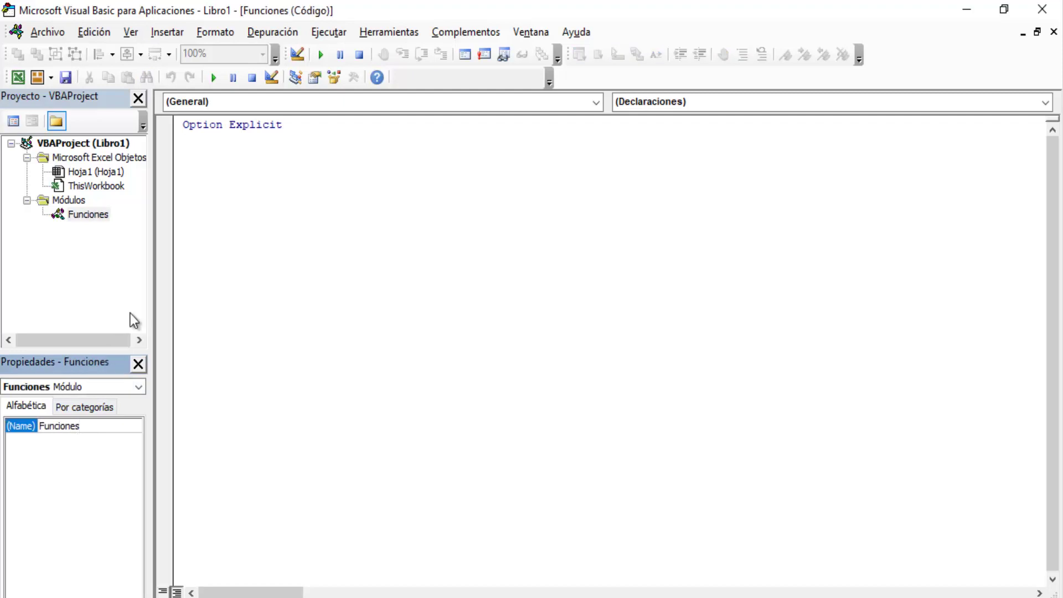
pyautogui.click(222, 157)
pyautogui.write('sub')
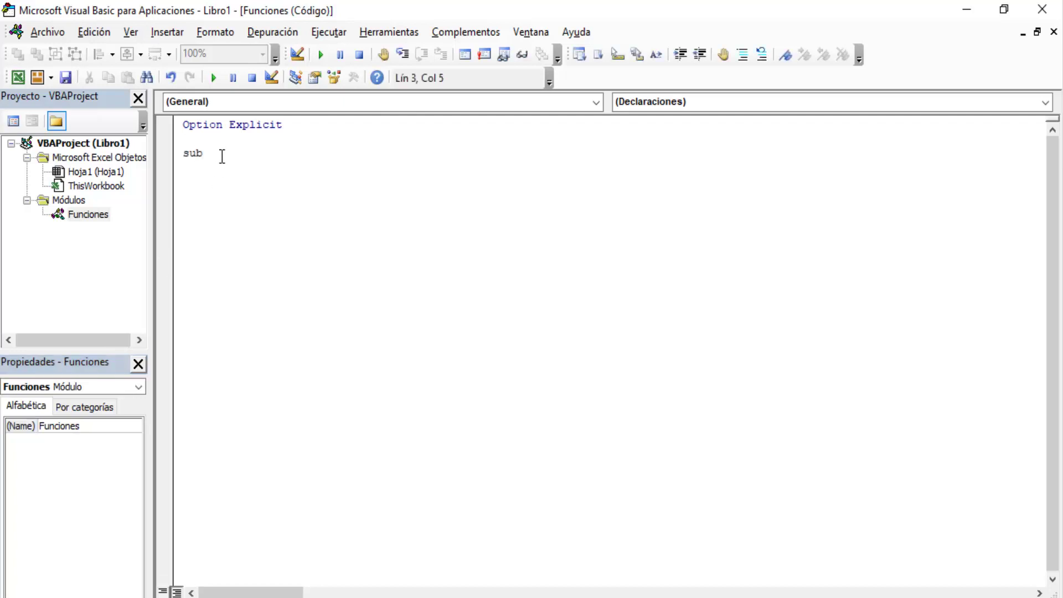
# - Write Sub Calcular_Dias with an empty With Hoja1 … End With block, then return to Excel
pyautogui.write('Calcular')
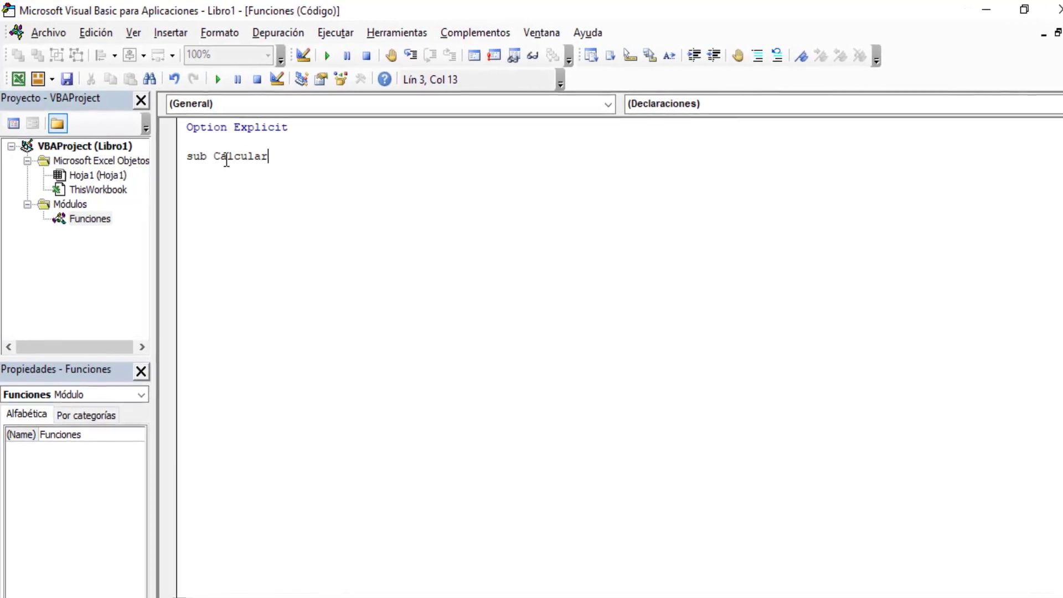
pyautogui.write('_Dias')
pyautogui.press('Return')
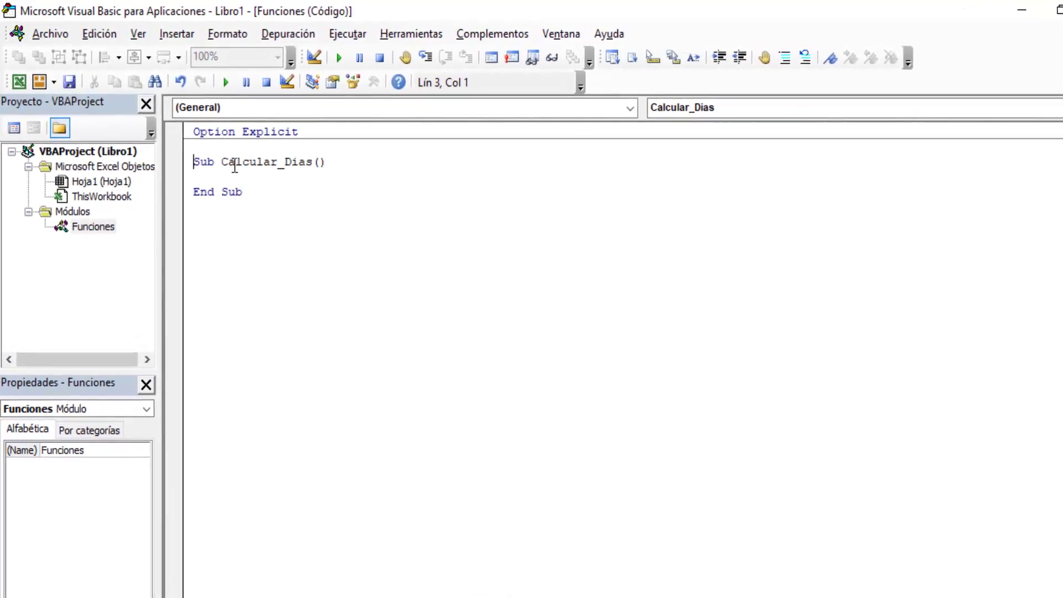
pyautogui.press('Return')
pyautogui.press('Return')
pyautogui.press('Return')
pyautogui.press('Up')
pyautogui.press('Up')
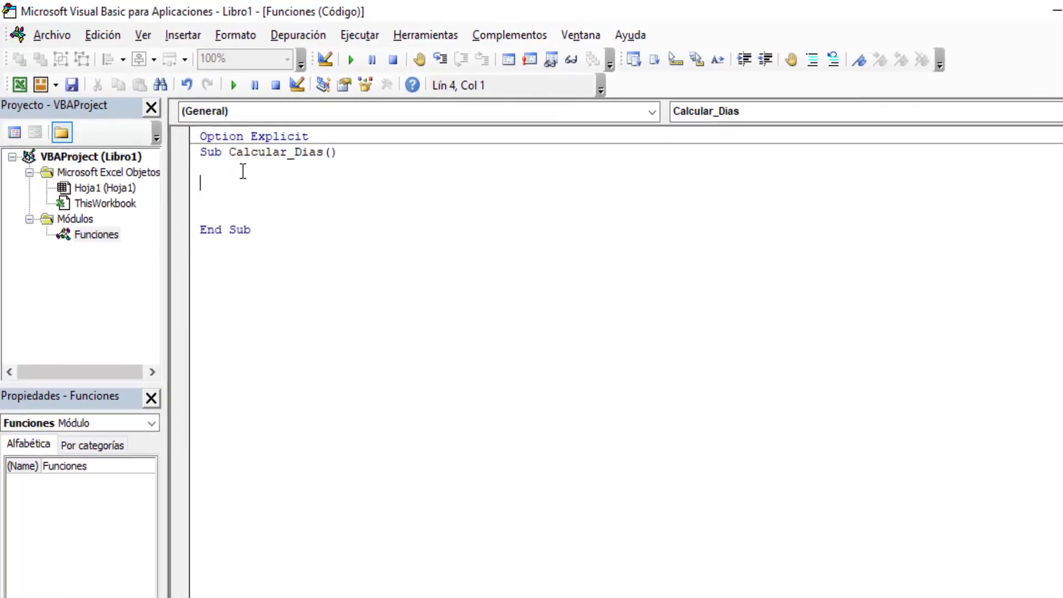
pyautogui.press('Tab')
pyautogui.write('wi')
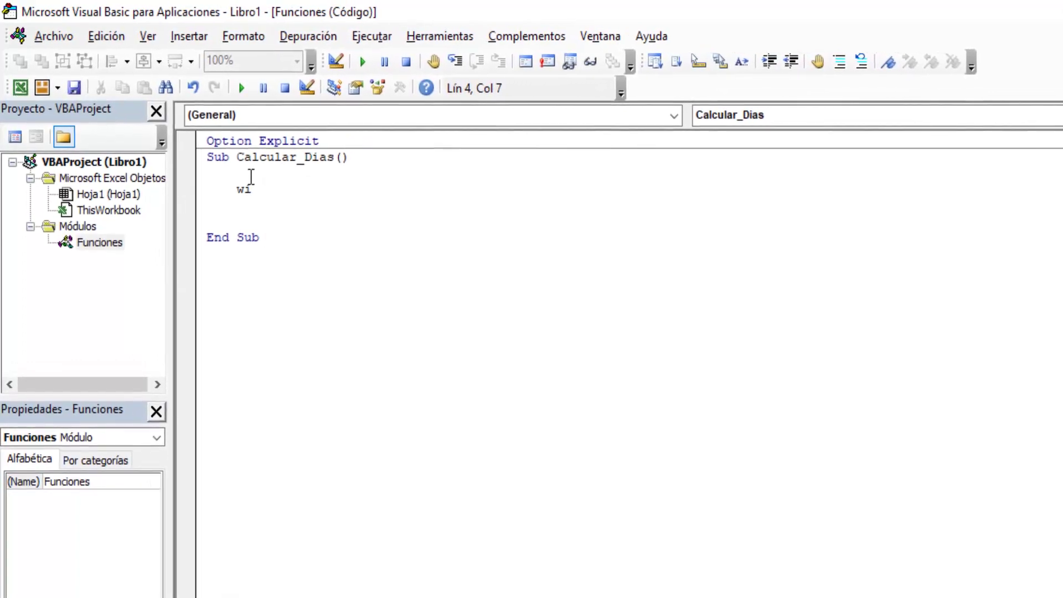
pyautogui.write('th hojal')
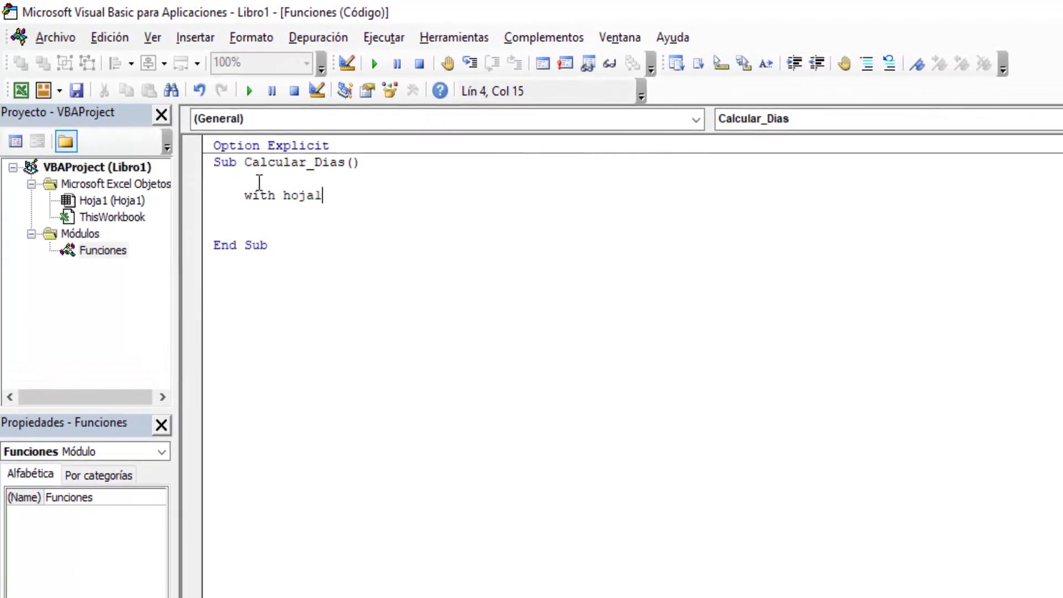
pyautogui.press('Return')
pyautogui.press('Return')
pyautogui.press('Return')
pyautogui.press('Return')
pyautogui.write('end ')
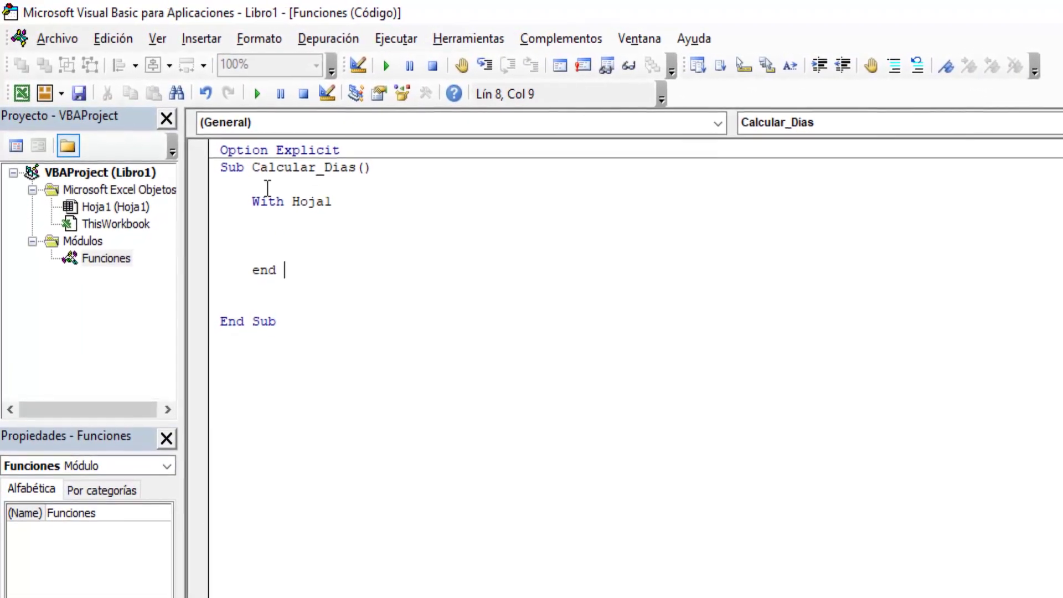
pyautogui.write('with')
pyautogui.press('Up')
pyautogui.press('Up')
pyautogui.press('Tab')
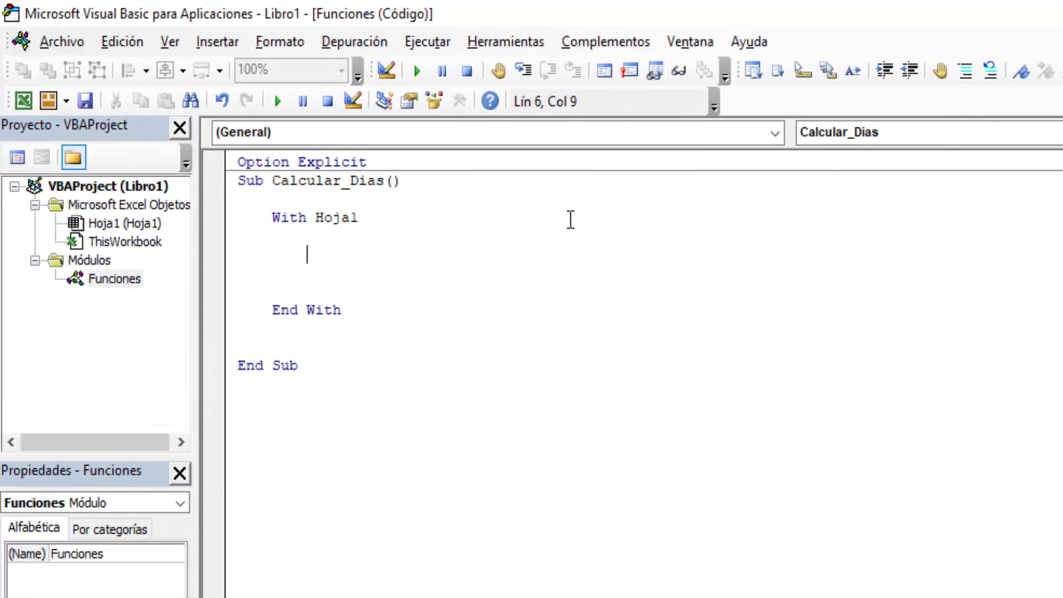
pyautogui.hotkey('alt', 'F11')
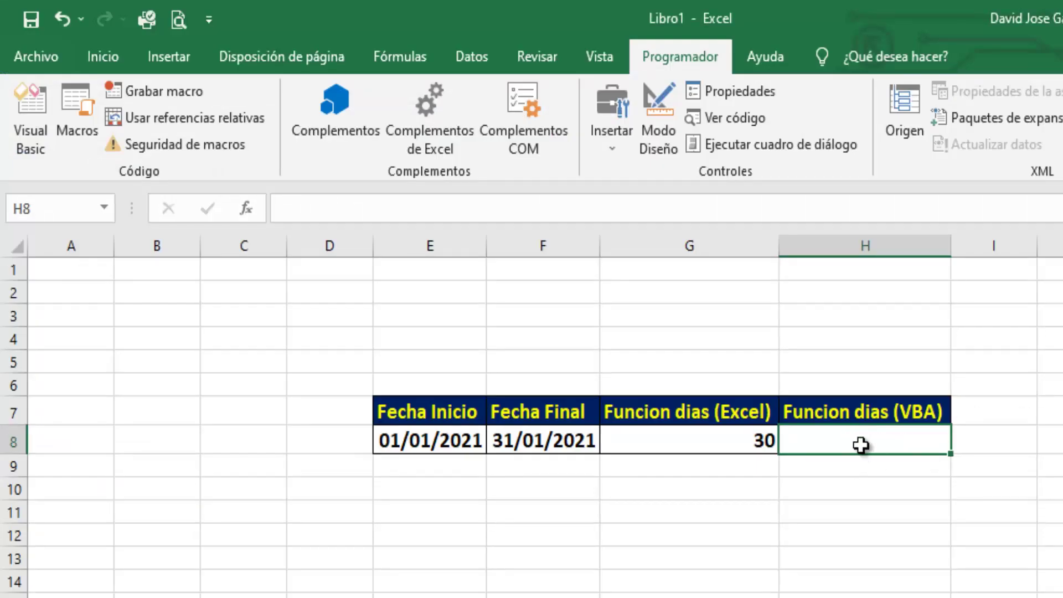
# - Start the line .Range("H8") = Application.WorksheetFunction.Days( inside the With block
pyautogui.click(32, 125)
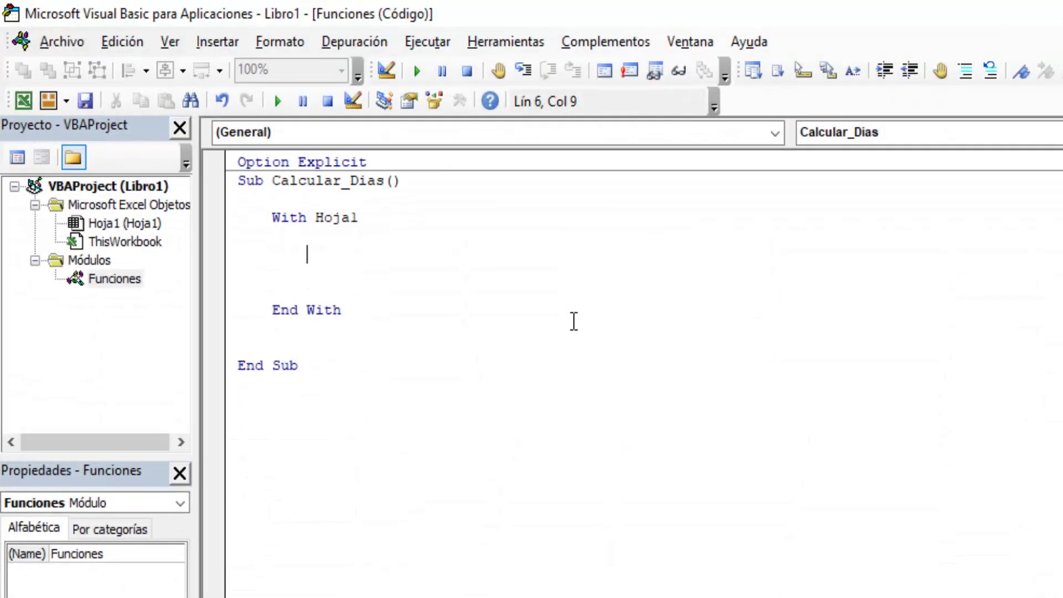
pyautogui.write('.Range')
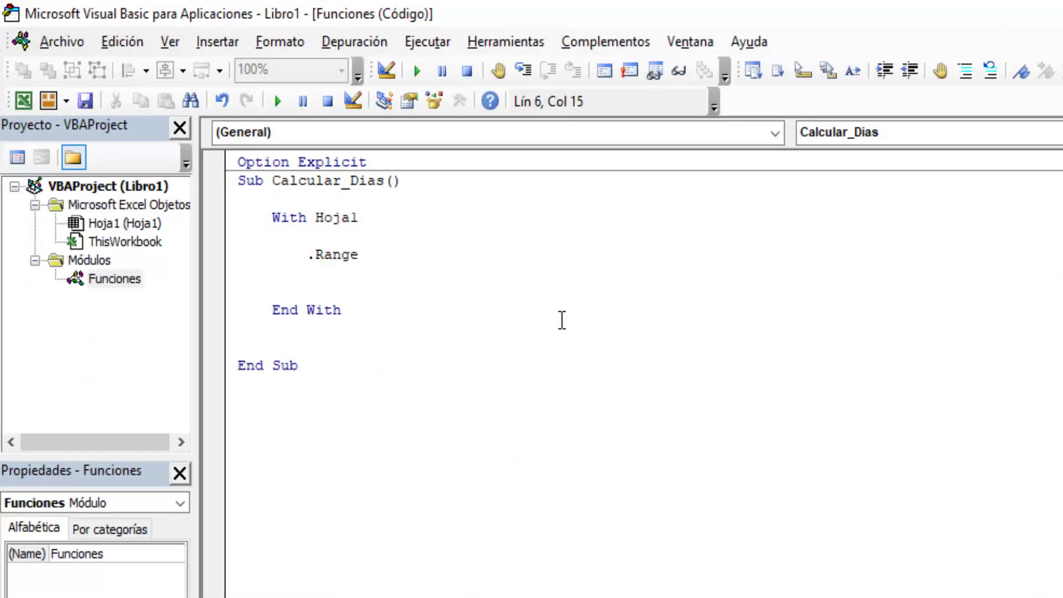
pyautogui.write('("H8"')
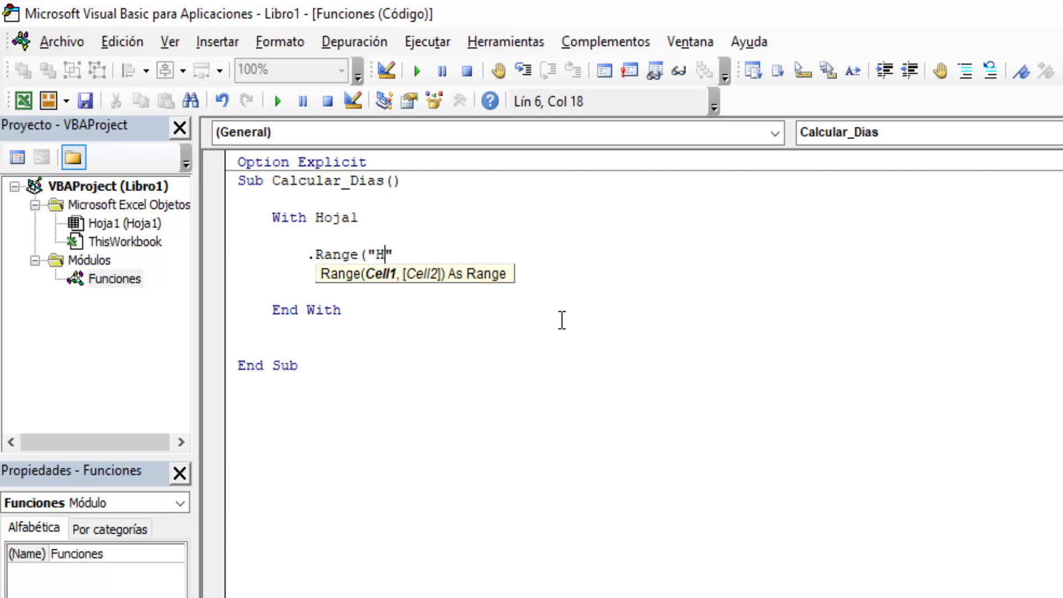
pyautogui.write(')=a')
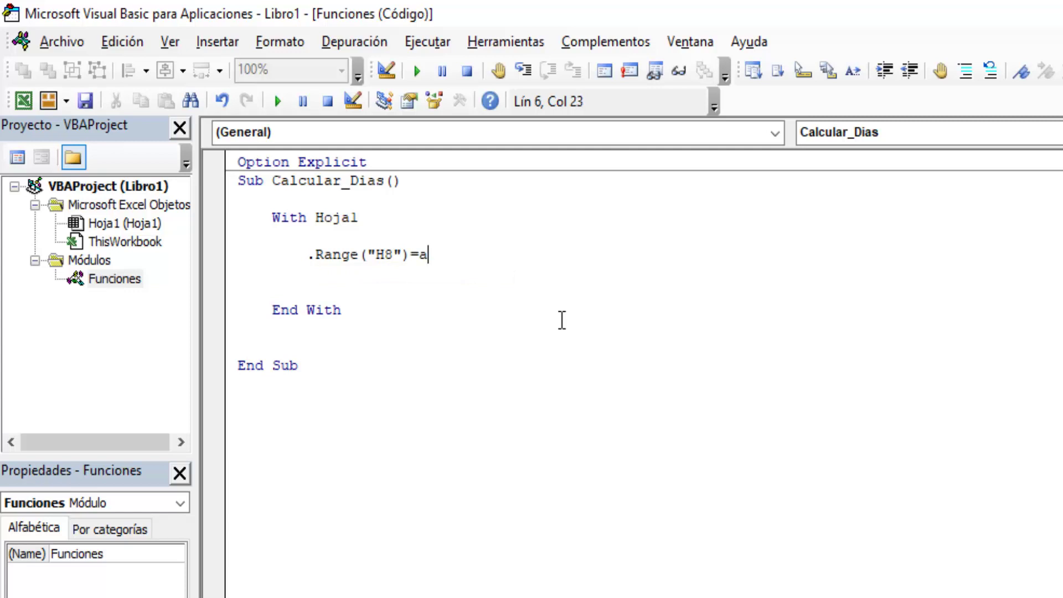
pyautogui.write('pplication')
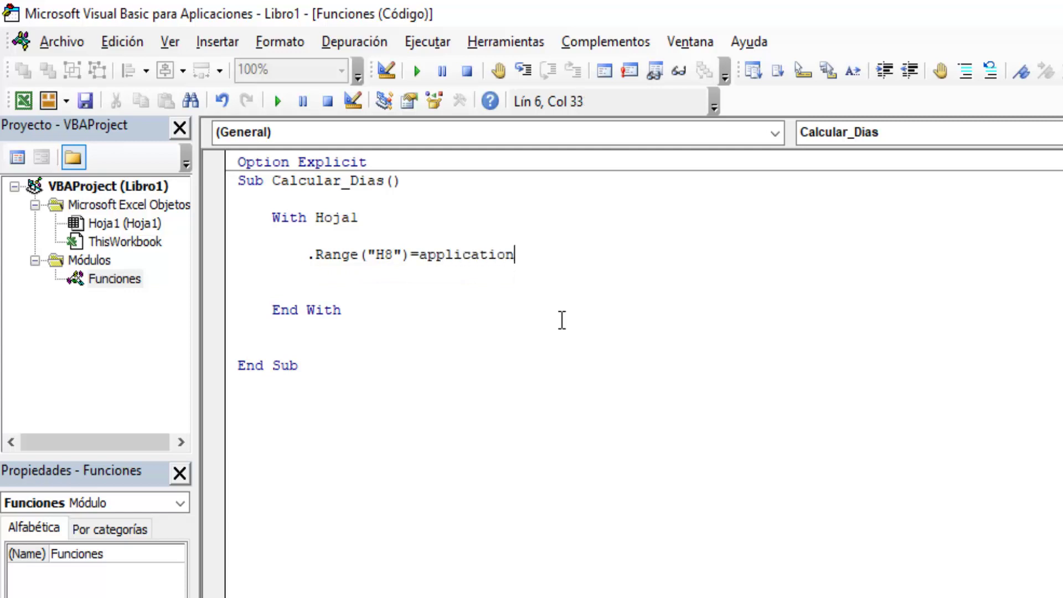
pyautogui.write('.wo')
pyautogui.press('Escape')
pyautogui.write('rksheetFunction.')
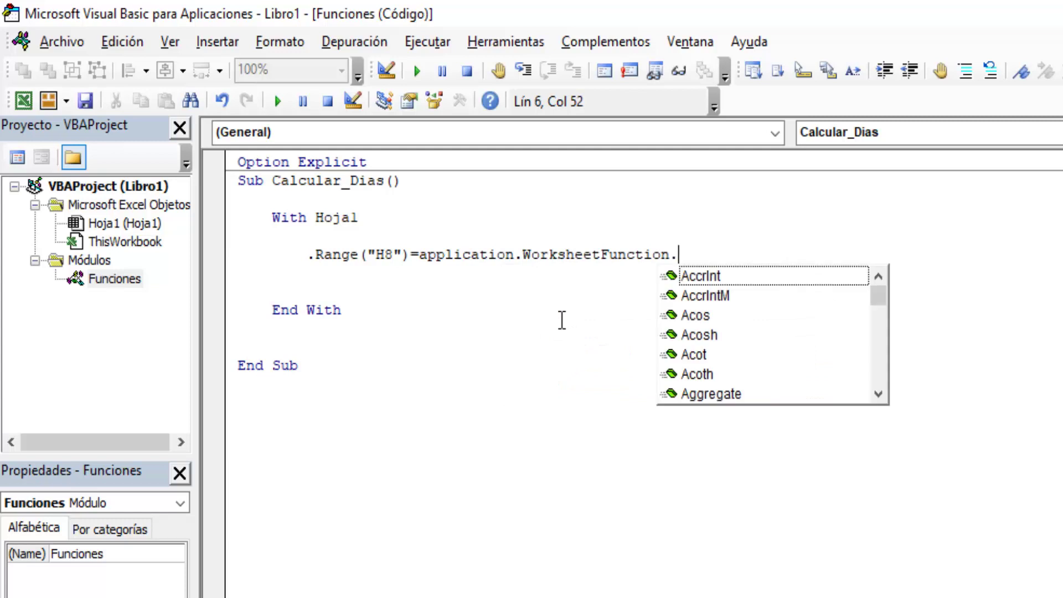
pyautogui.write('d')
pyautogui.press('Down')
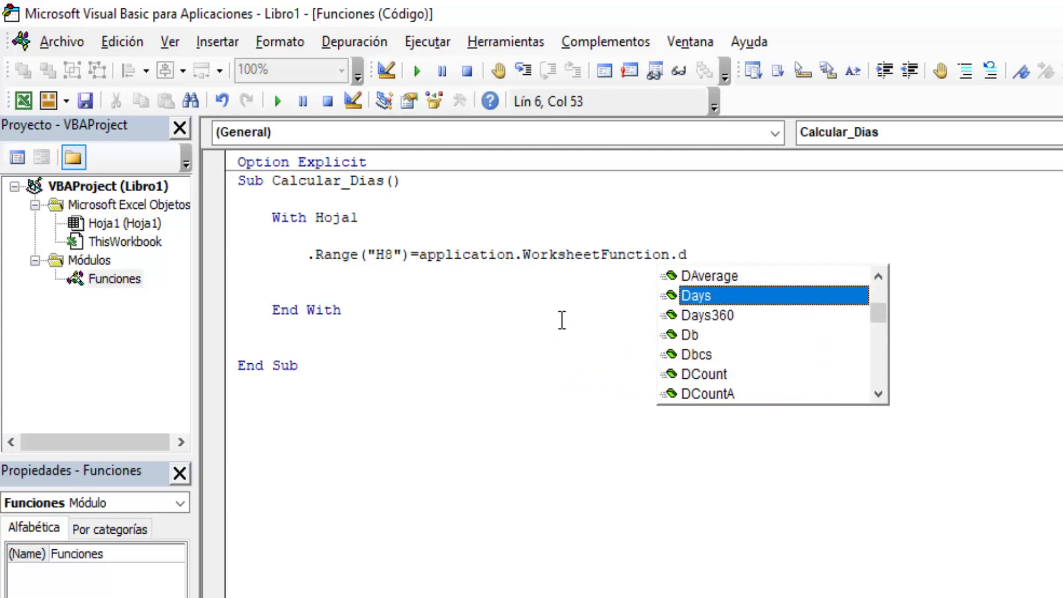
pyautogui.press('Tab')
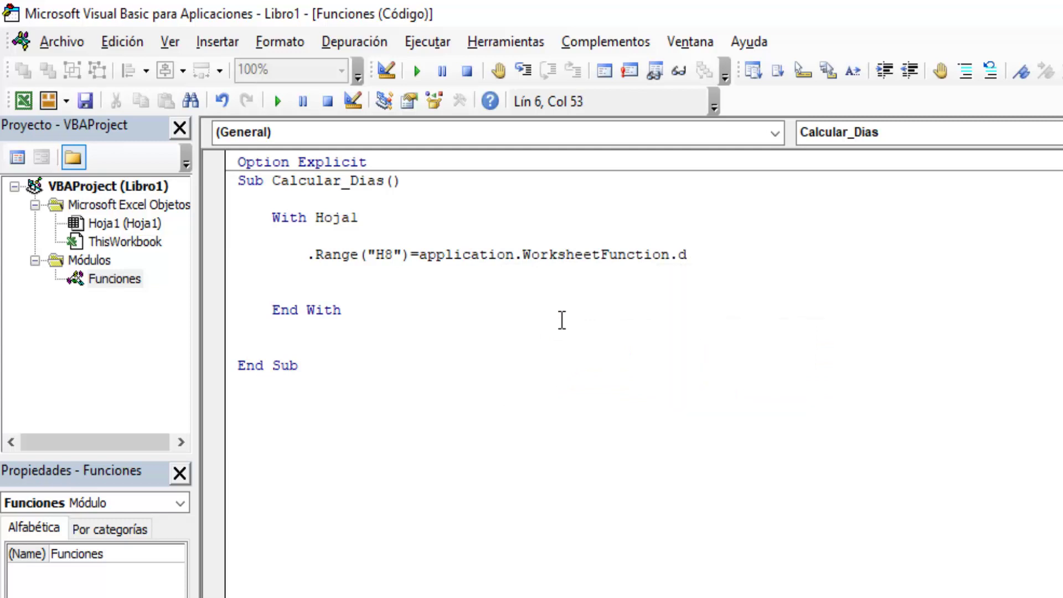
pyautogui.write('(')
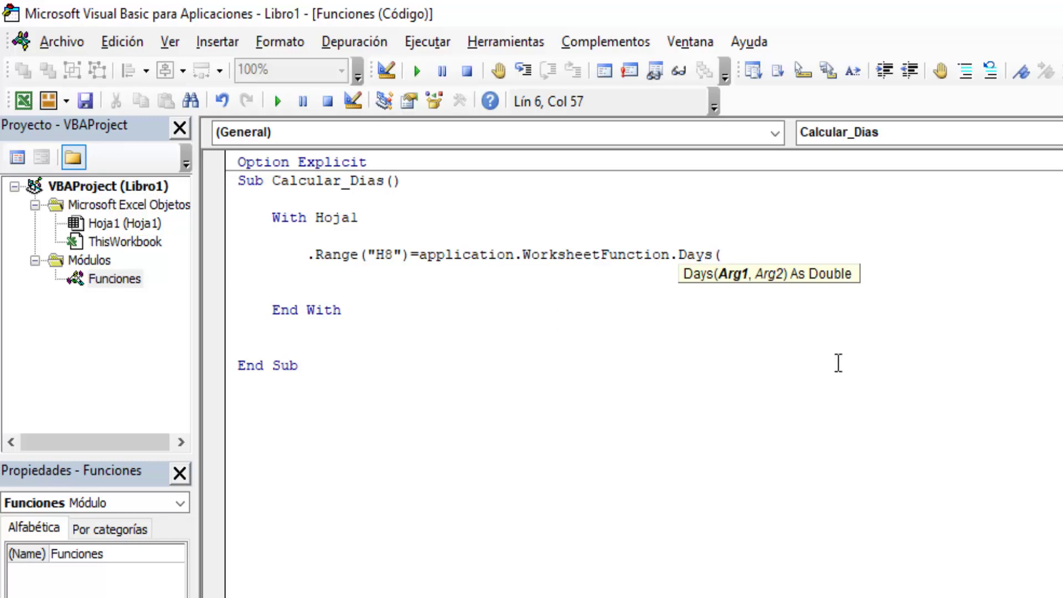
# - Finish the Days arguments with .Range("F8") and .Range("E8"), checking the date cells in the sheet
pyautogui.hotkey('alt', 'F11')
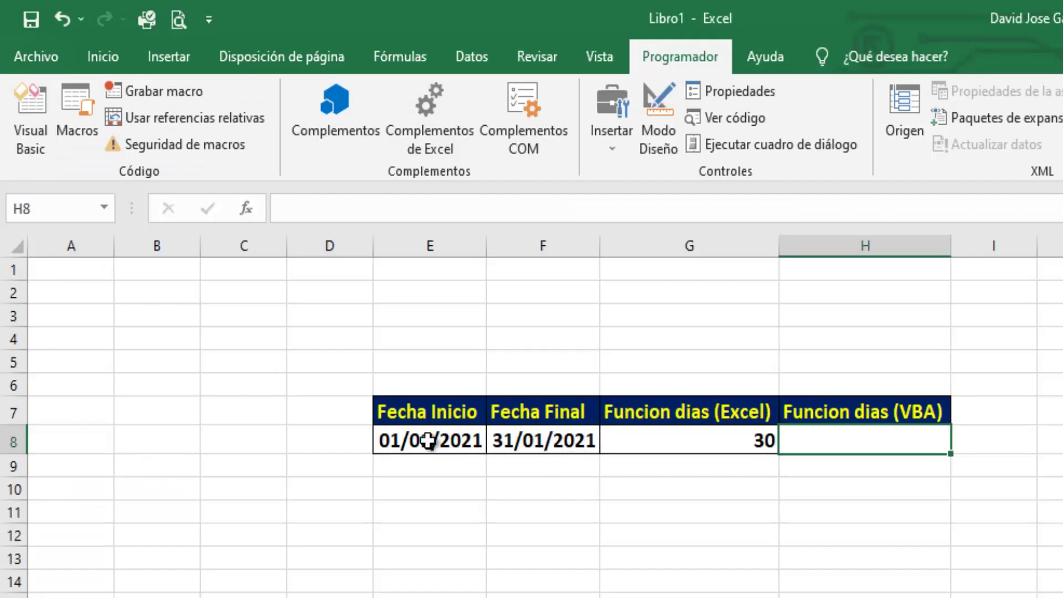
pyautogui.click(503, 434)
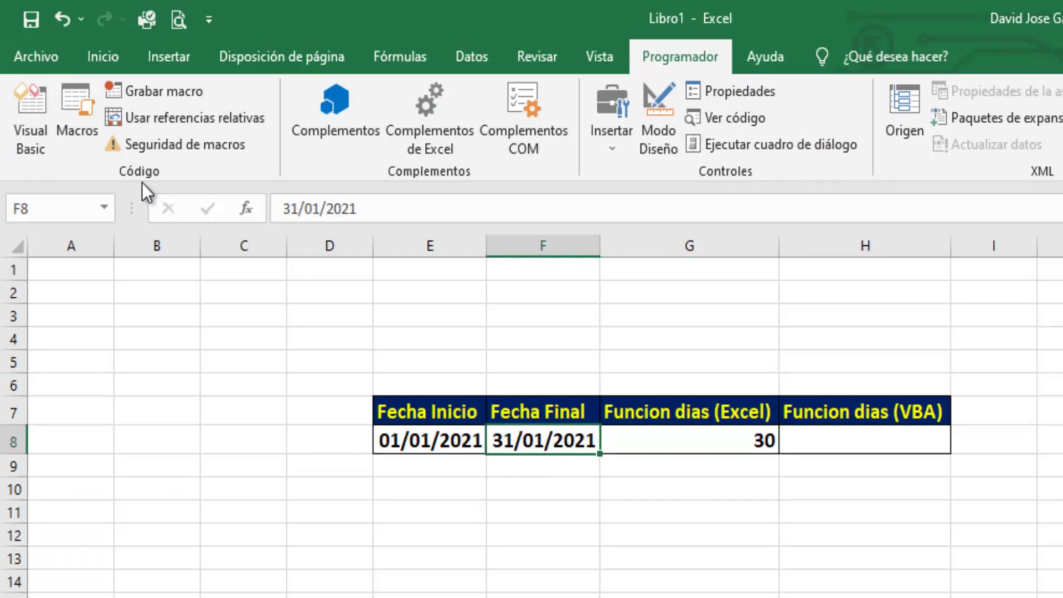
pyautogui.click(32, 131)
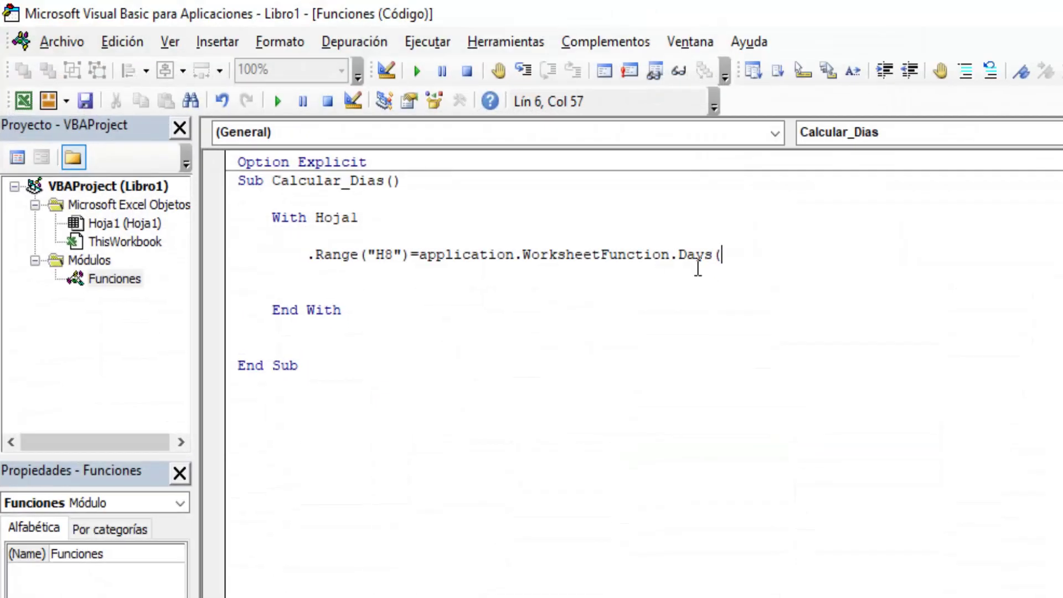
pyautogui.write('.r')
pyautogui.press('Tab')
pyautogui.write('("F8')
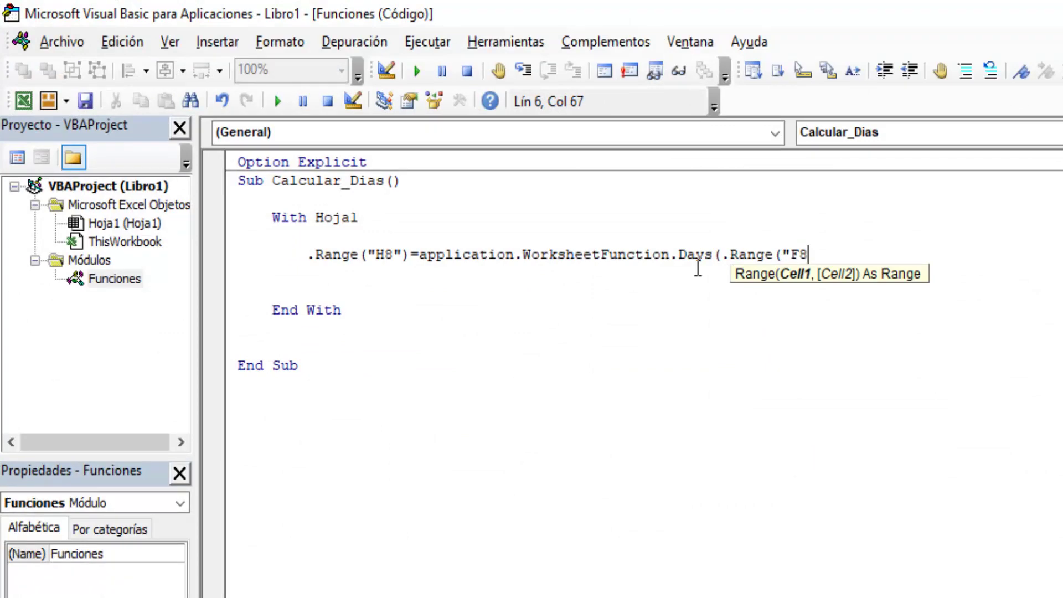
pyautogui.write('")')
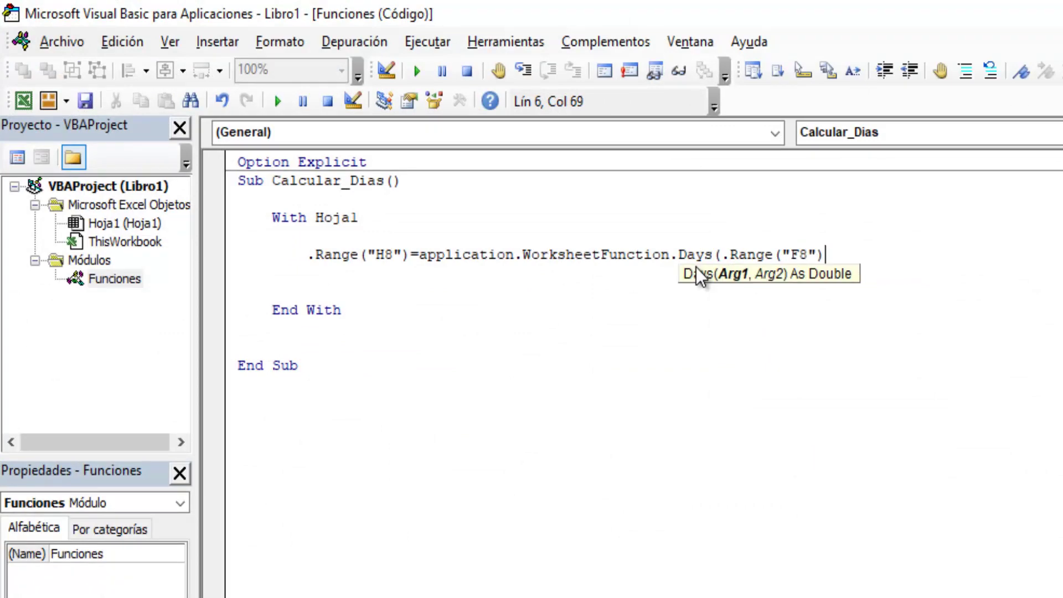
pyautogui.write(',')
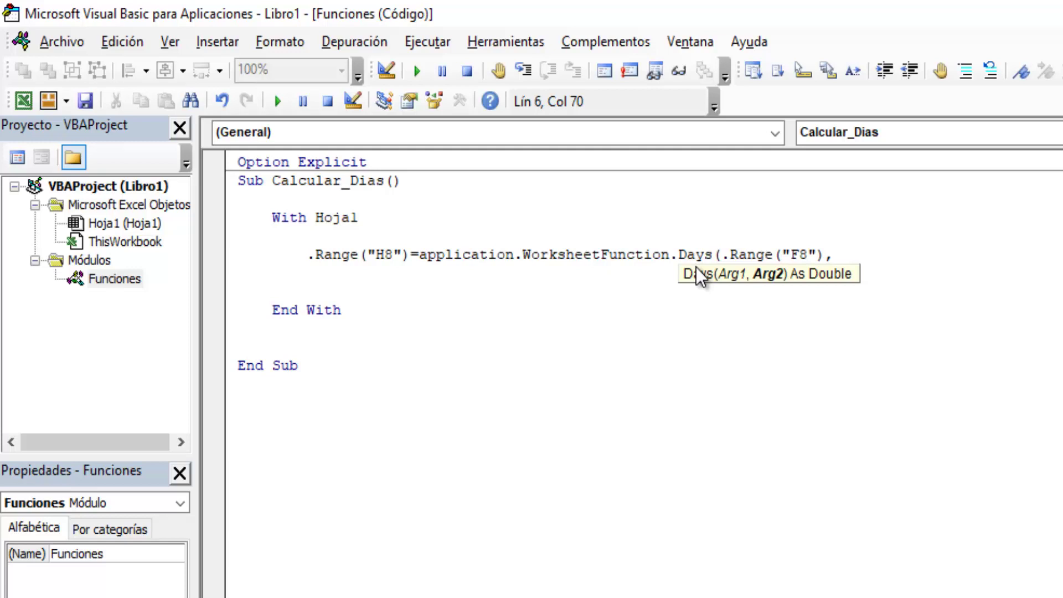
pyautogui.write('.Range("')
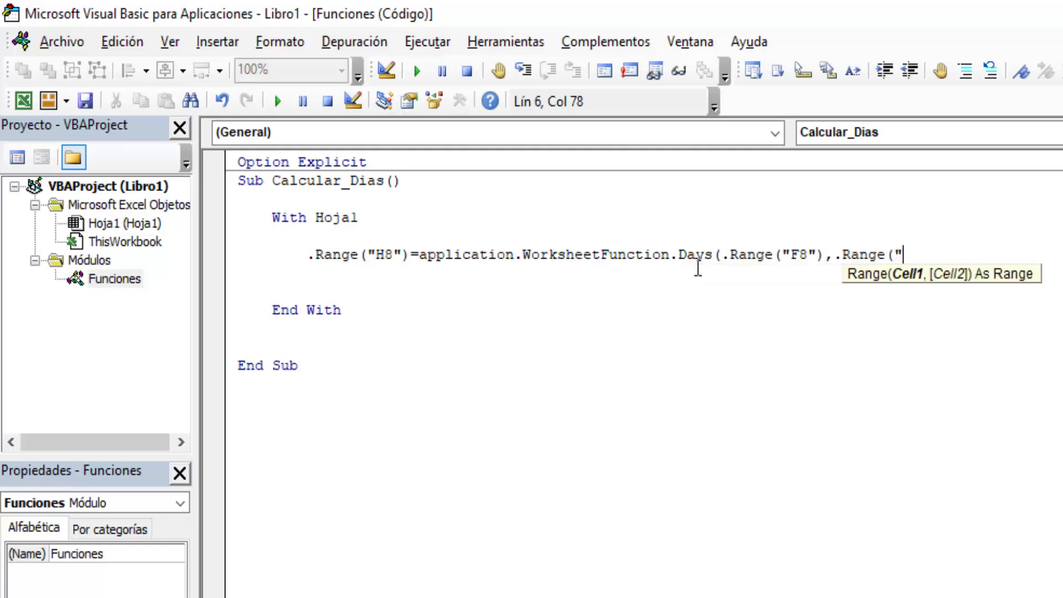
pyautogui.hotkey('alt', 'F11')
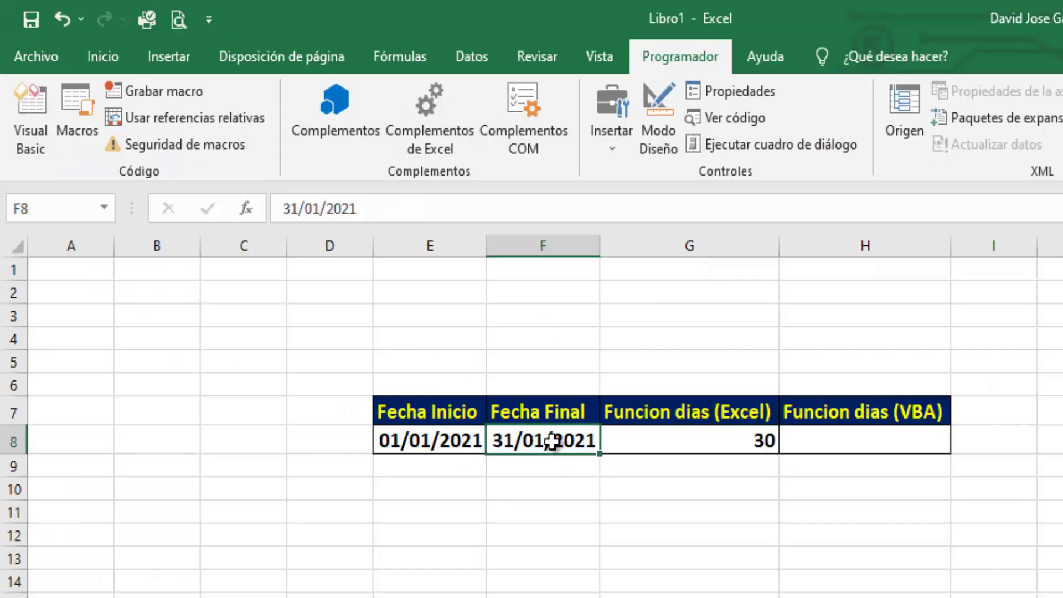
pyautogui.click(37, 141)
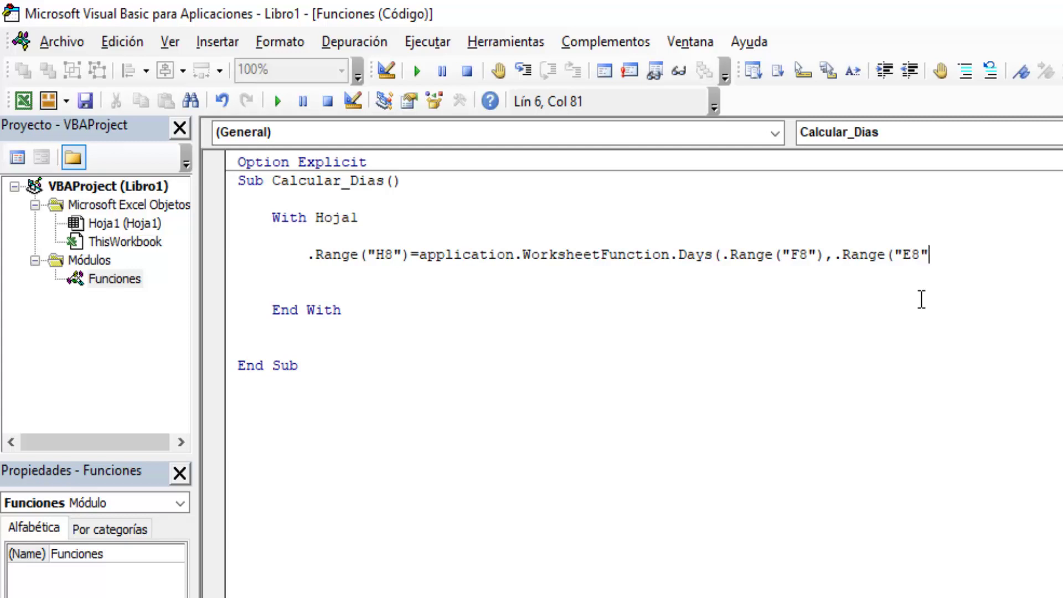
pyautogui.write(')')
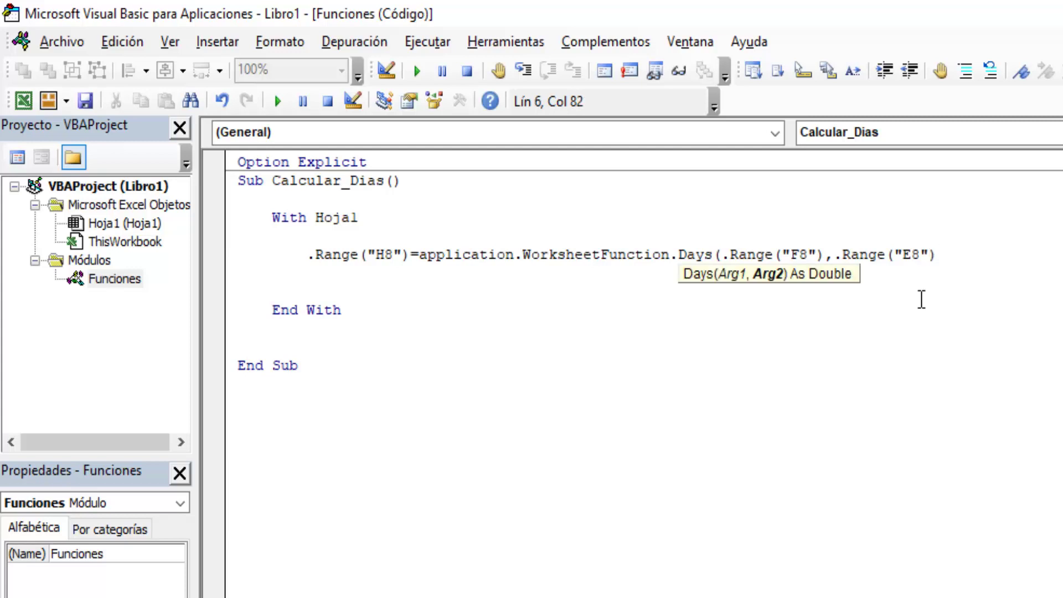
pyautogui.write(')')
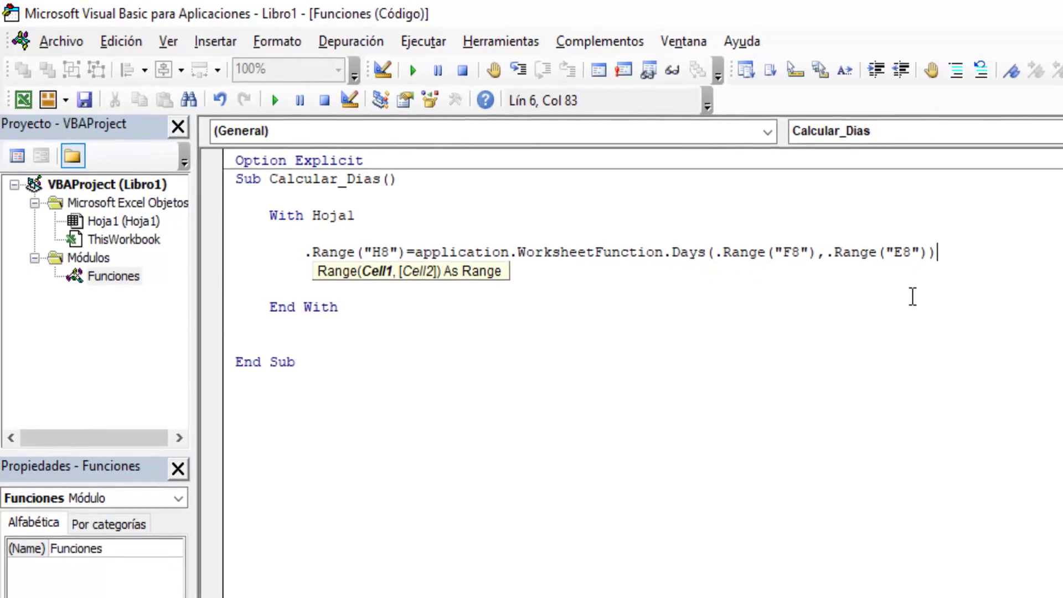
pyautogui.press('Down')
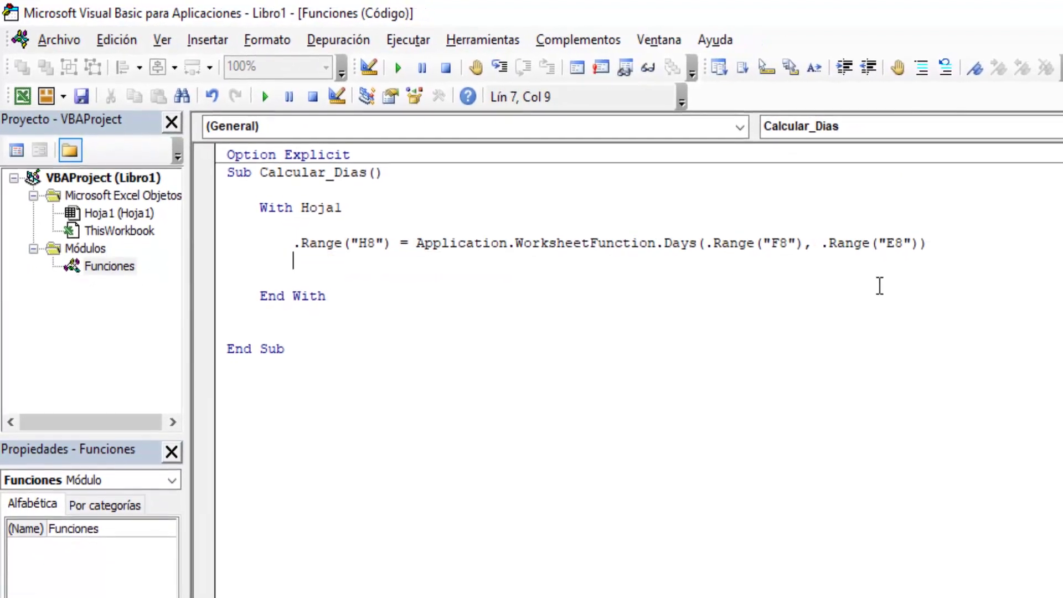
pyautogui.press('Down')
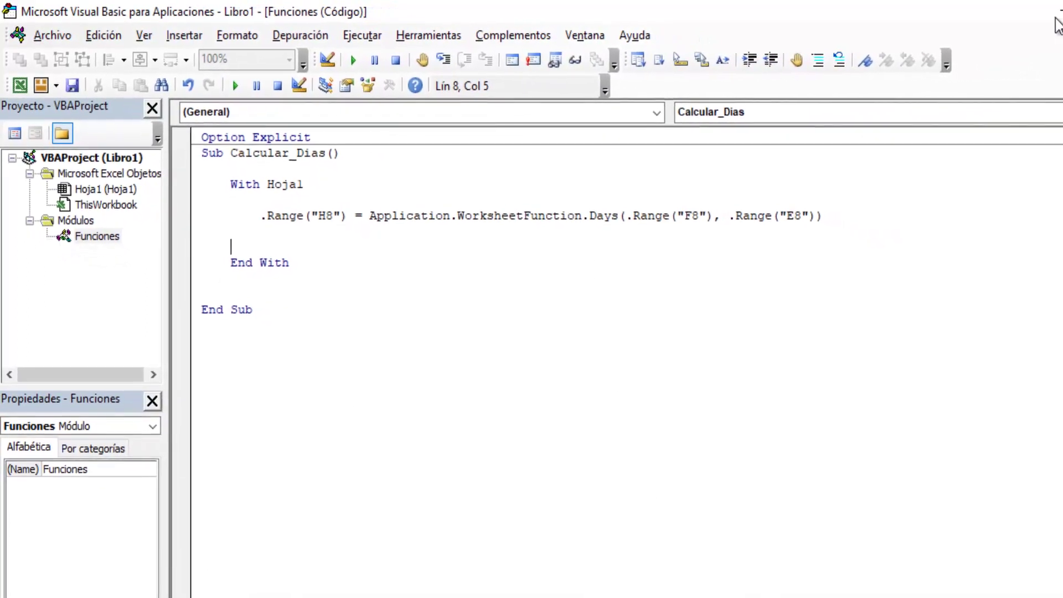
# - Back in Excel, draw arrows marking the 30 in H8 and the Funcion dias (VBA) header
pyautogui.click(1031, 17)
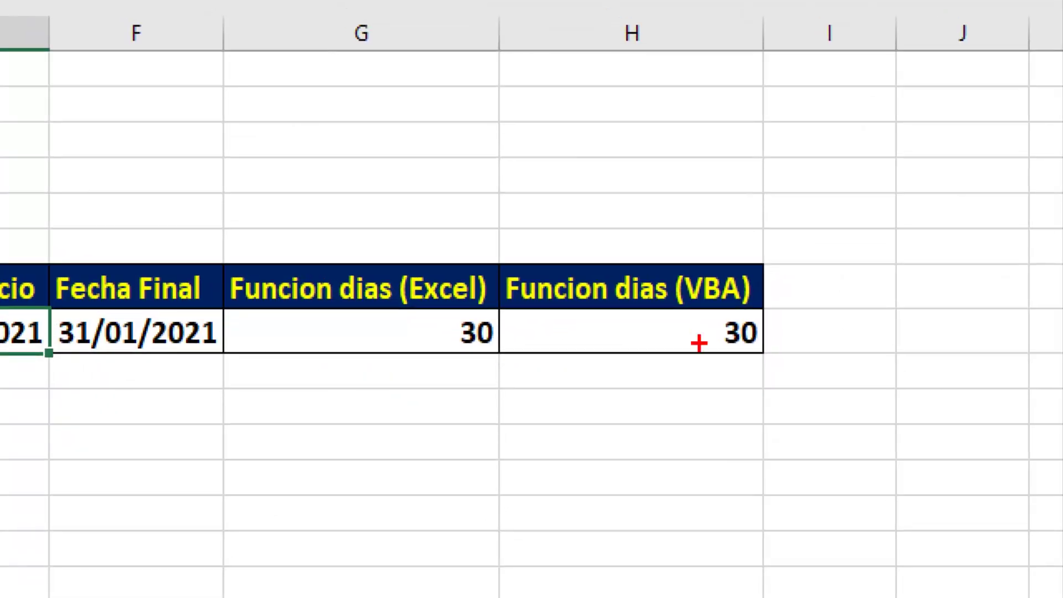
pyautogui.moveTo(711, 373); pyautogui.dragTo(711, 529)
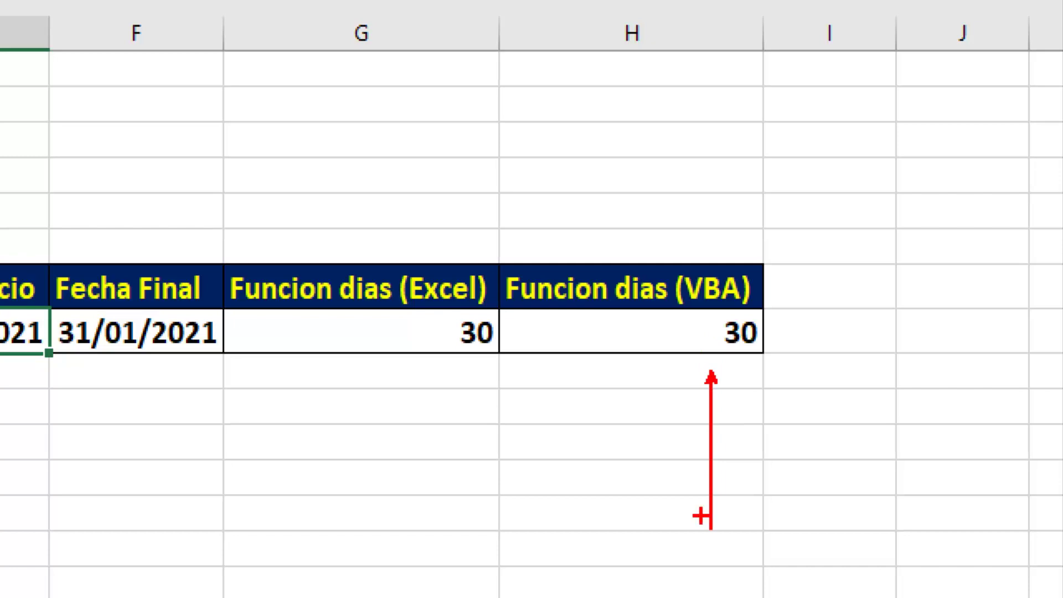
pyautogui.moveTo(742, 248); pyautogui.dragTo(801, 158)
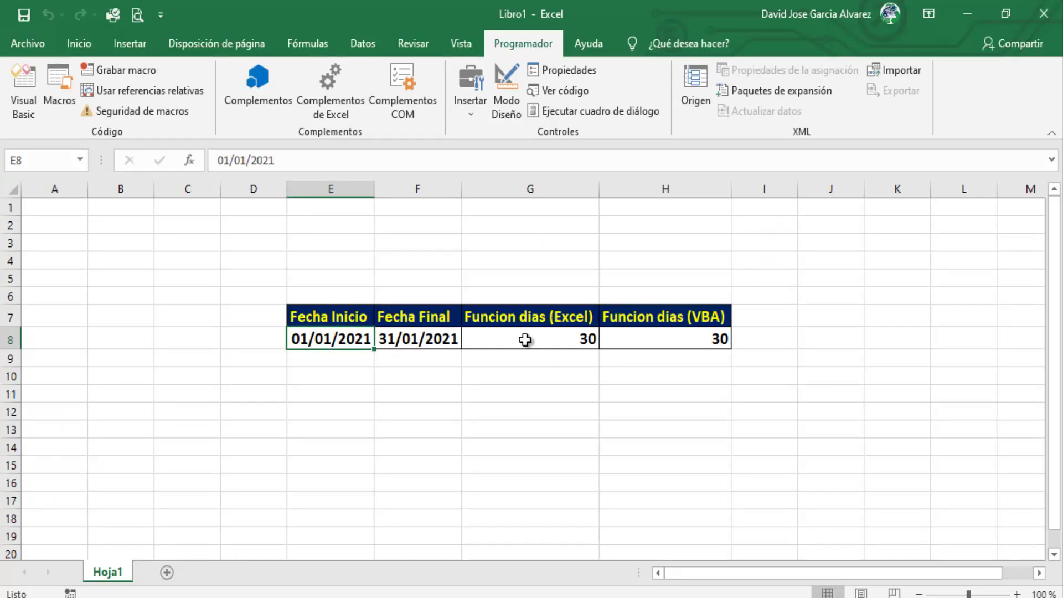
# - Compare G8's =DIAS(F8;E8) formula with the plain value 30 in H8
pyautogui.click(525, 340)
pyautogui.click(342, 339)
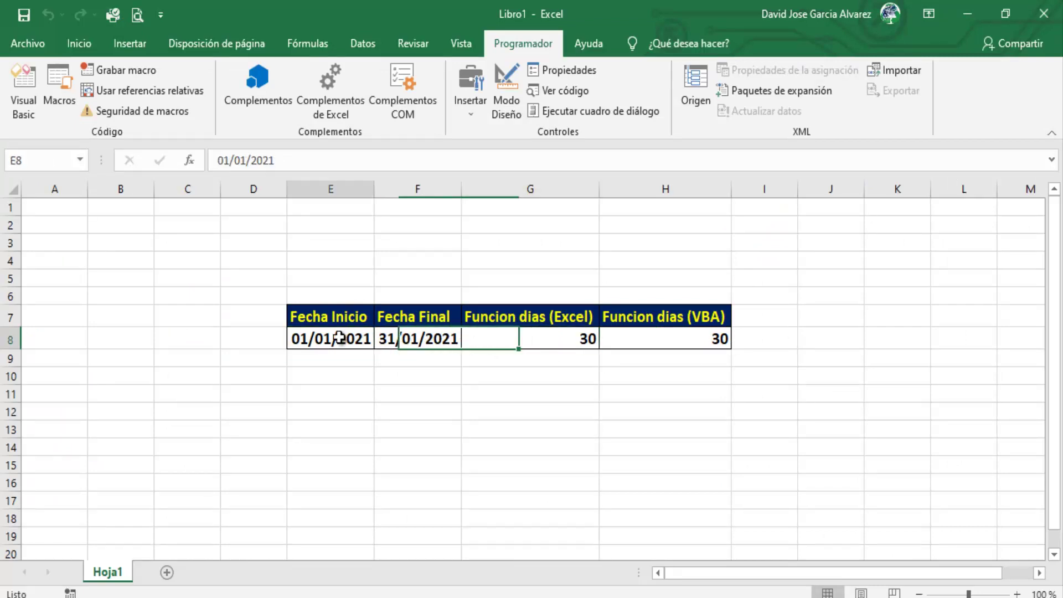
pyautogui.click(504, 336)
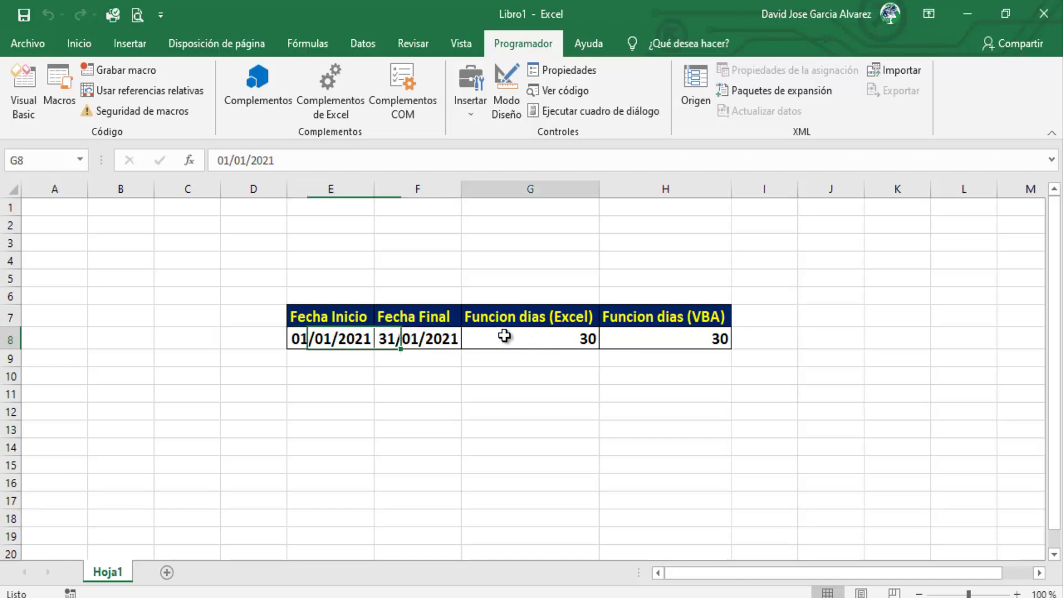
pyautogui.click(653, 339)
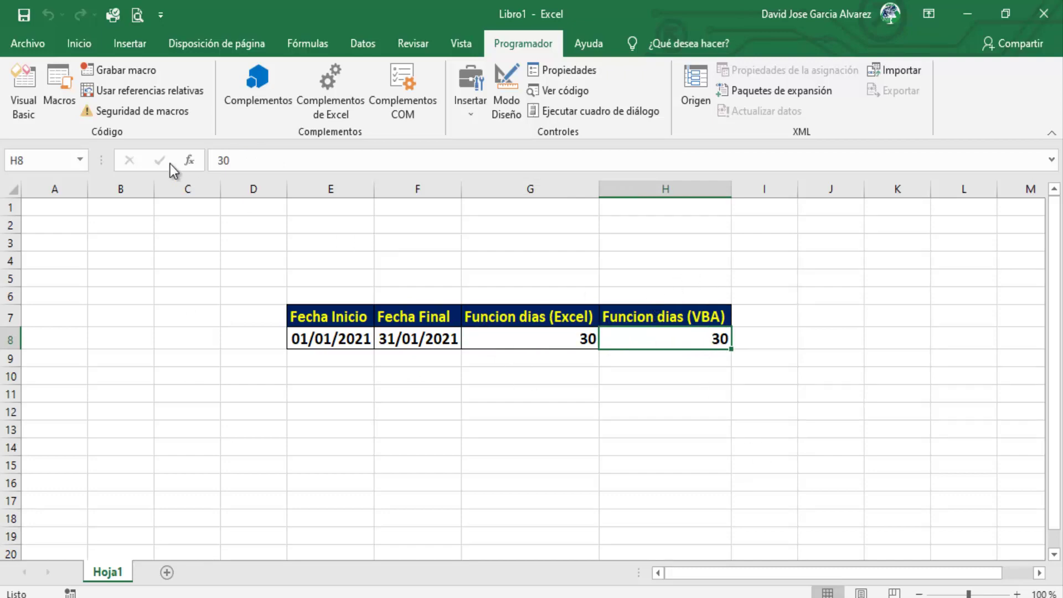
# - Open Hoja1's code and add a Worksheet_Change event handler for the Worksheet object
pyautogui.click(22, 103)
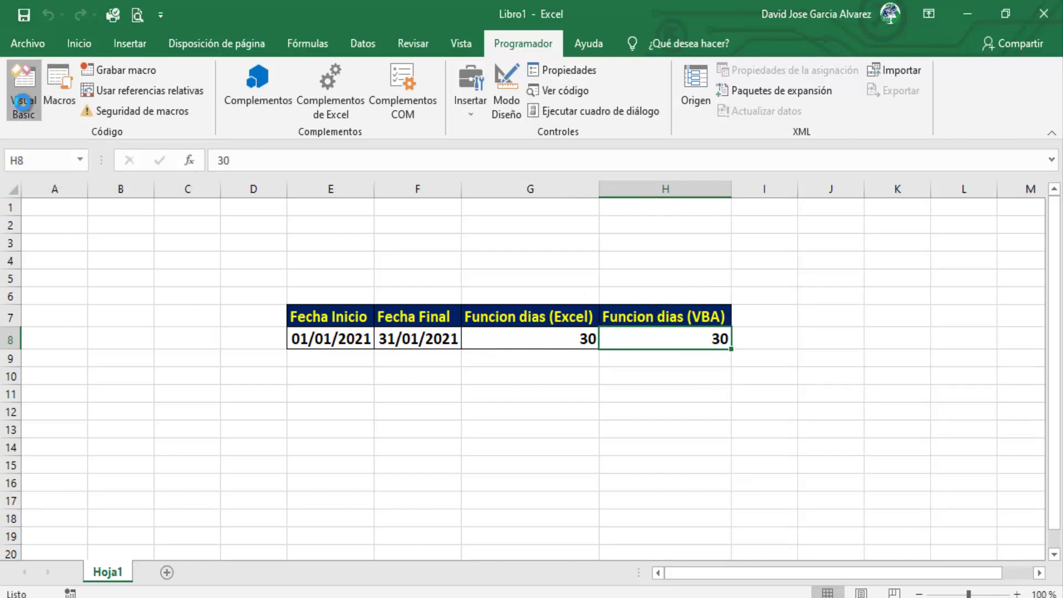
pyautogui.doubleClick(94, 171)
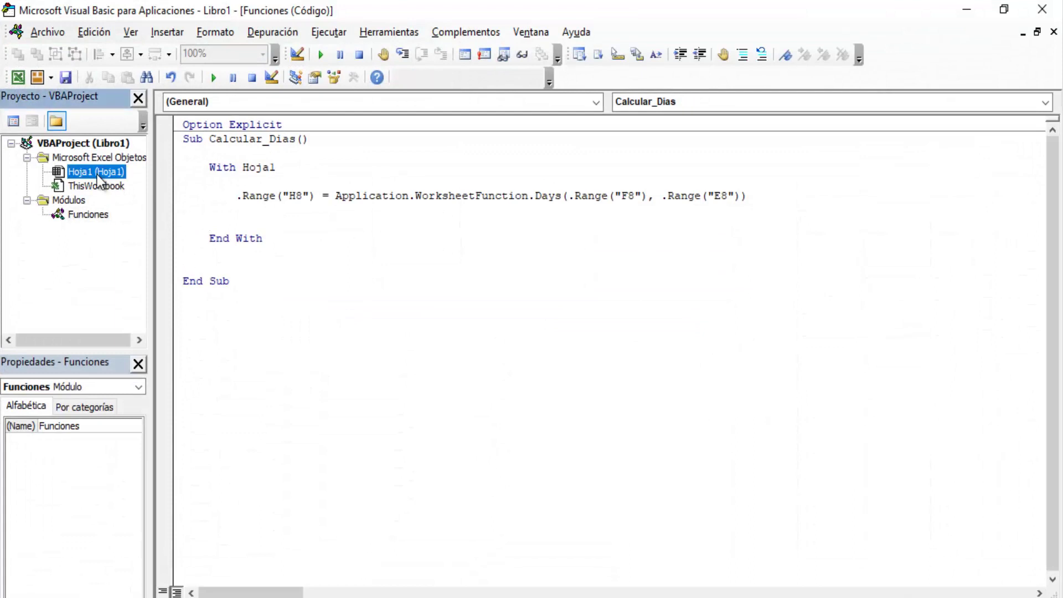
pyautogui.click(595, 102)
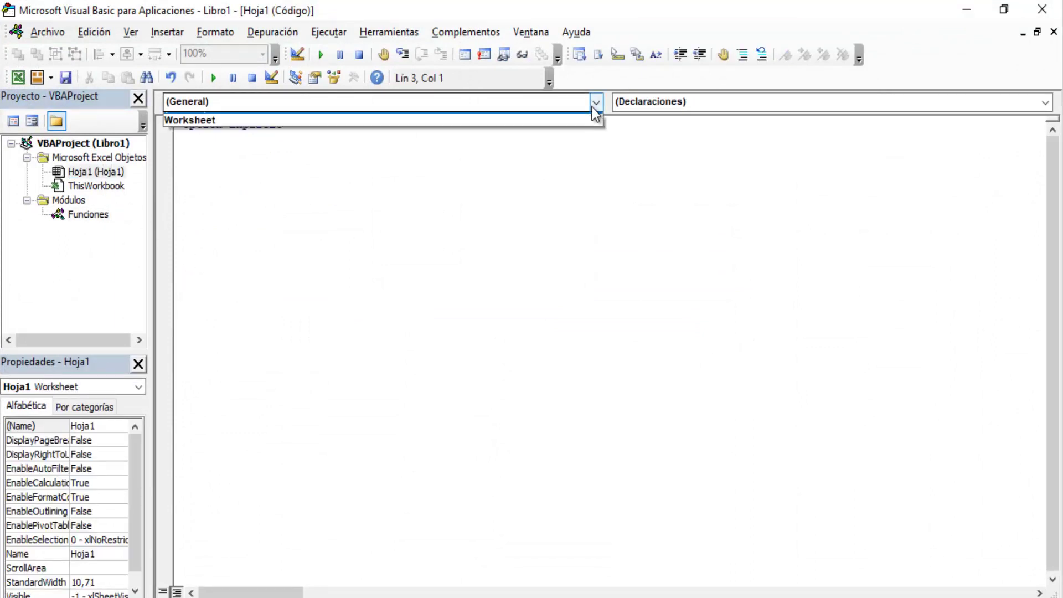
pyautogui.click(219, 130)
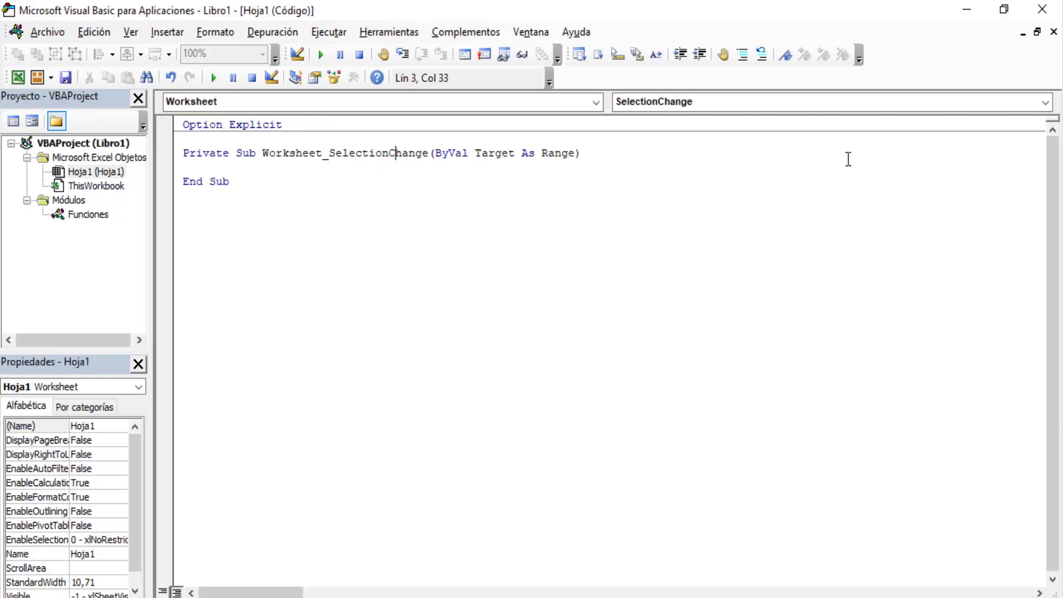
pyautogui.click(1044, 102)
pyautogui.click(683, 182)
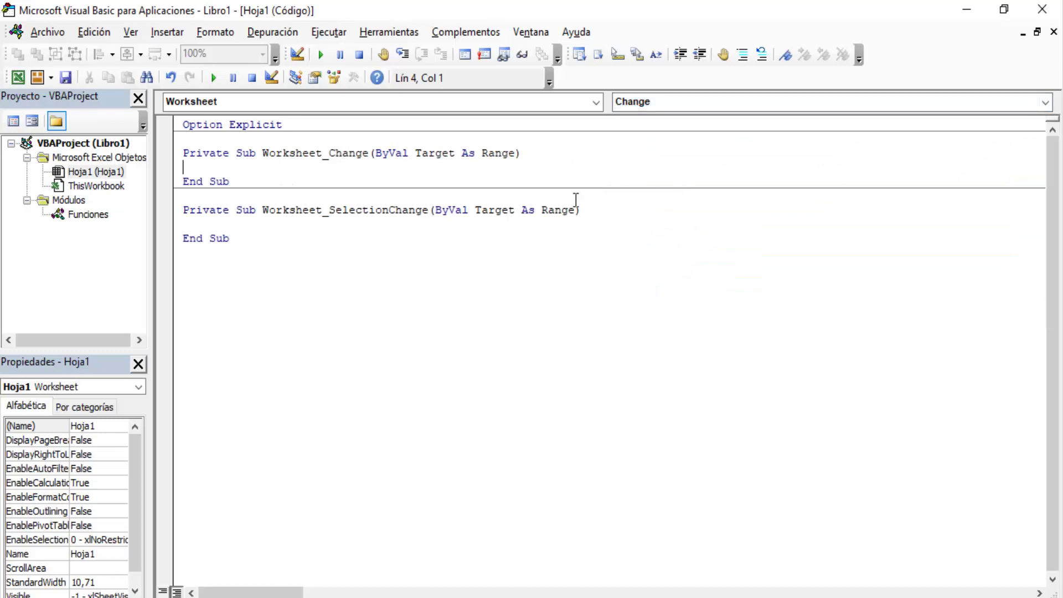
# - Delete the SelectionChange procedure, leave blank lines in Worksheet_Change, and return to the sheet
pyautogui.moveTo(285, 253); pyautogui.dragTo(173, 199)
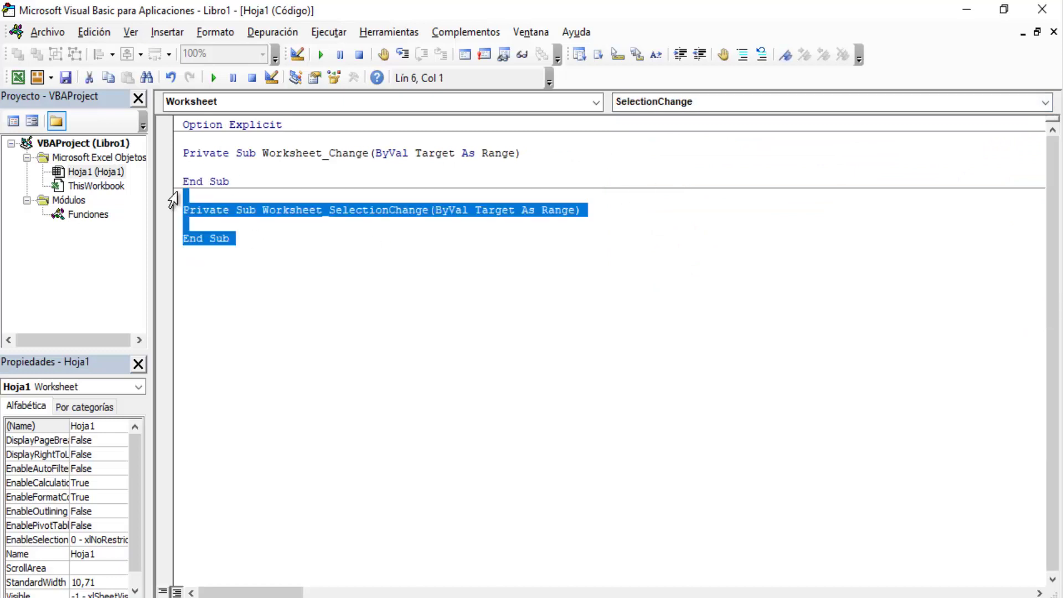
pyautogui.press('Delete')
pyautogui.press('Up')
pyautogui.press('Up')
pyautogui.press('Up')
pyautogui.press('BackSpace')
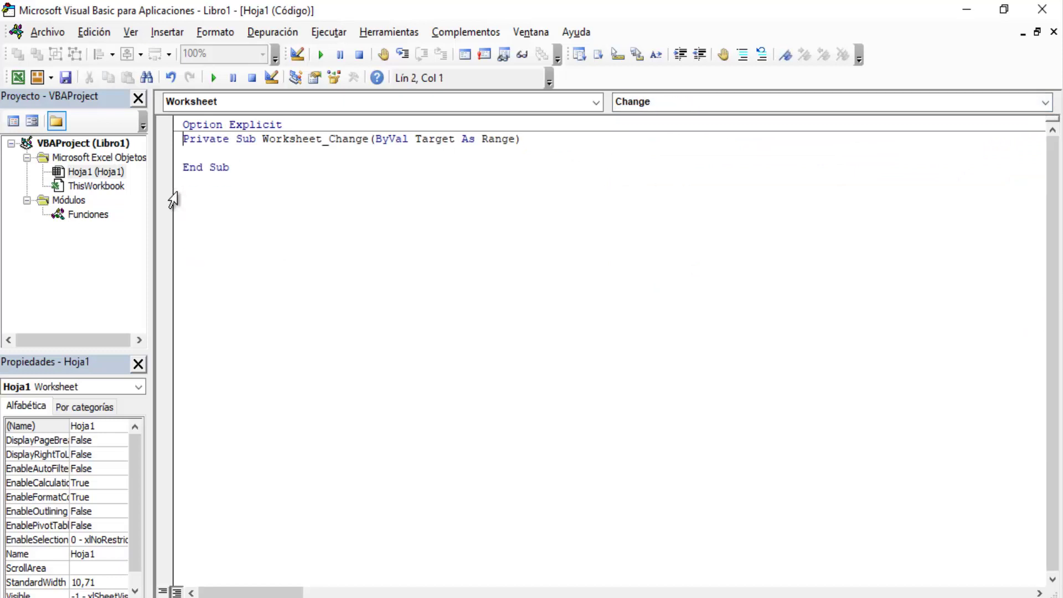
pyautogui.press('Down')
pyautogui.press('Return')
pyautogui.press('Return')
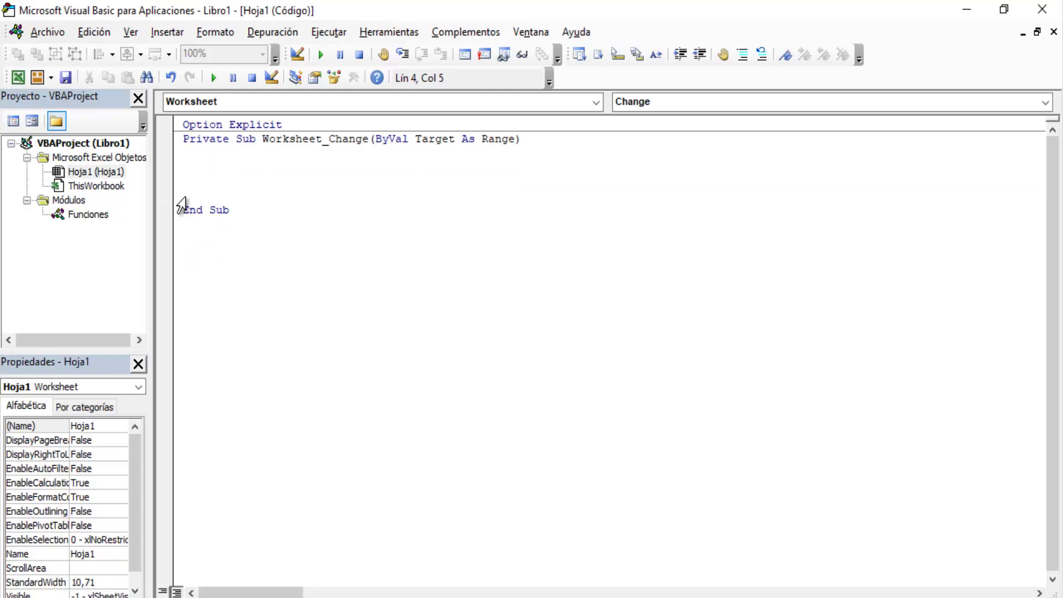
pyautogui.click(966, 9)
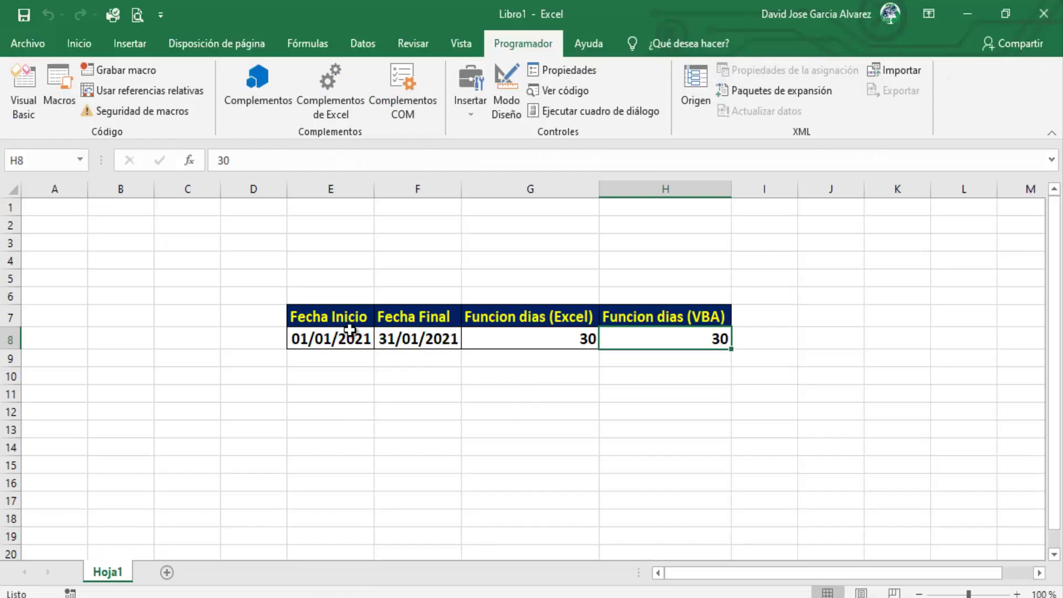
# - Check the date cells E8 and F8, then reopen the sheet's VBA code via Visual Basic
pyautogui.click(313, 341)
pyautogui.click(408, 338)
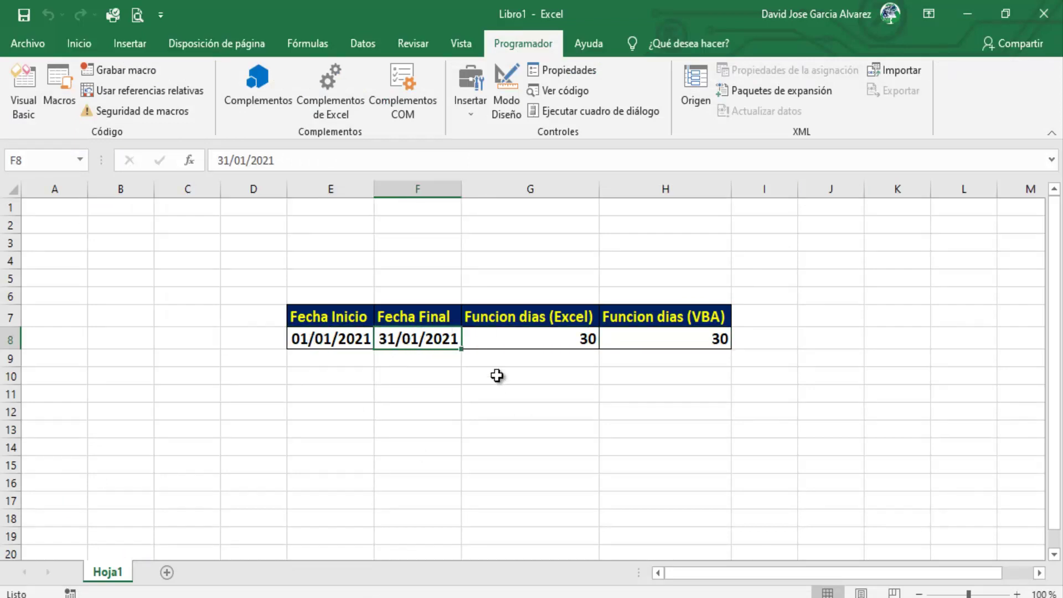
pyautogui.click(315, 336)
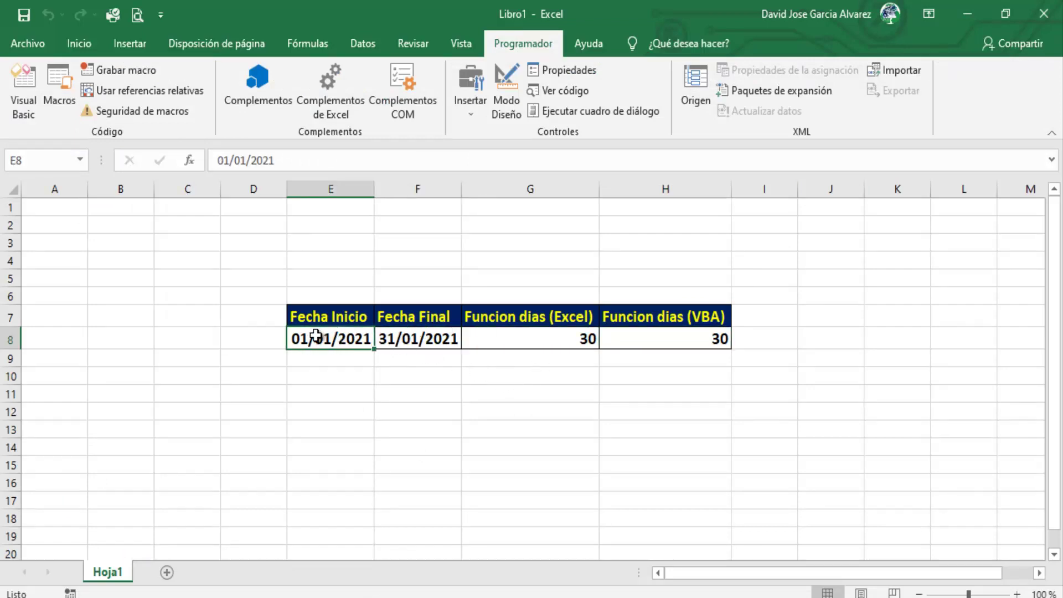
pyautogui.click(417, 336)
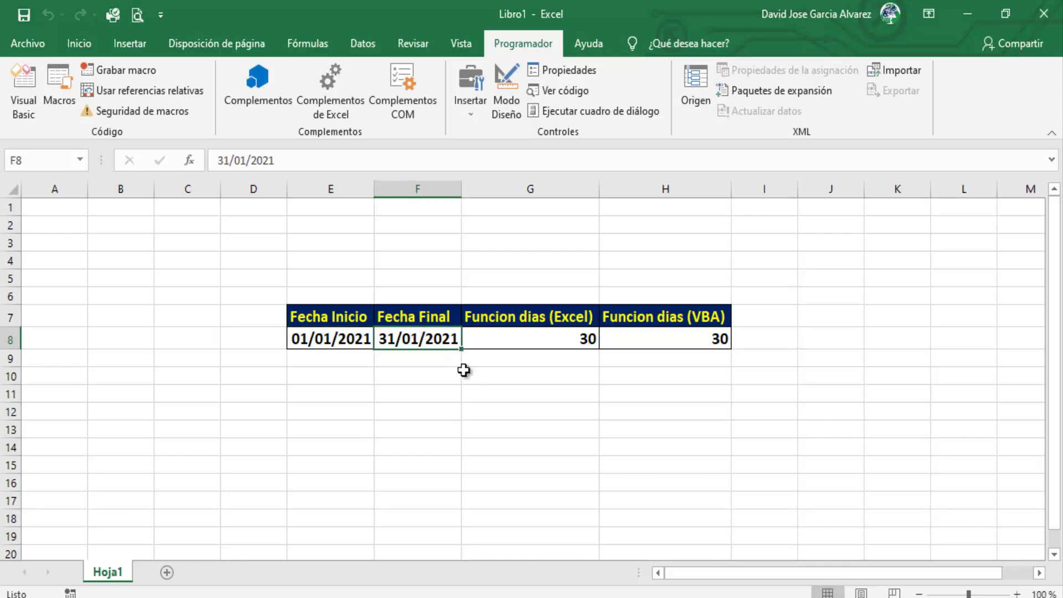
pyautogui.click(22, 90)
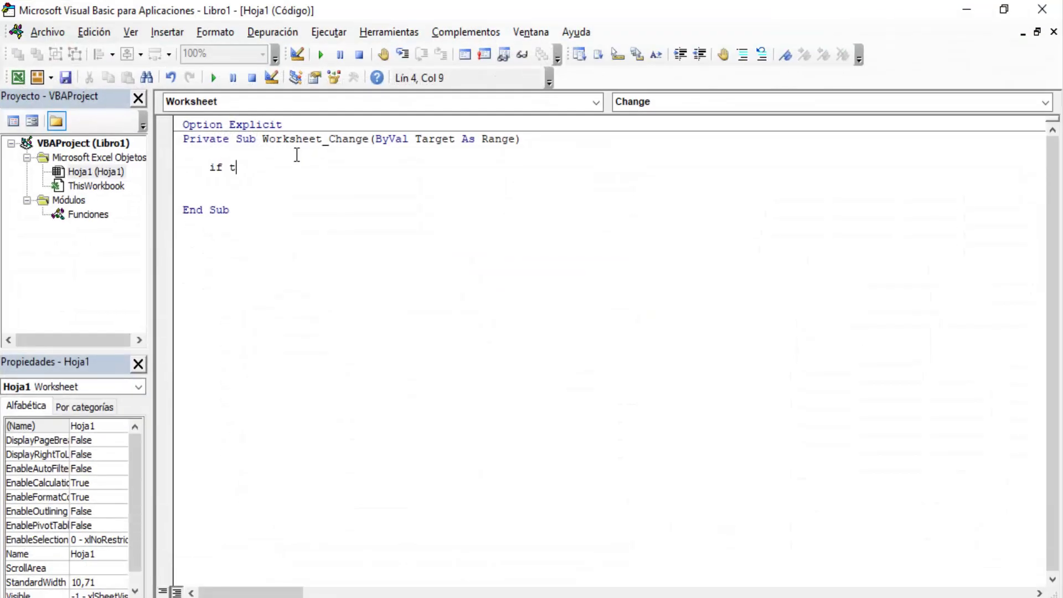
# - Start the If condition with Target.Address, checking the start date cell's address on the sheet
pyautogui.write('arget.a')
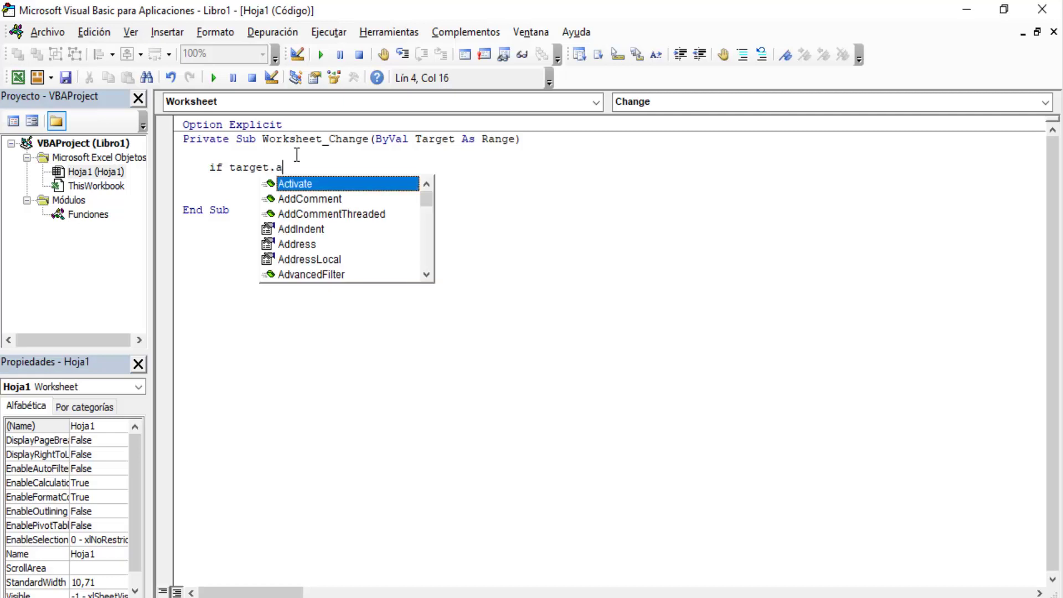
pyautogui.write('d')
pyautogui.press('Down')
pyautogui.press('Down')
pyautogui.press('Down')
pyautogui.press('Tab')
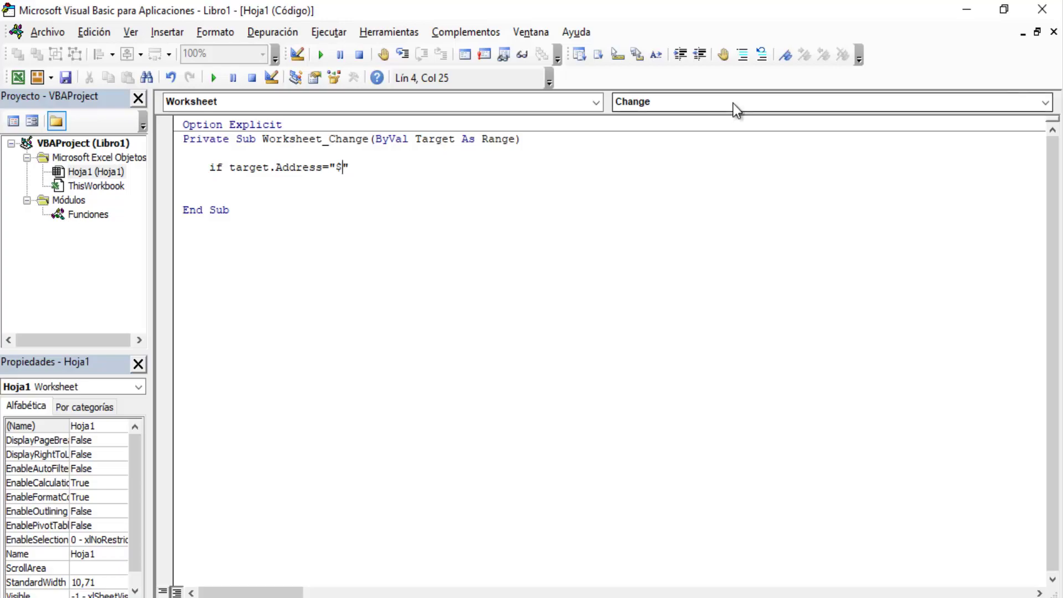
pyautogui.click(963, 10)
pyautogui.click(352, 329)
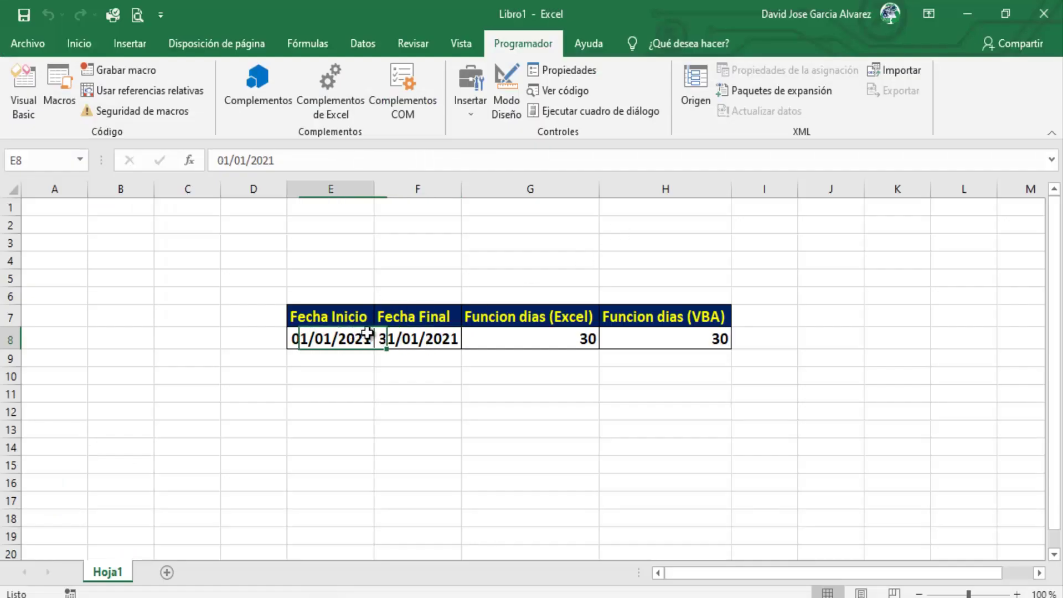
pyautogui.click(22, 89)
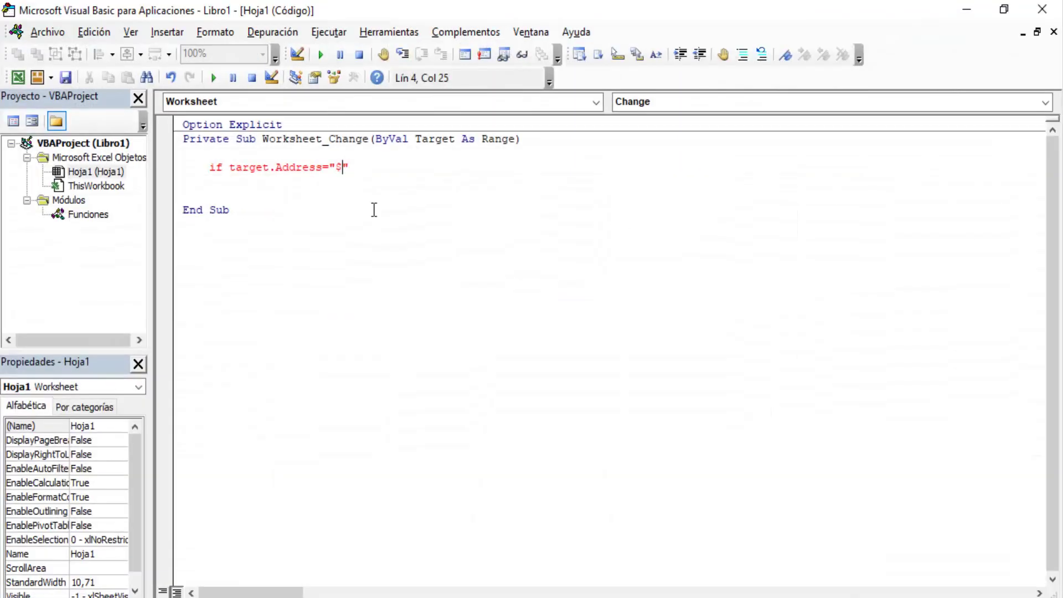
# - Complete the condition Target.Address = "$E$8" Or Target.Address = "$F$8"
pyautogui.write('E$')
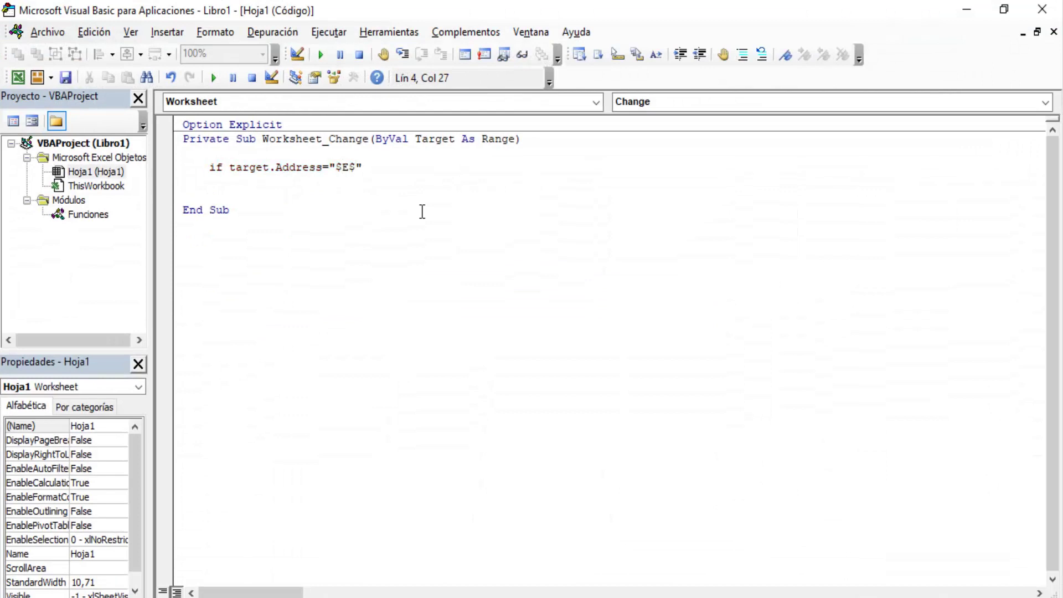
pyautogui.hotkey('shift', 'Left')
pyautogui.hotkey('shift', 'Left')
pyautogui.hotkey('shift', 'Left')
pyautogui.hotkey('shift', 'Left')
pyautogui.hotkey('shift', 'Left')
pyautogui.hotkey('shift', 'Left')
pyautogui.hotkey('shift', 'Left')
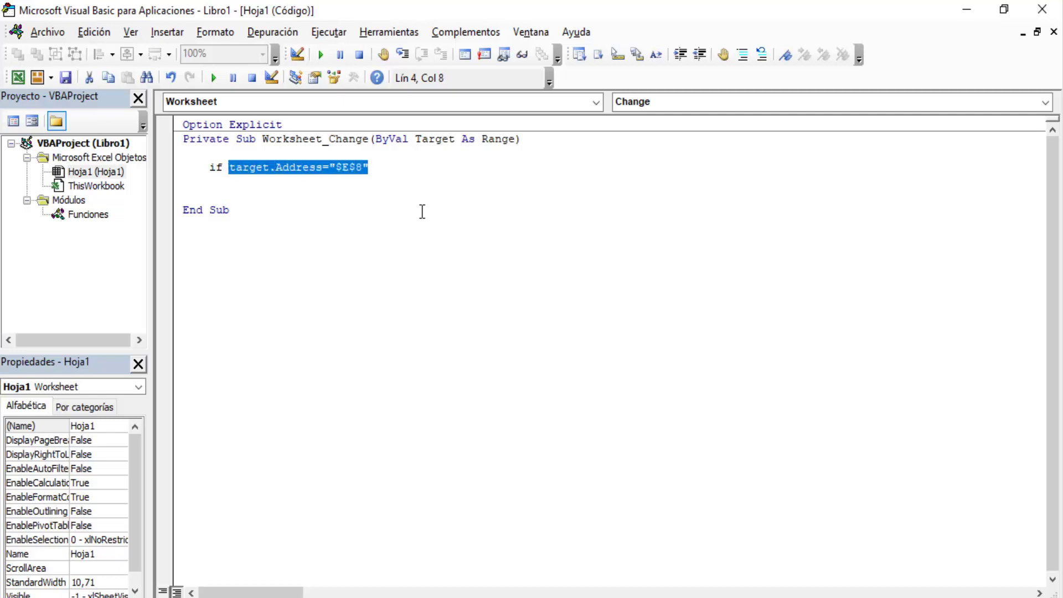
pyautogui.hotkey('ctrl', 'c')
pyautogui.press('End')
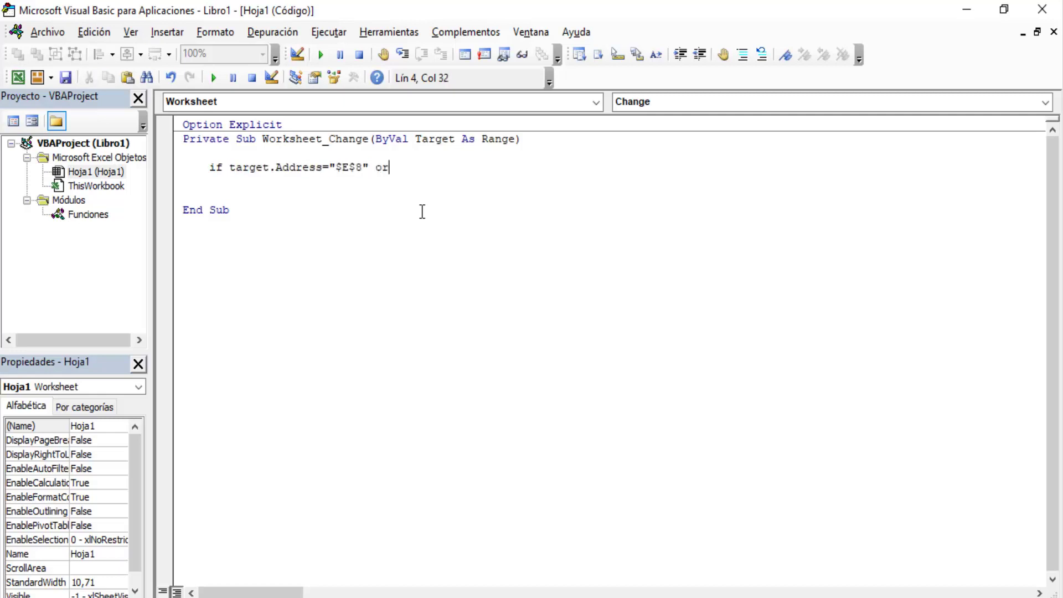
pyautogui.hotkey('ctrl', 'v')
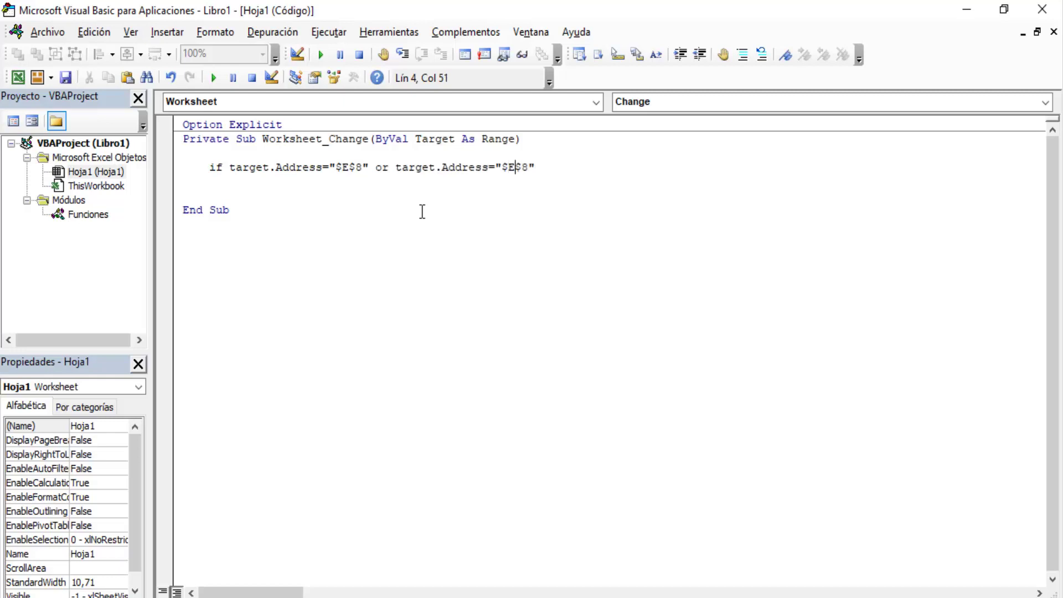
pyautogui.press('BackSpace')
pyautogui.write('F')
pyautogui.click(422, 212)
pyautogui.press('Return')
# - Close the condition with Then and End If, calling Funciones.Calcular_Dias inside the block
pyautogui.write('t')
pyautogui.write('hen')
pyautogui.press('Return')
pyautogui.press('Return')
pyautogui.press('Return')
pyautogui.write('end if')
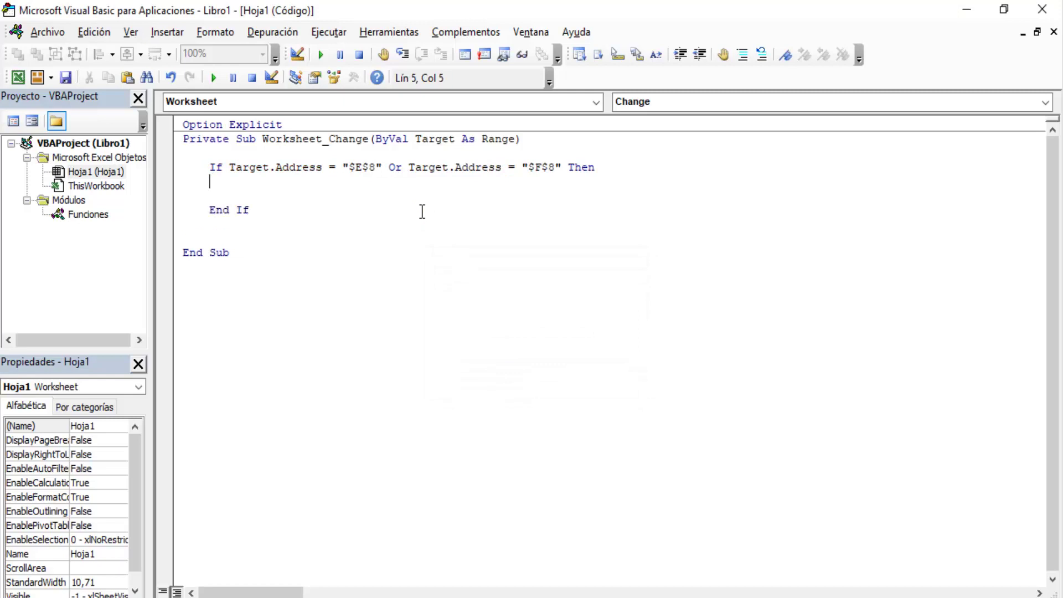
pyautogui.press('Return')
pyautogui.press('Return')
pyautogui.press('Up')
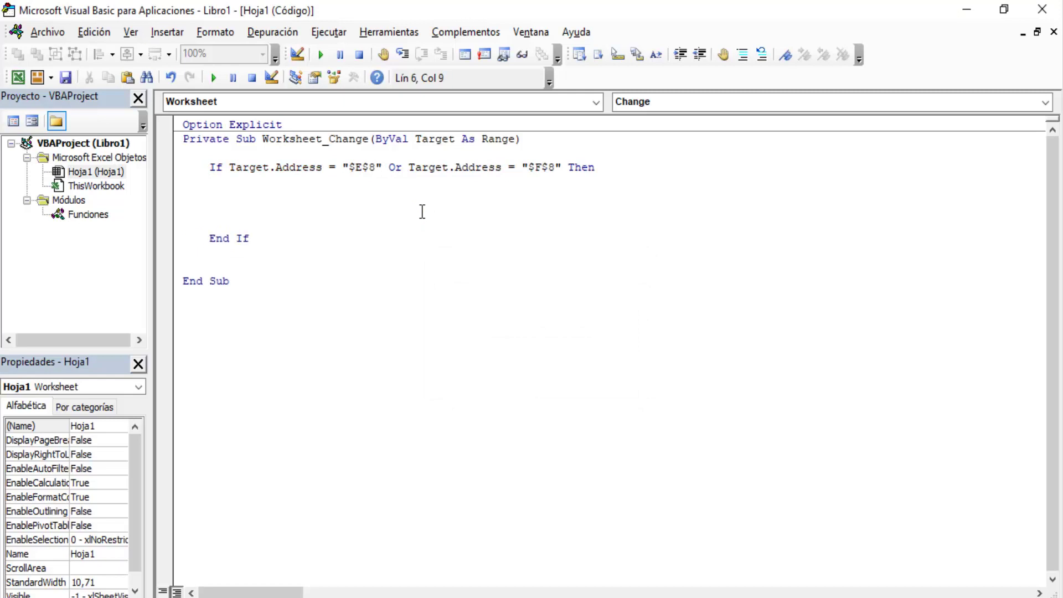
pyautogui.write('call fun')
pyautogui.write('ciones.')
pyautogui.doubleClick(387, 212)
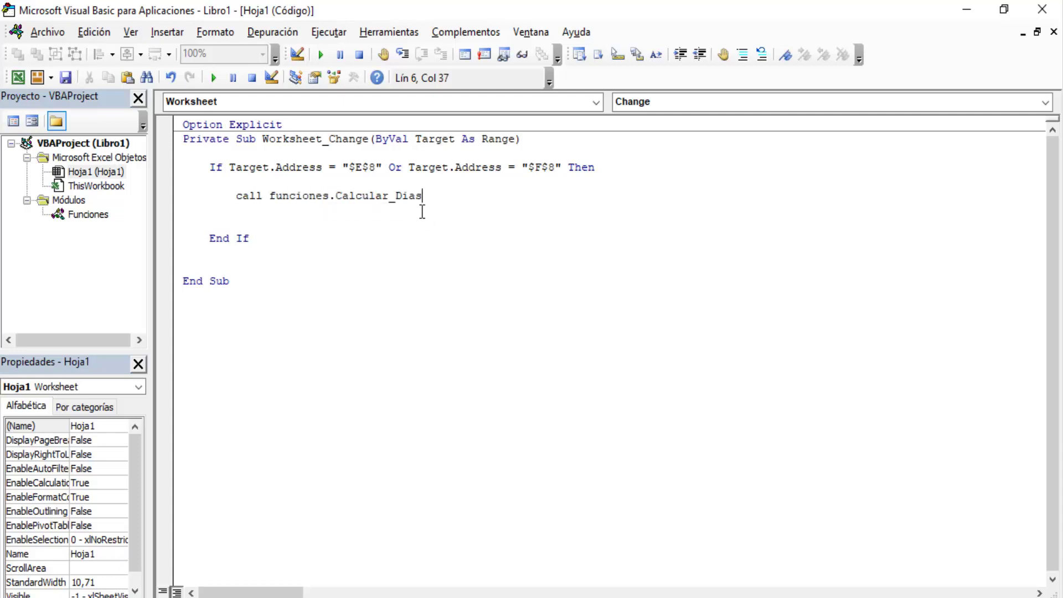
pyautogui.click(422, 211)
pyautogui.press('BackSpace')
pyautogui.press('BackSpace')
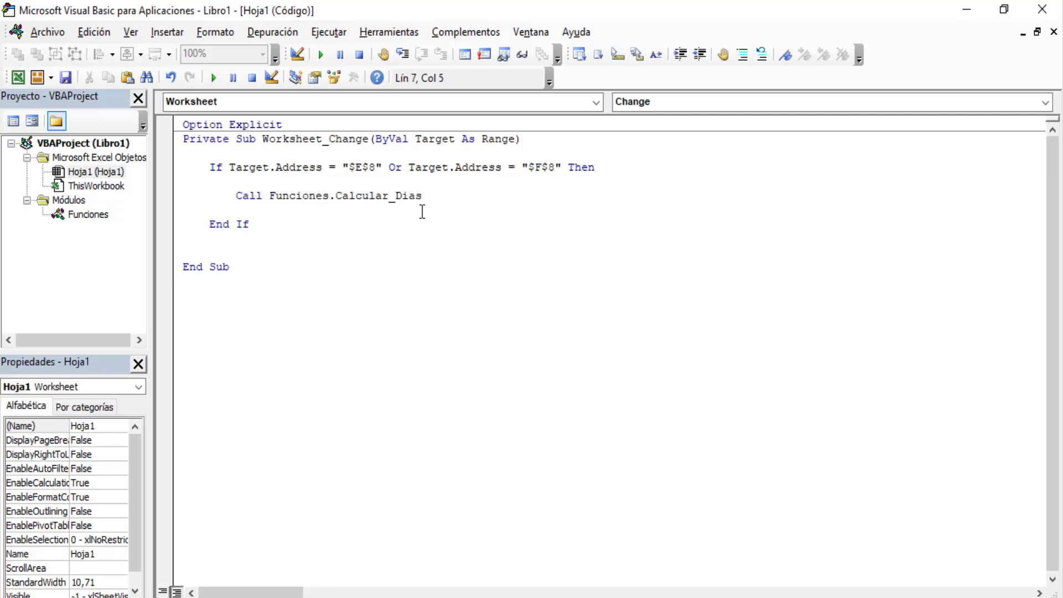
# - Remove the blank line before End Sub and minimize the VBA editor to show the date table
pyautogui.click(529, 267)
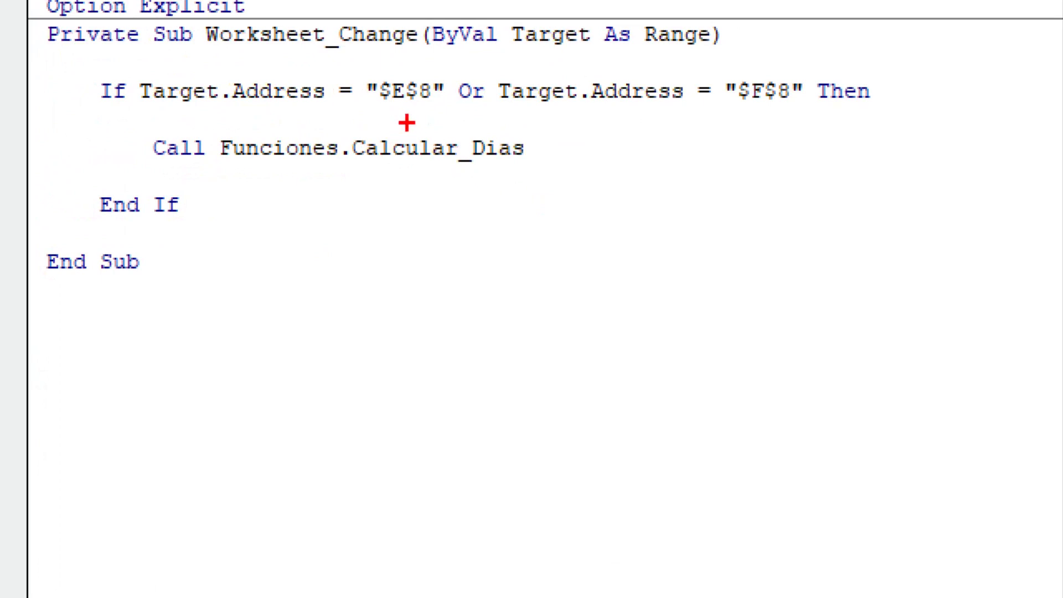
pyautogui.moveTo(407, 122); pyautogui.dragTo(407, 268)
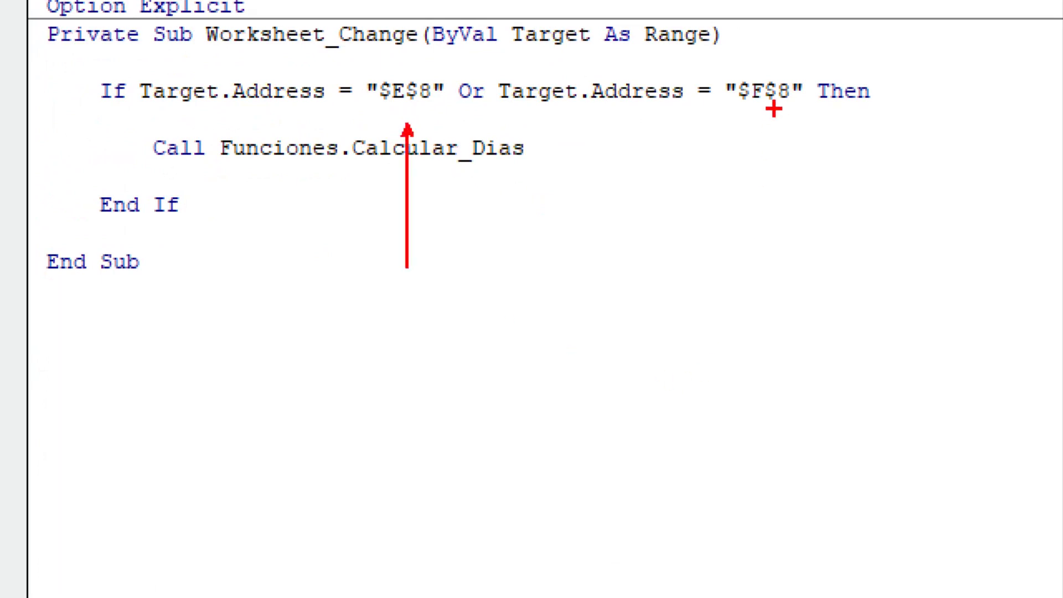
pyautogui.moveTo(774, 125); pyautogui.dragTo(774, 313)
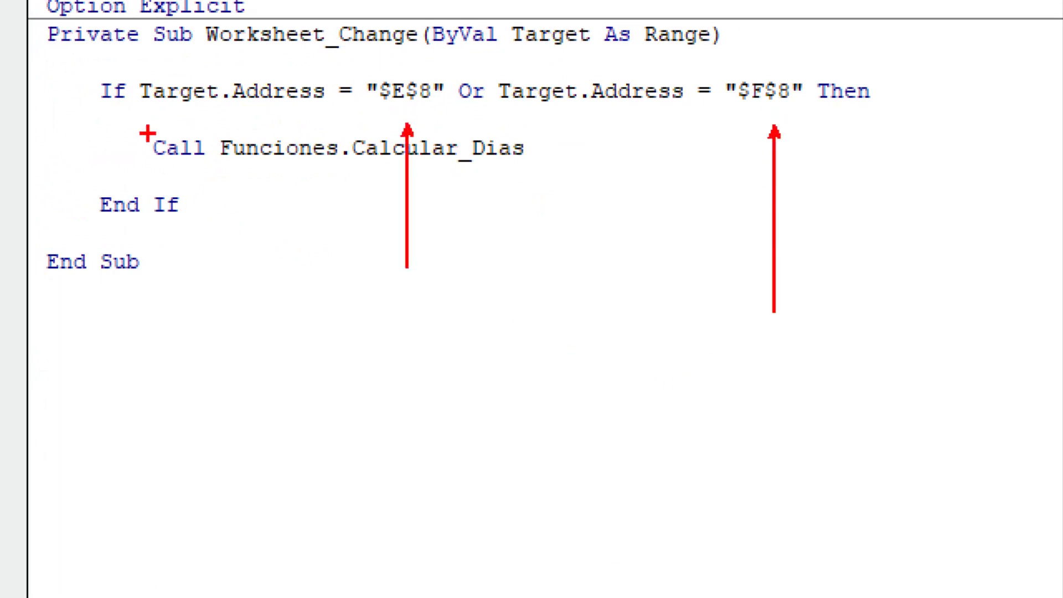
pyautogui.moveTo(111, 118)
pyautogui.mouseDown()
pyautogui.moveTo(321, 161)
pyautogui.moveTo(700, 182)
pyautogui.mouseUp()
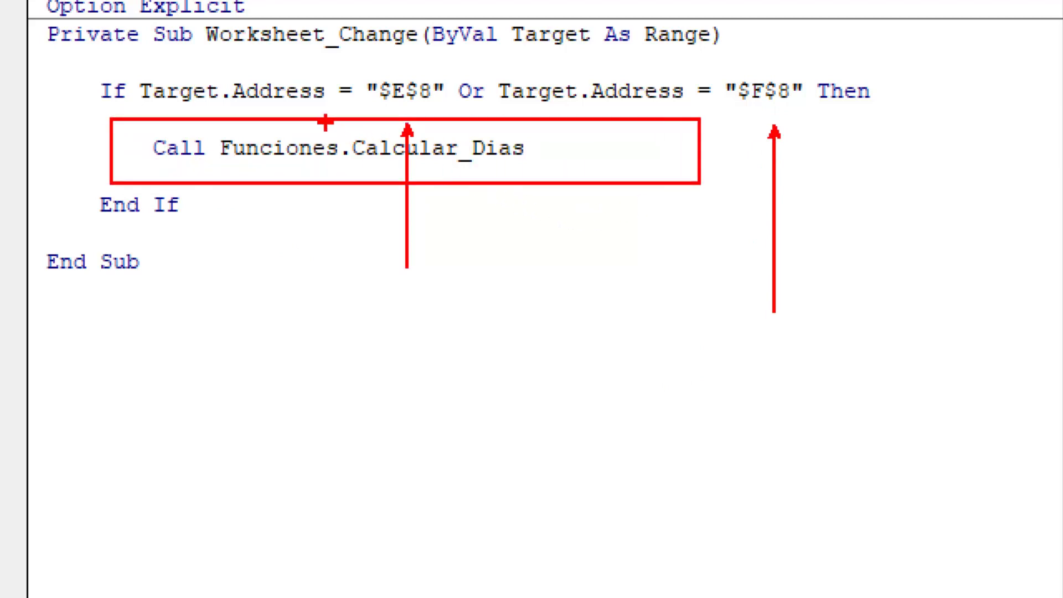
pyautogui.moveTo(325, 120); pyautogui.dragTo(599, 174)
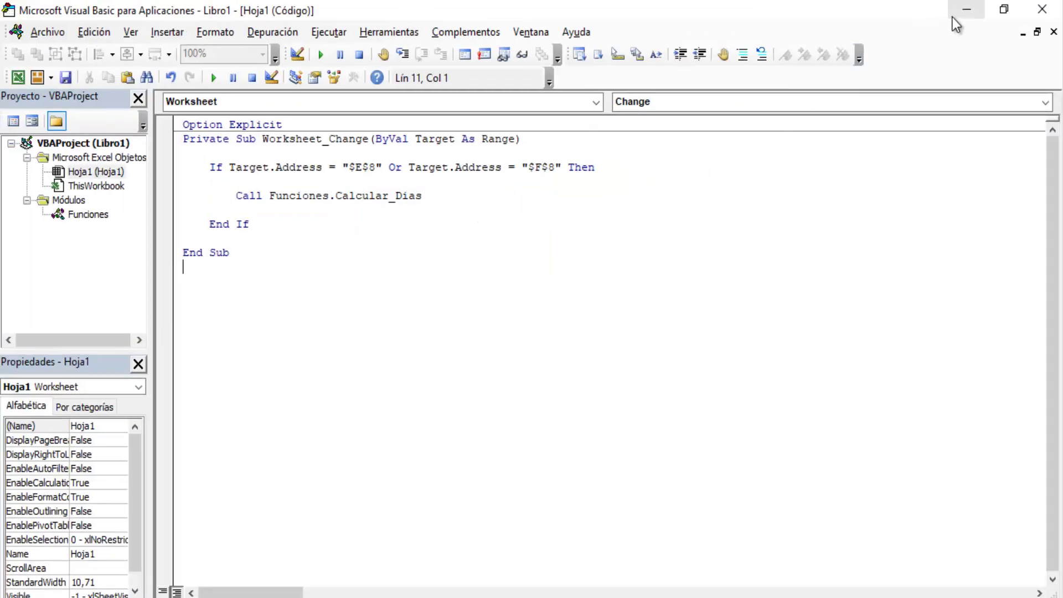
pyautogui.click(953, 18)
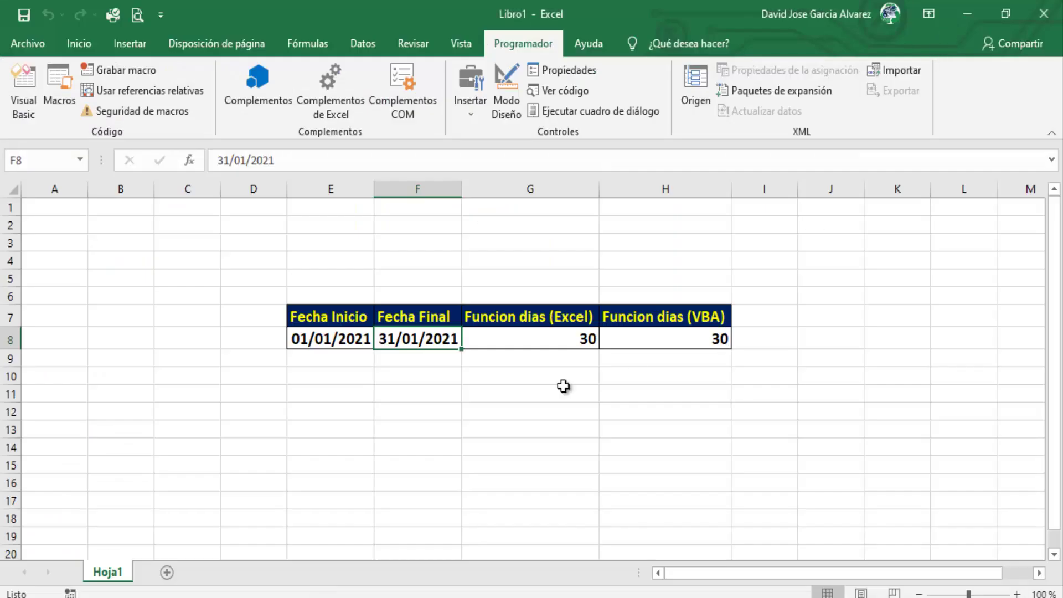
# - Inspect the G8 and H8 day counts and clear the VBA result in H8
pyautogui.click(336, 340)
pyautogui.moveTo(556, 340); pyautogui.dragTo(626, 340)
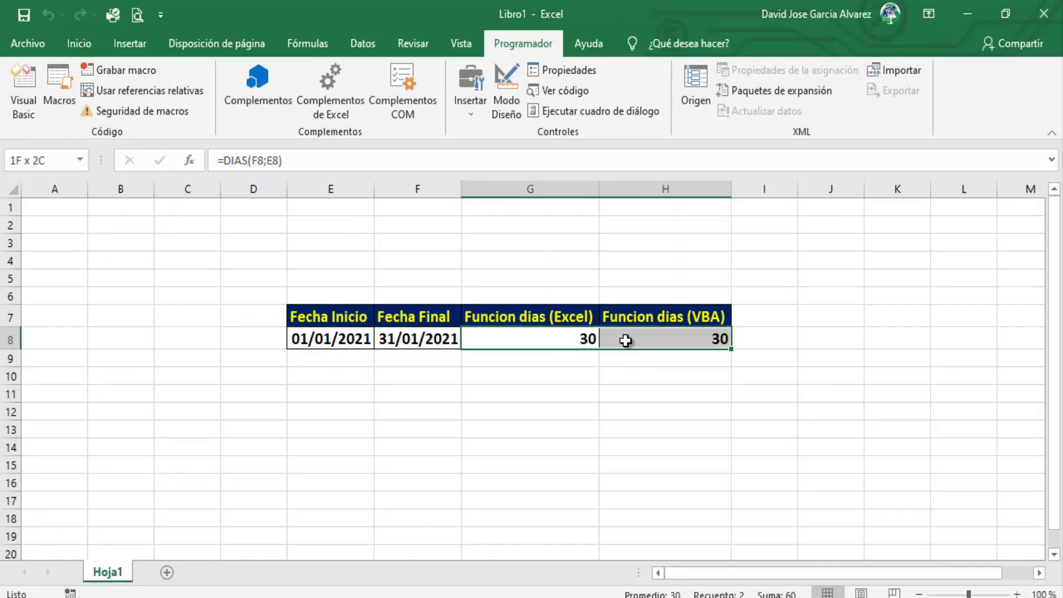
pyautogui.click(659, 390)
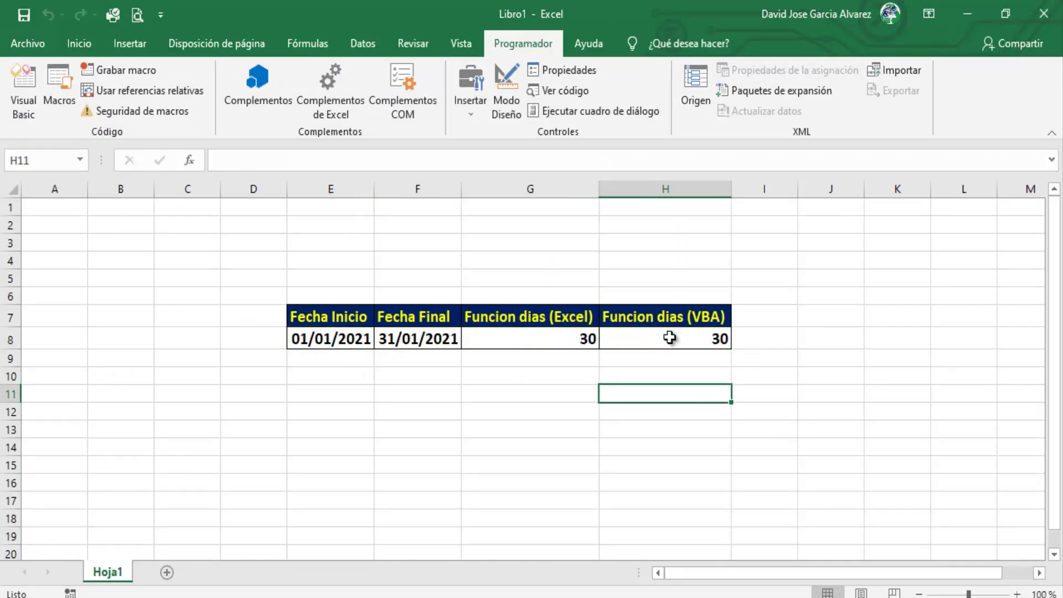
pyautogui.click(676, 339)
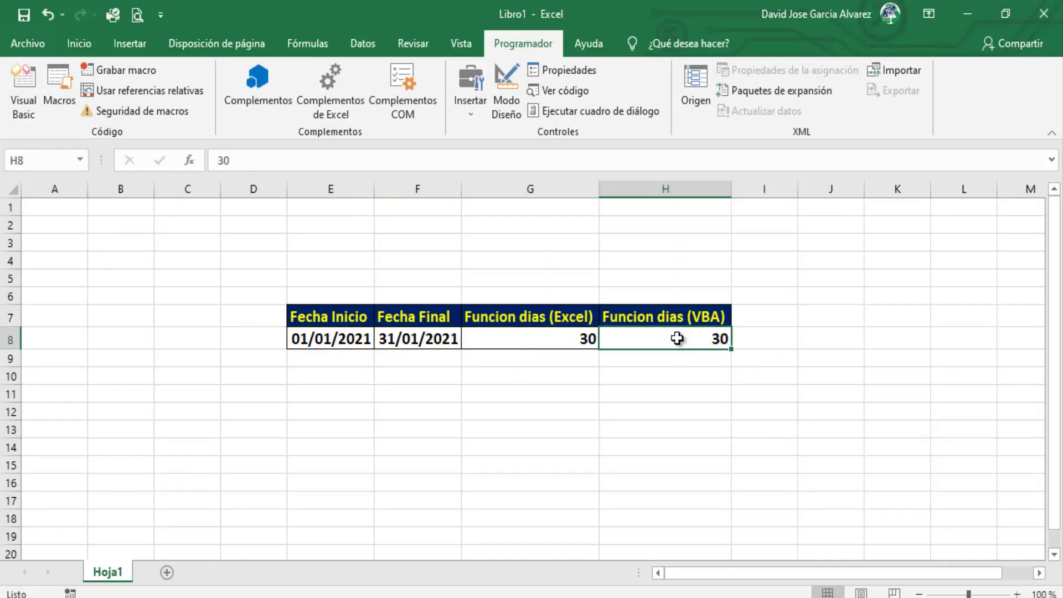
pyautogui.press('Delete')
pyautogui.click(624, 394)
# - Change the end date in F8 to 12/12/2021, then to 31/12/2021
pyautogui.click(349, 338)
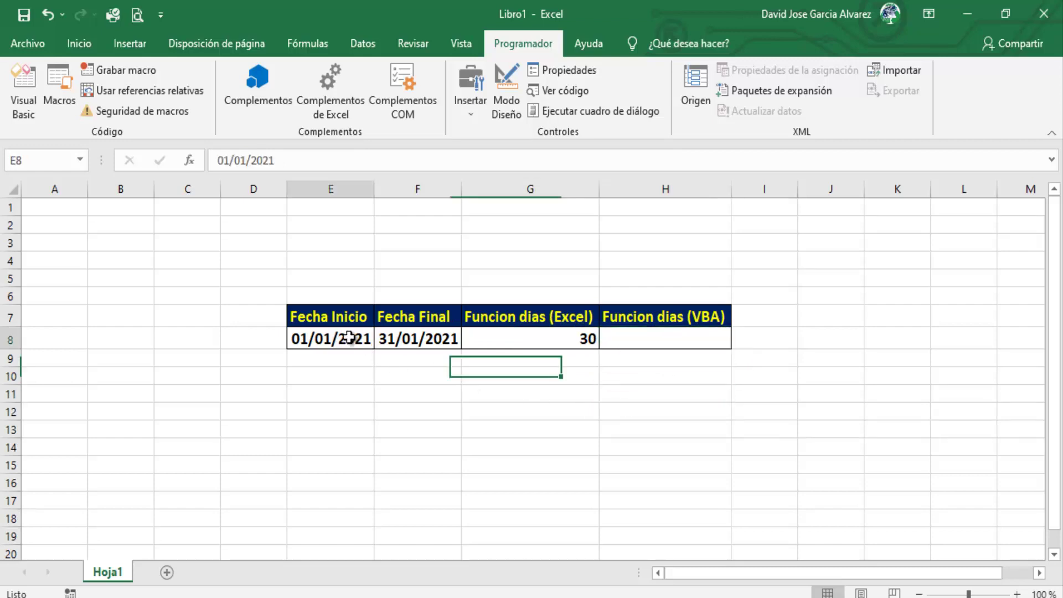
pyautogui.click(411, 336)
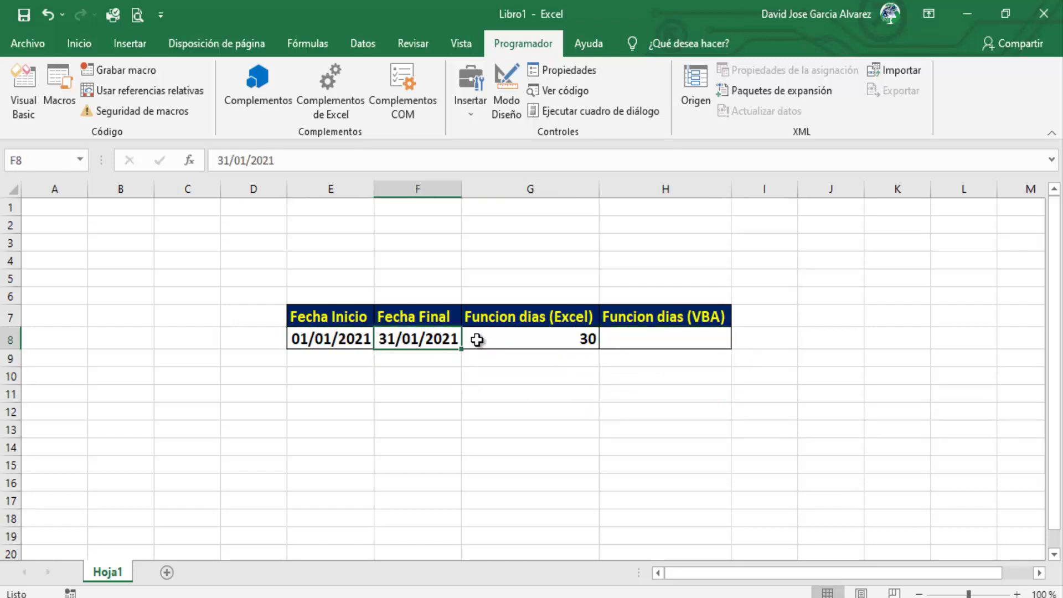
pyautogui.write('12/12/')
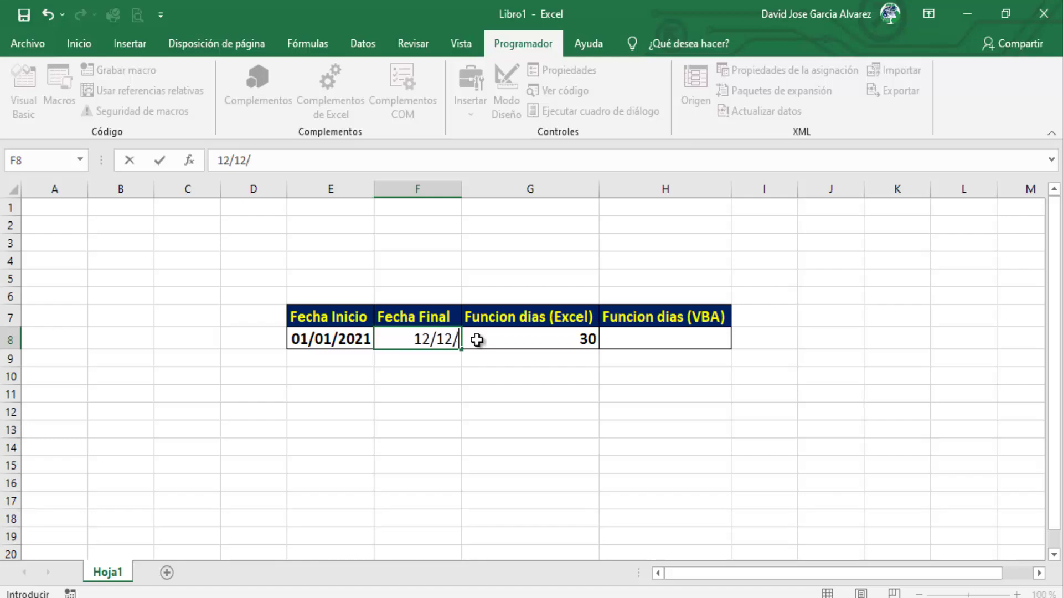
pyautogui.write('2021')
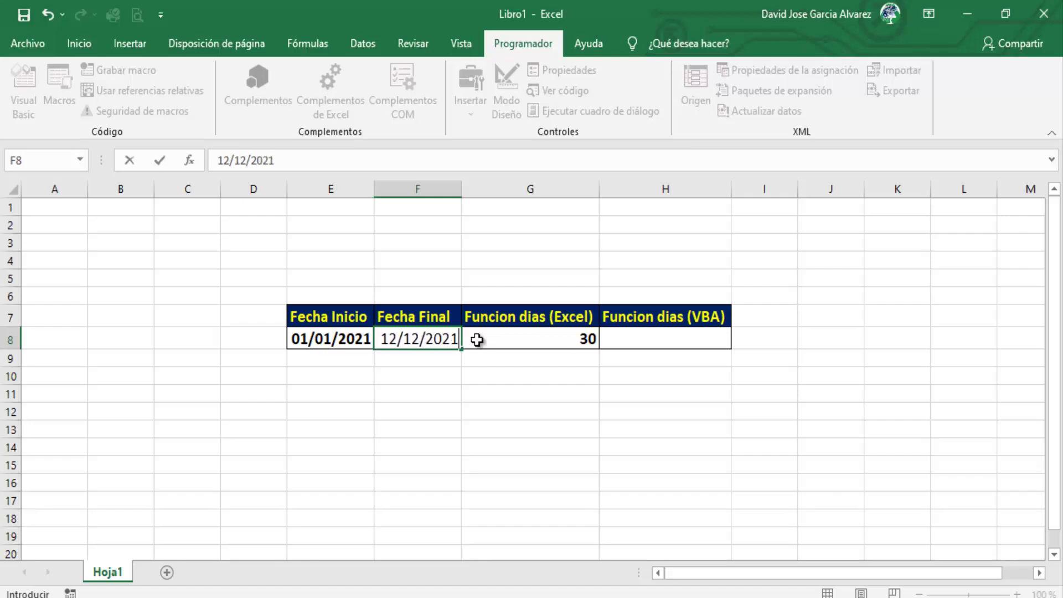
pyautogui.press('Return')
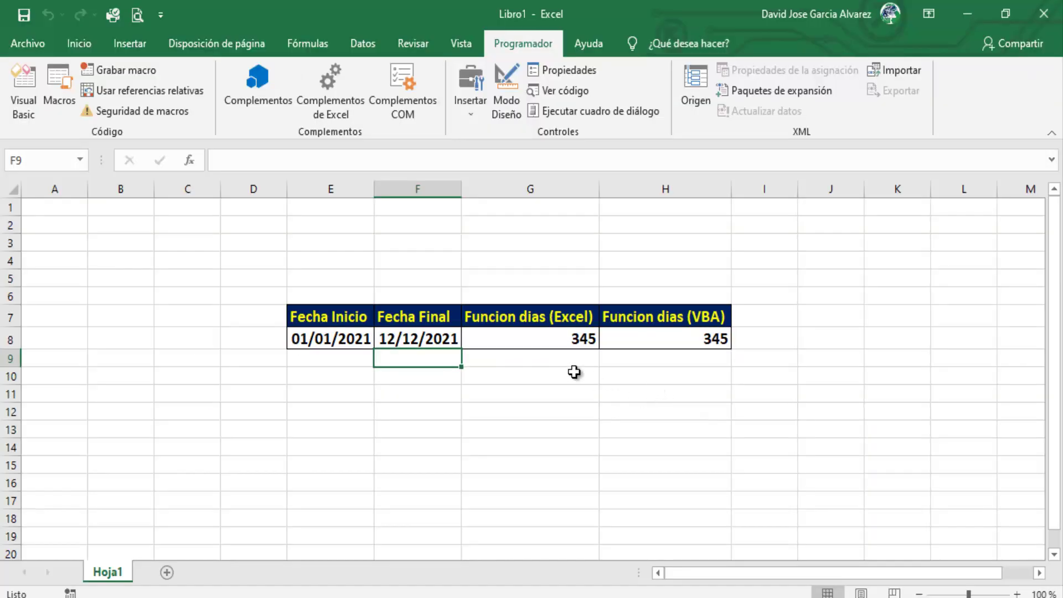
pyautogui.click(396, 339)
pyautogui.write('31/')
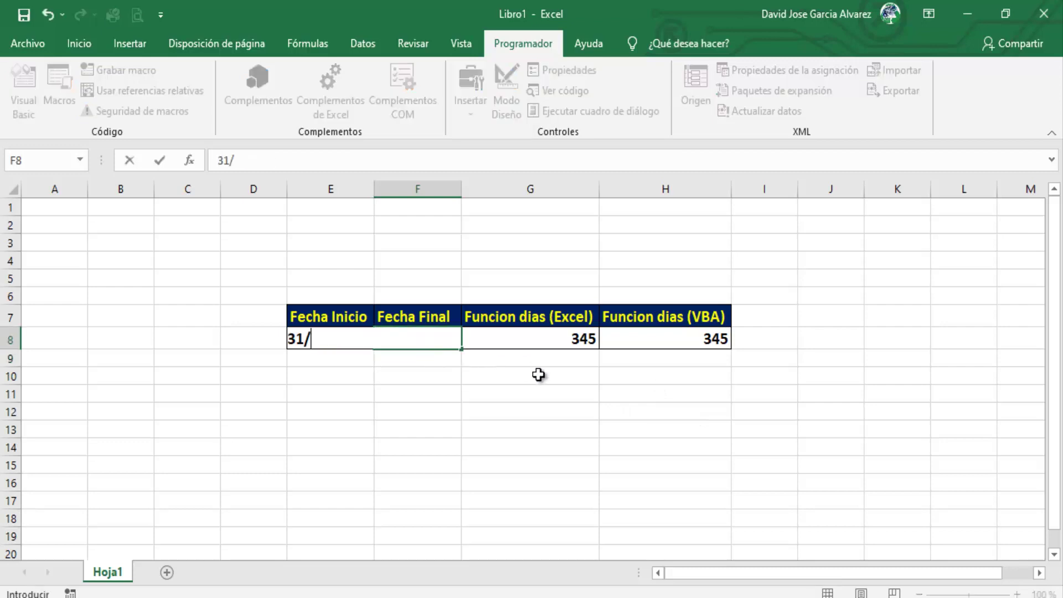
pyautogui.write('12/2021')
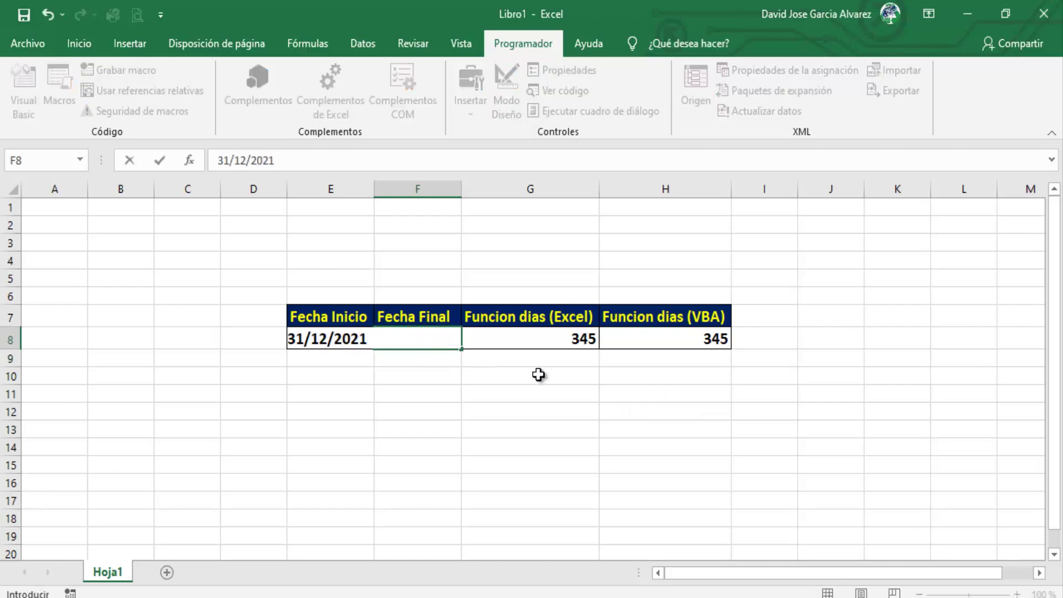
pyautogui.press('Return')
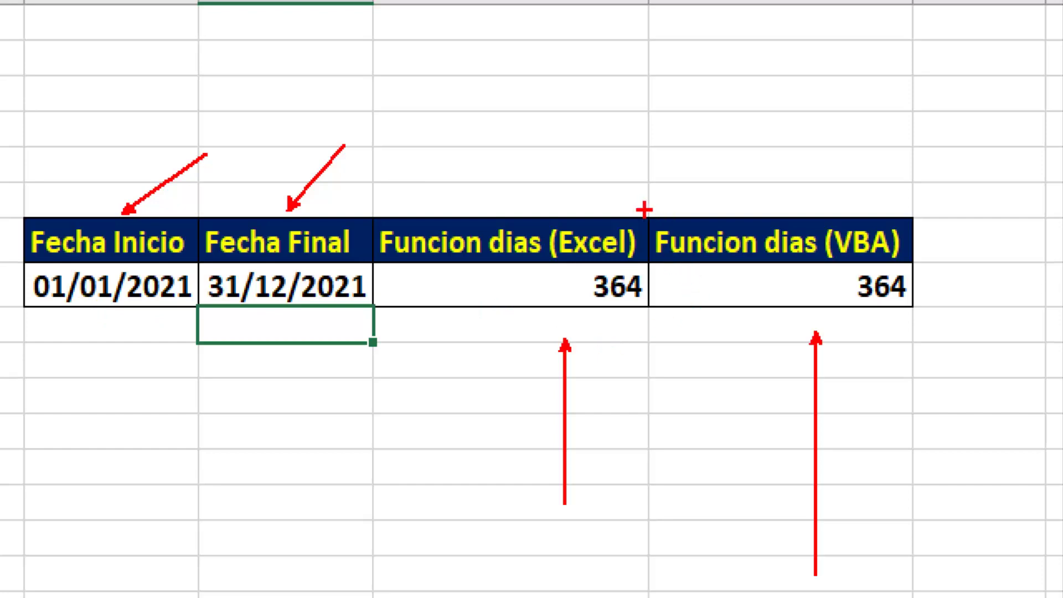
# - Enter 31/12/2020 as the start date in E8 so G8 and H8 both show 365
pyautogui.moveTo(668, 182); pyautogui.dragTo(855, 69)
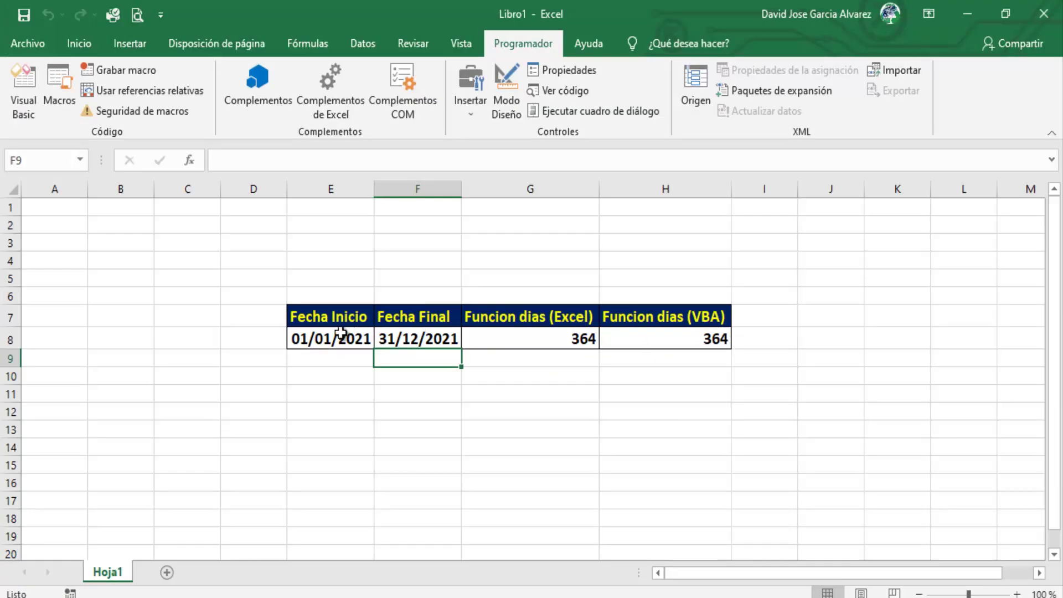
pyautogui.click(340, 339)
pyautogui.write('31/')
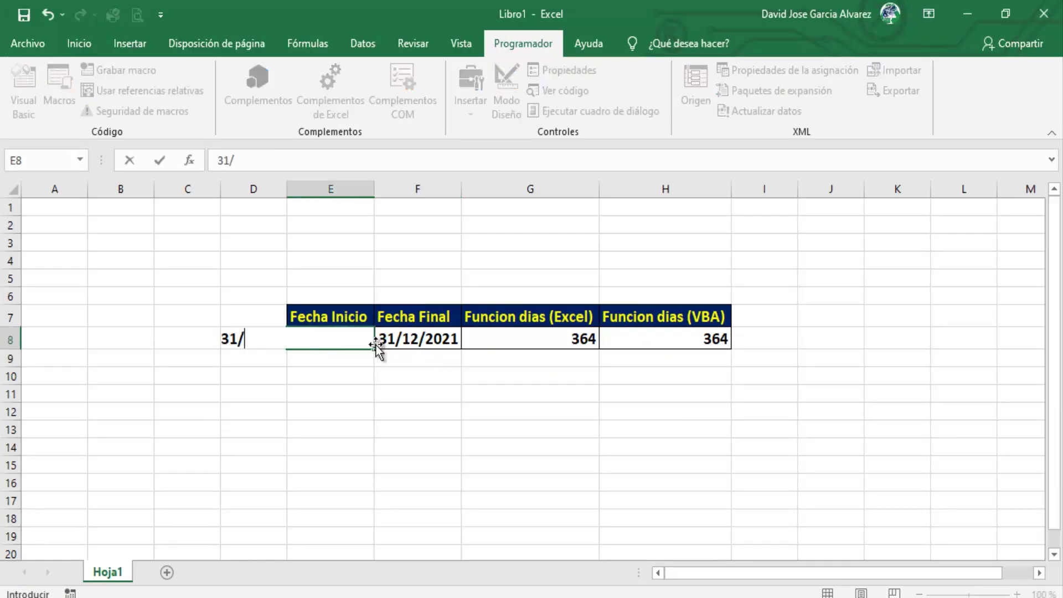
pyautogui.write('12/')
pyautogui.write('2020')
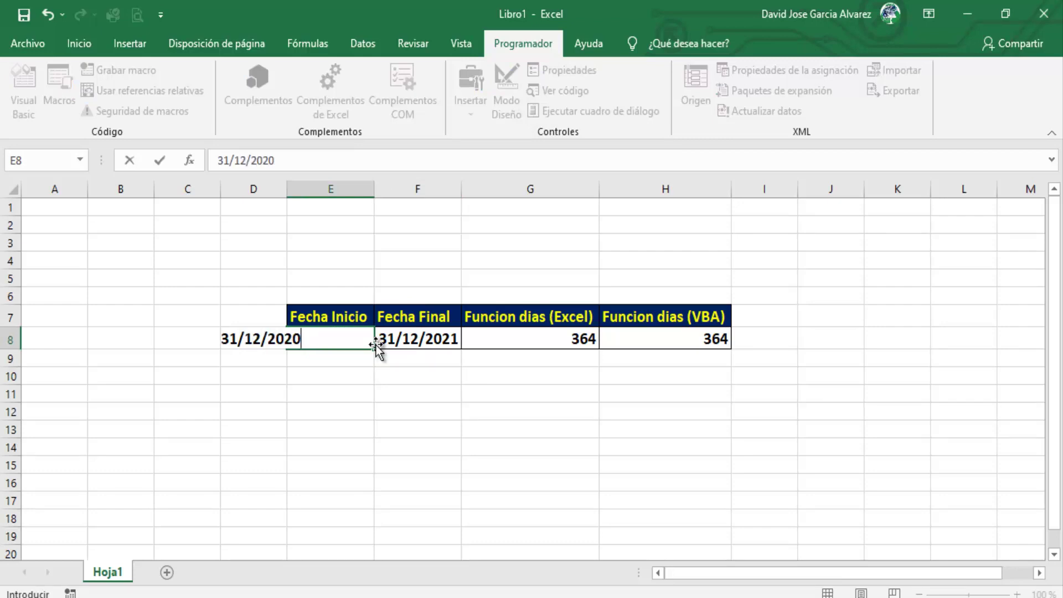
pyautogui.press('Return')
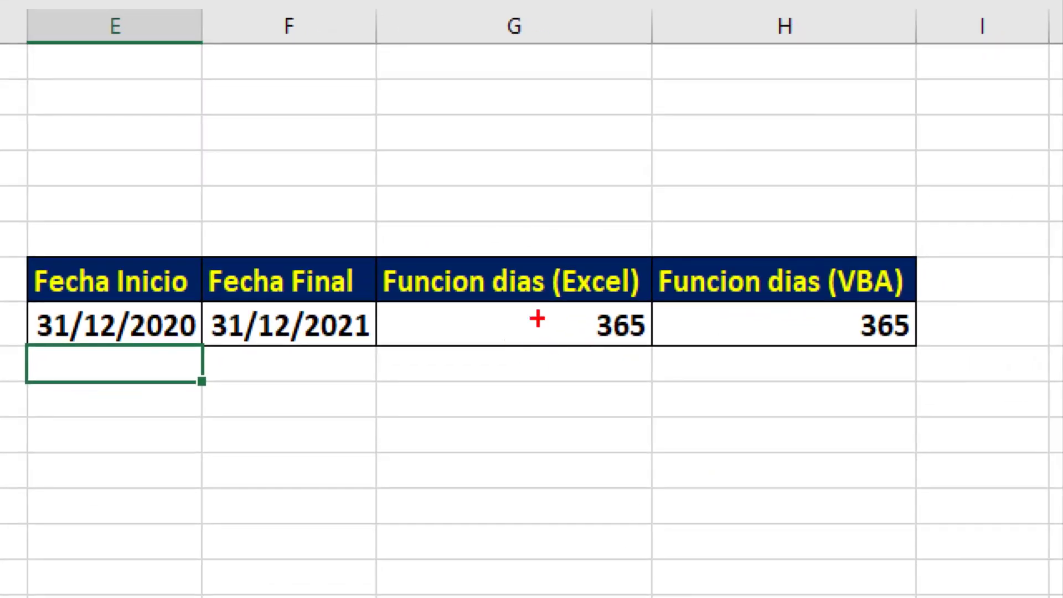
pyautogui.moveTo(614, 250); pyautogui.dragTo(666, 157)
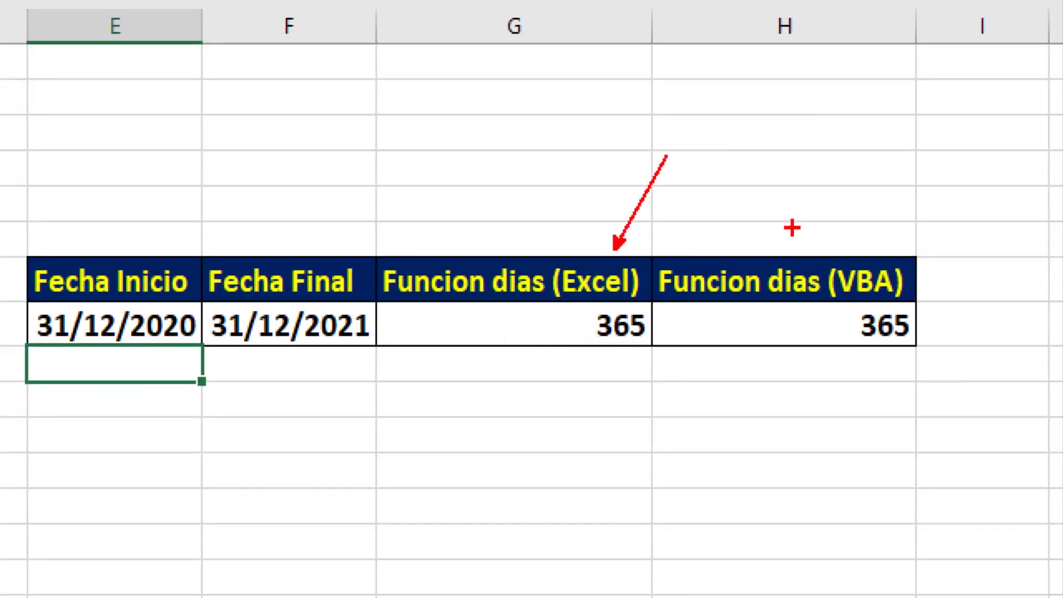
pyautogui.moveTo(792, 227); pyautogui.dragTo(854, 156)
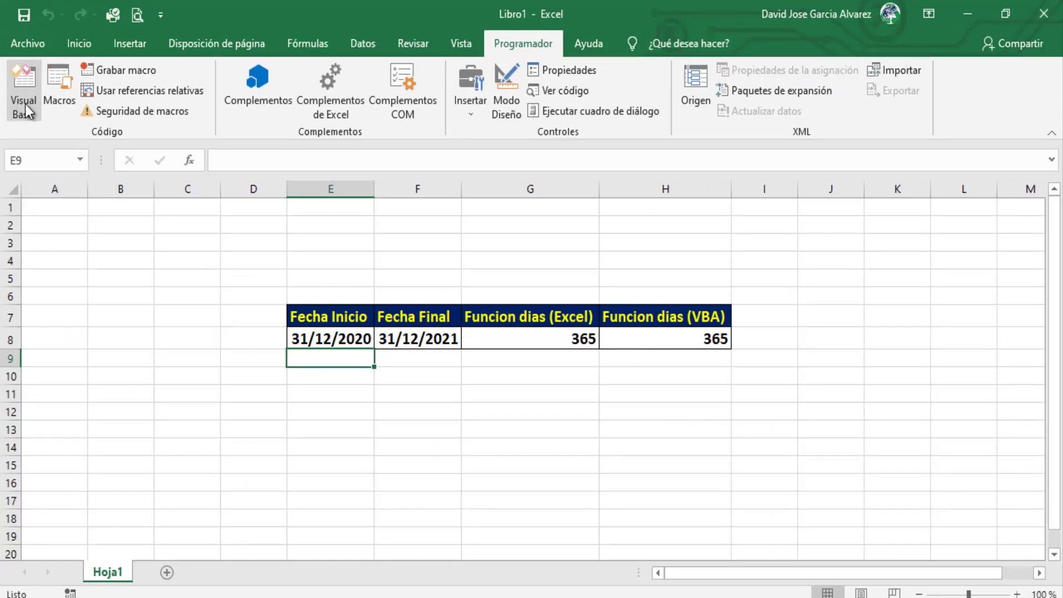
# - Change G8's formula to =DIAS(F8;E8)+1
pyautogui.click(537, 335)
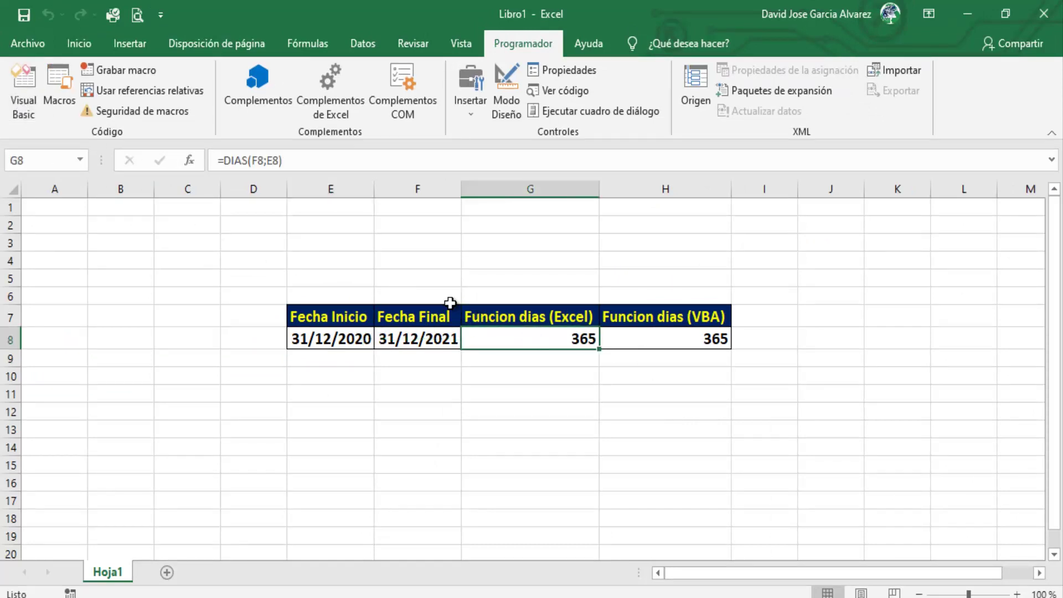
pyautogui.click(314, 160)
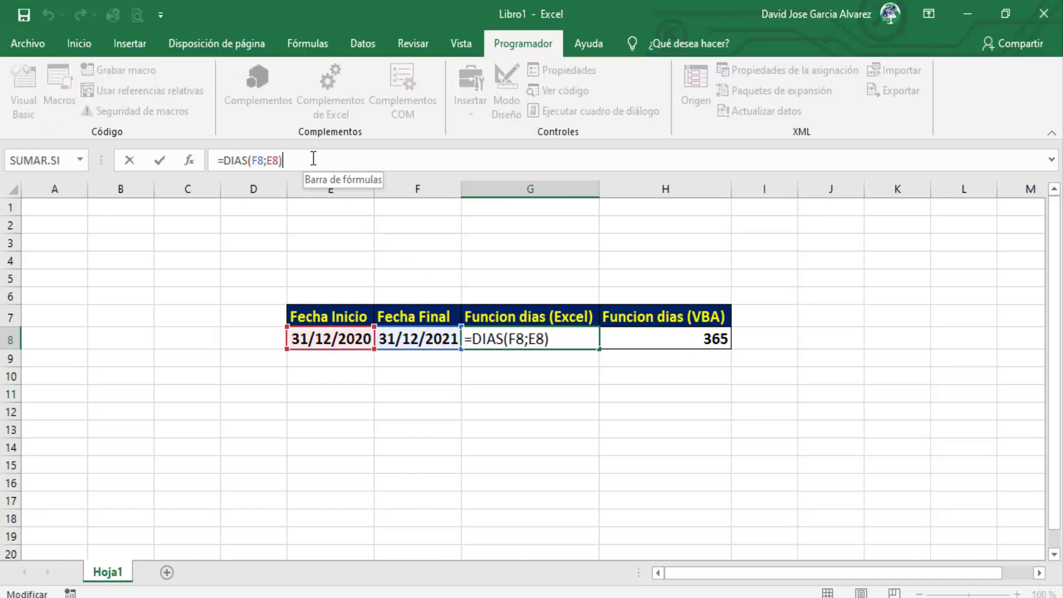
pyautogui.write('+1')
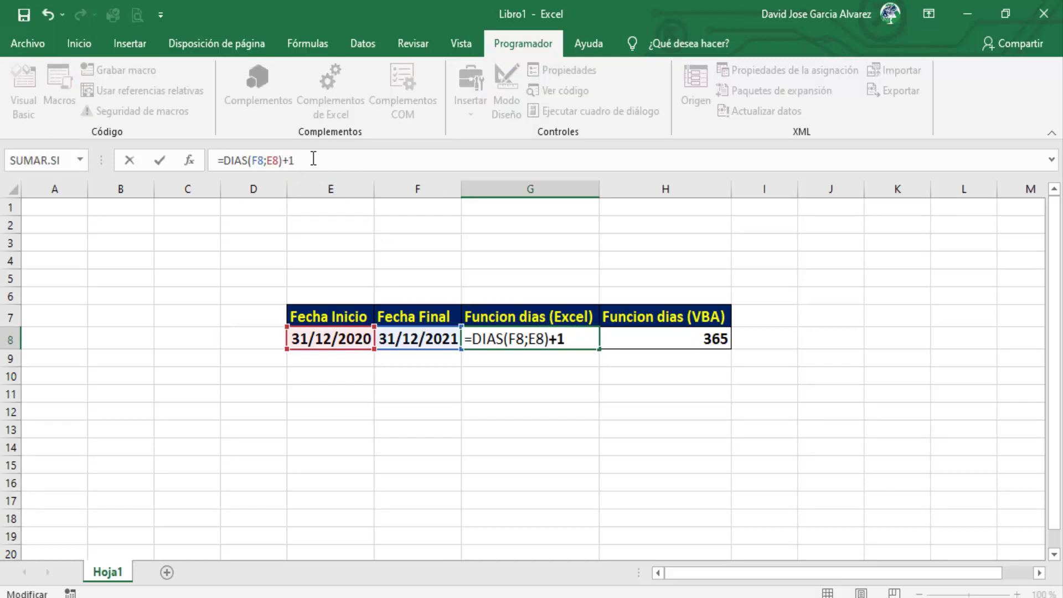
pyautogui.press('Return')
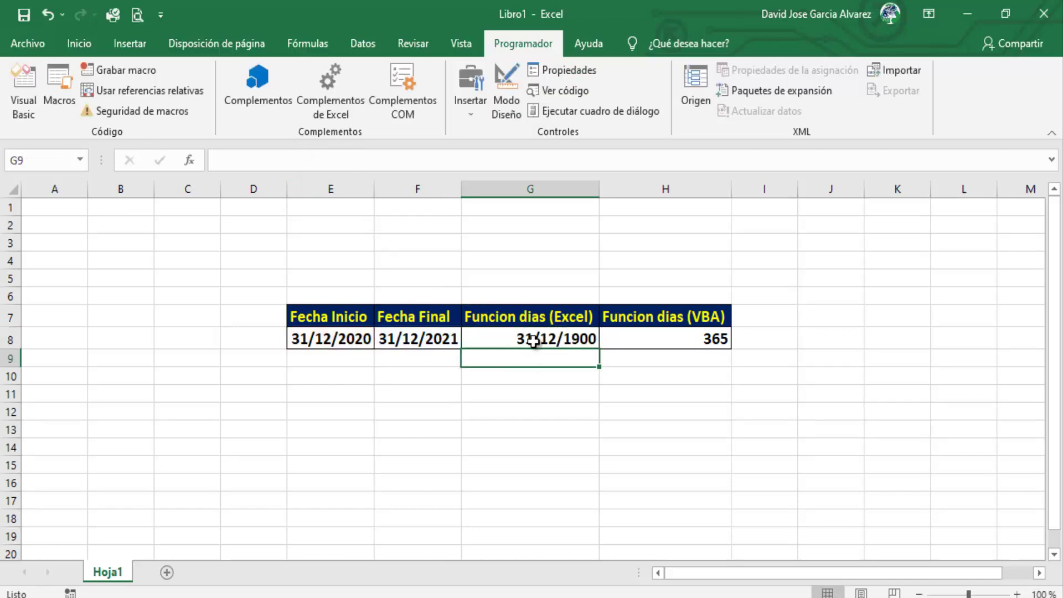
# - Format G8 as Número with 0 decimal places so it displays 366
pyautogui.click(538, 339)
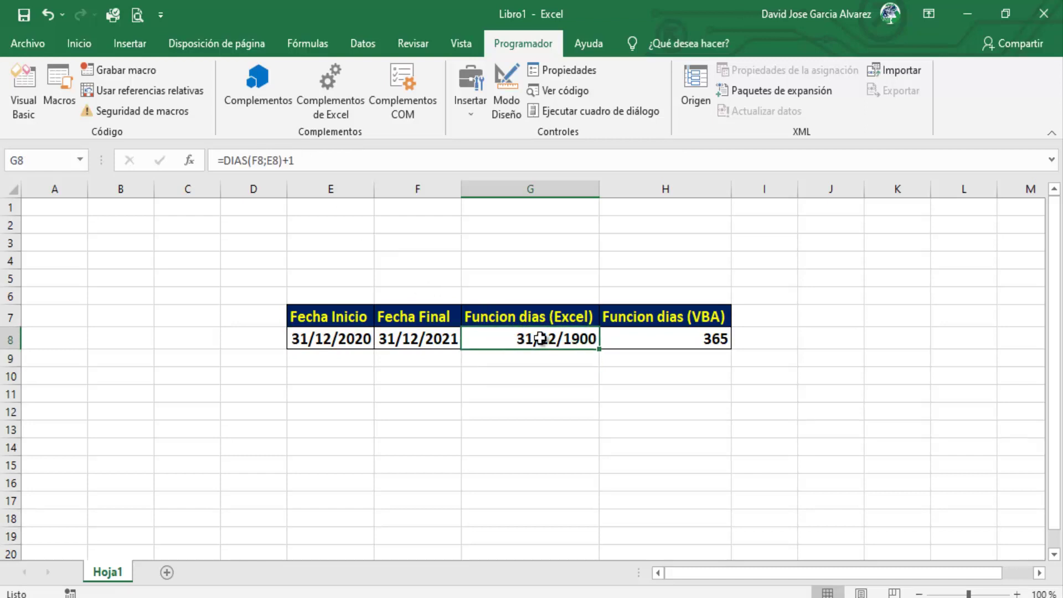
pyautogui.rightClick(540, 339)
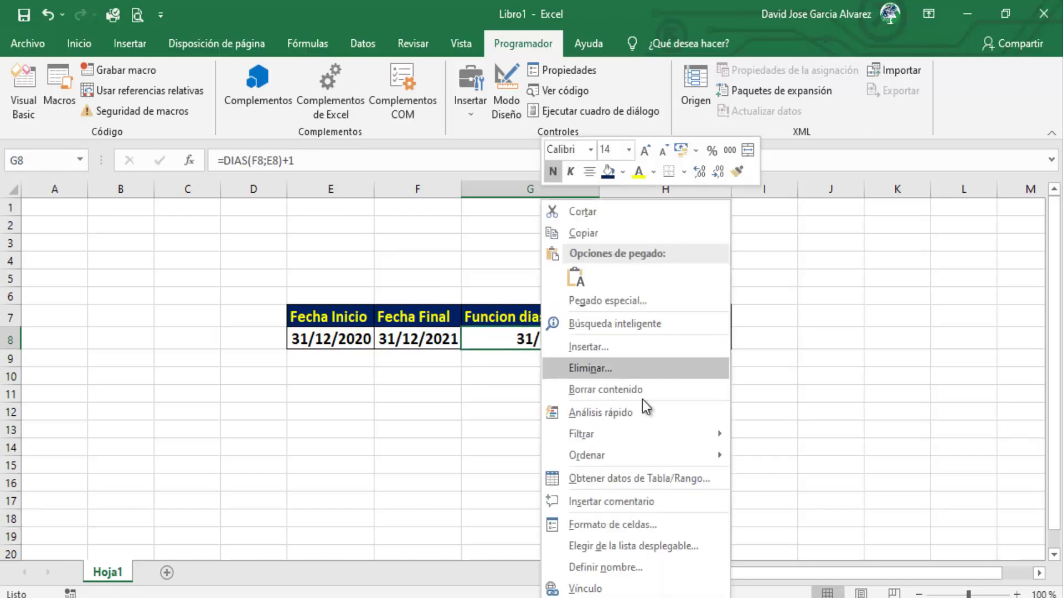
pyautogui.click(631, 523)
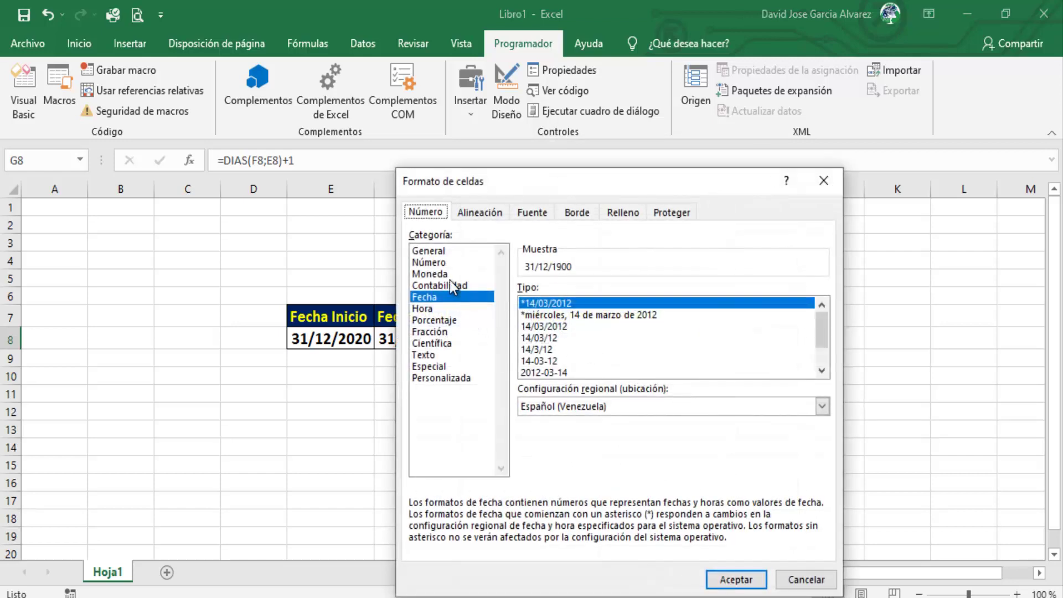
pyautogui.click(429, 263)
pyautogui.click(524, 312)
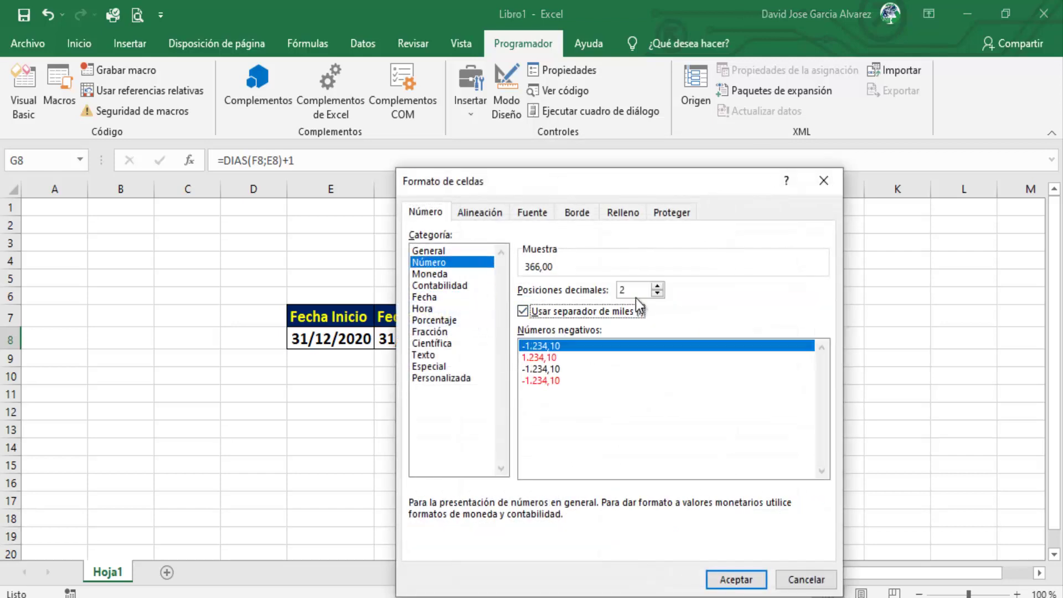
pyautogui.click(658, 294)
pyautogui.click(657, 294)
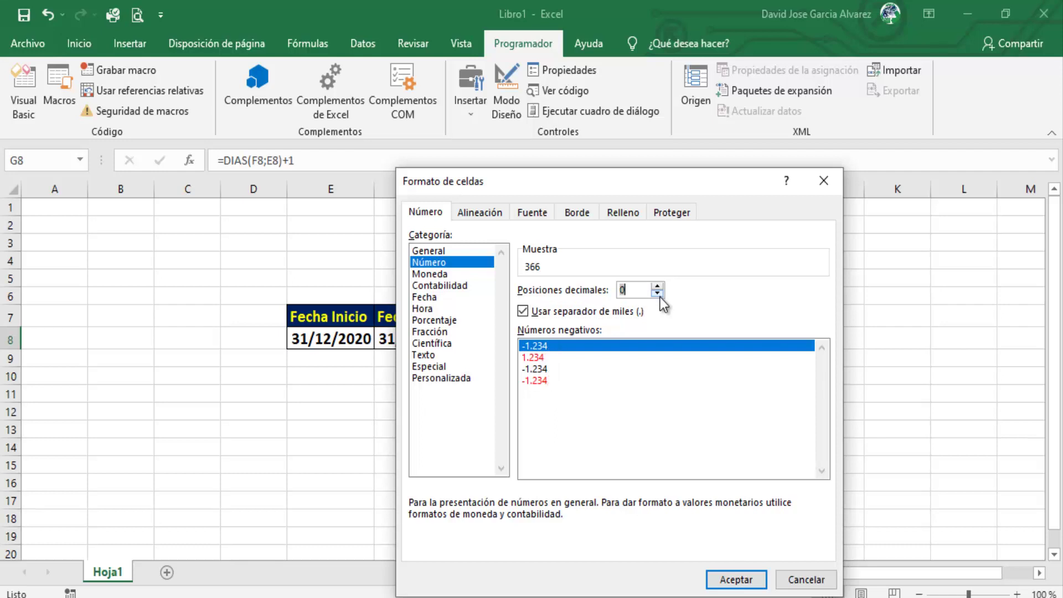
pyautogui.click(737, 580)
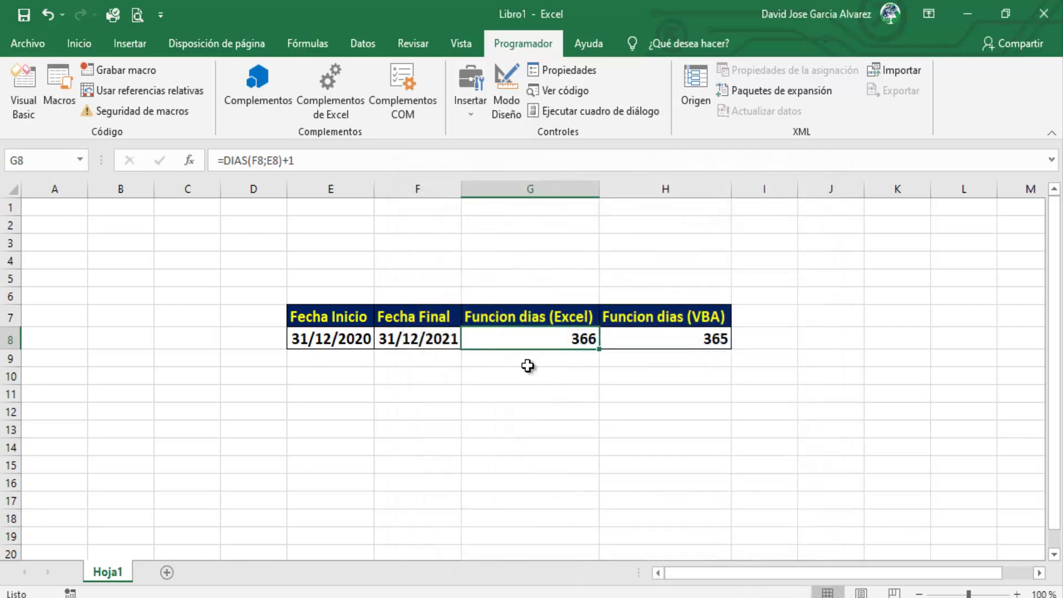
pyautogui.click(646, 373)
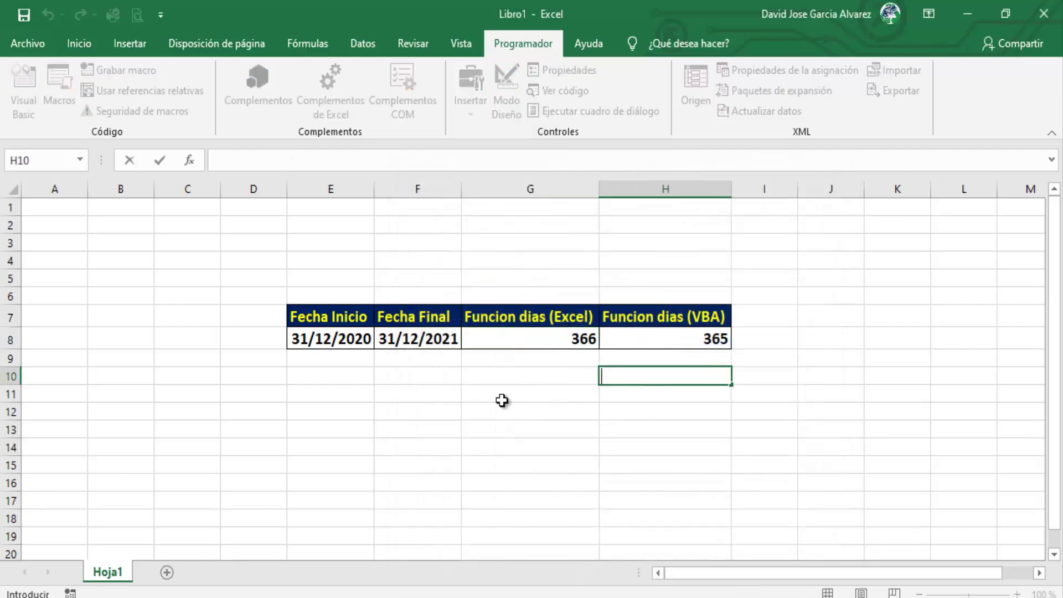
pyautogui.click(372, 418)
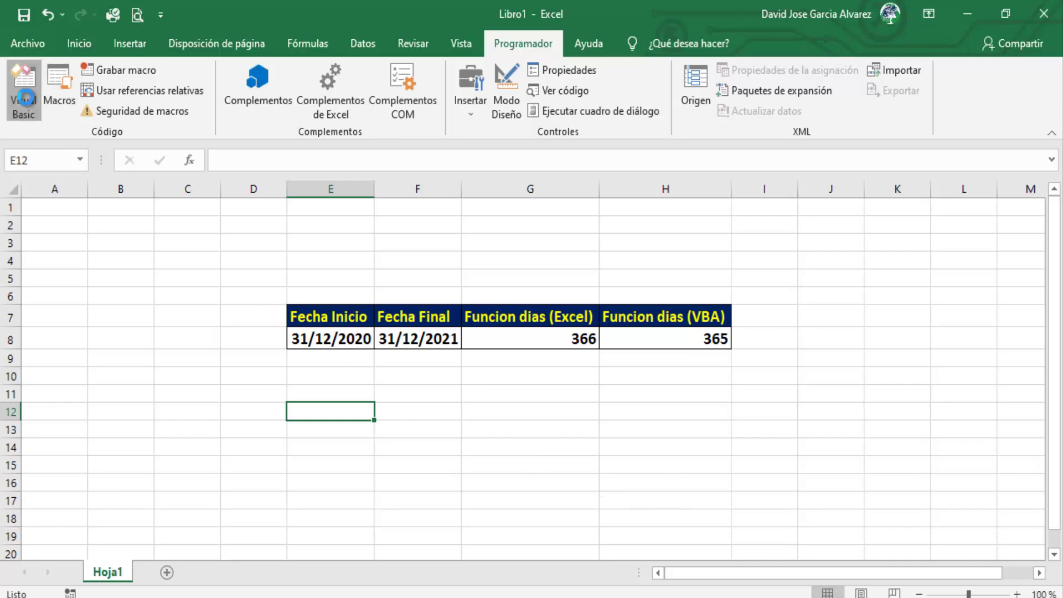
# - Append +1 to the Days line in Funciones' Calcular_Dias macro and return to Excel with Alt+F11
pyautogui.click(24, 91)
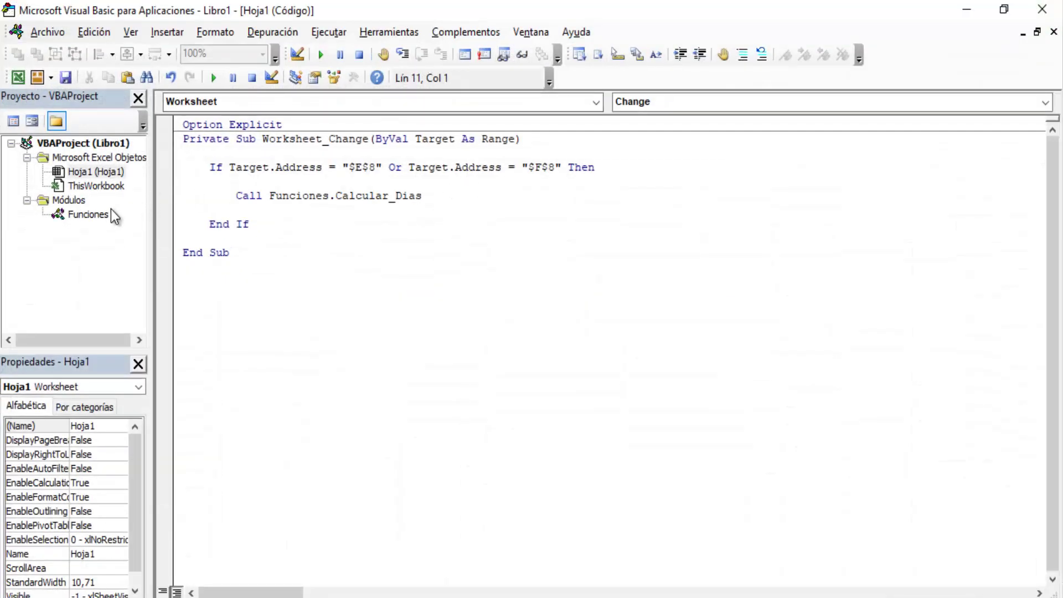
pyautogui.doubleClick(86, 215)
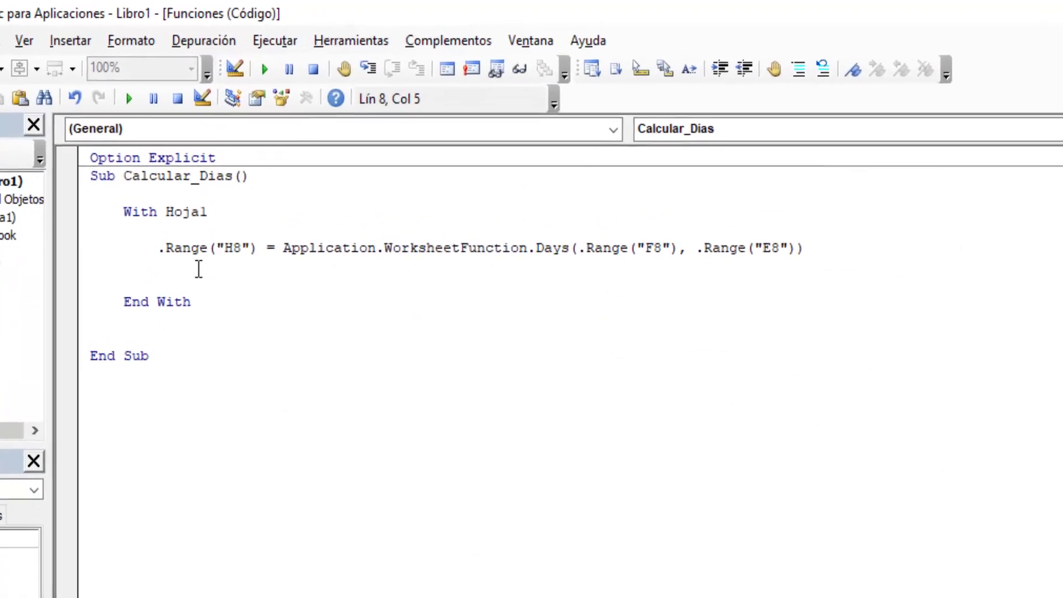
pyautogui.press('BackSpace')
pyautogui.press('BackSpace')
pyautogui.click(854, 267)
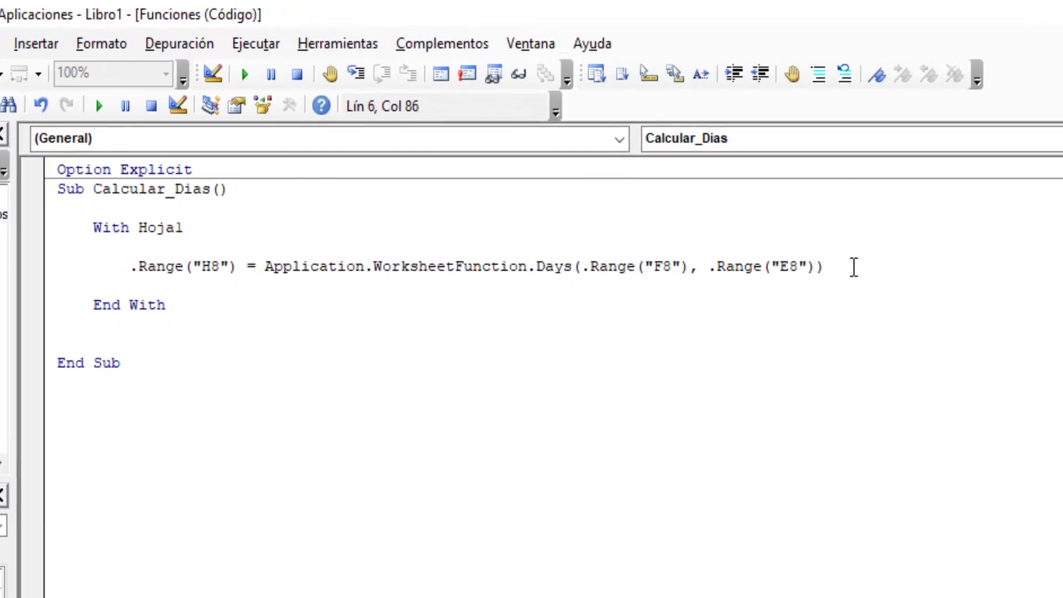
pyautogui.write('+1')
pyautogui.click(838, 305)
pyautogui.hotkey('alt', 'F11')
# - Restore the start date in E8 to 01/01/2021 and compare G8 and H8, both reading 365
pyautogui.click(634, 502)
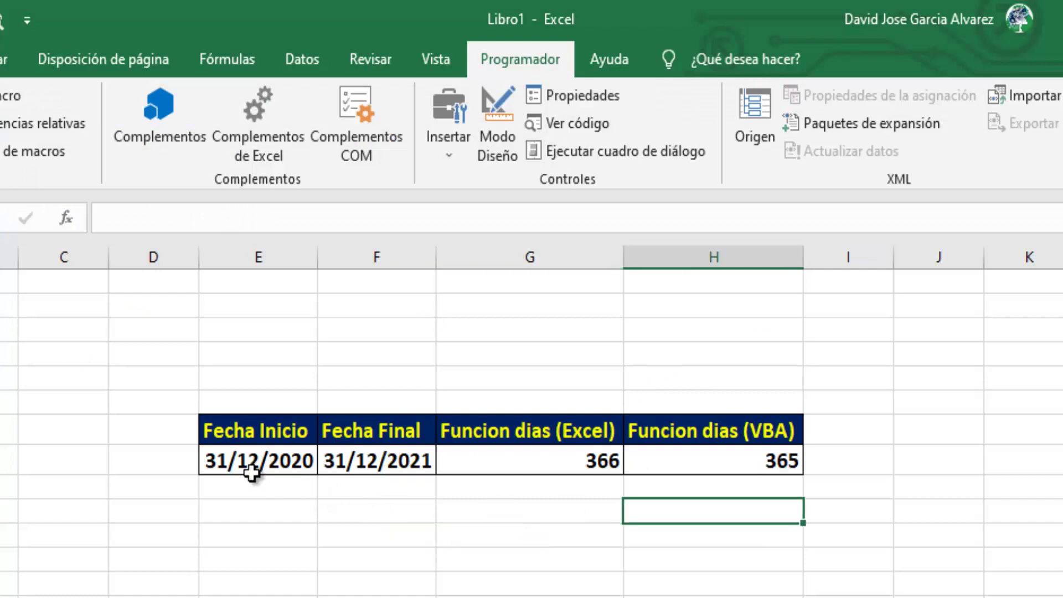
pyautogui.click(266, 468)
pyautogui.write('01/01')
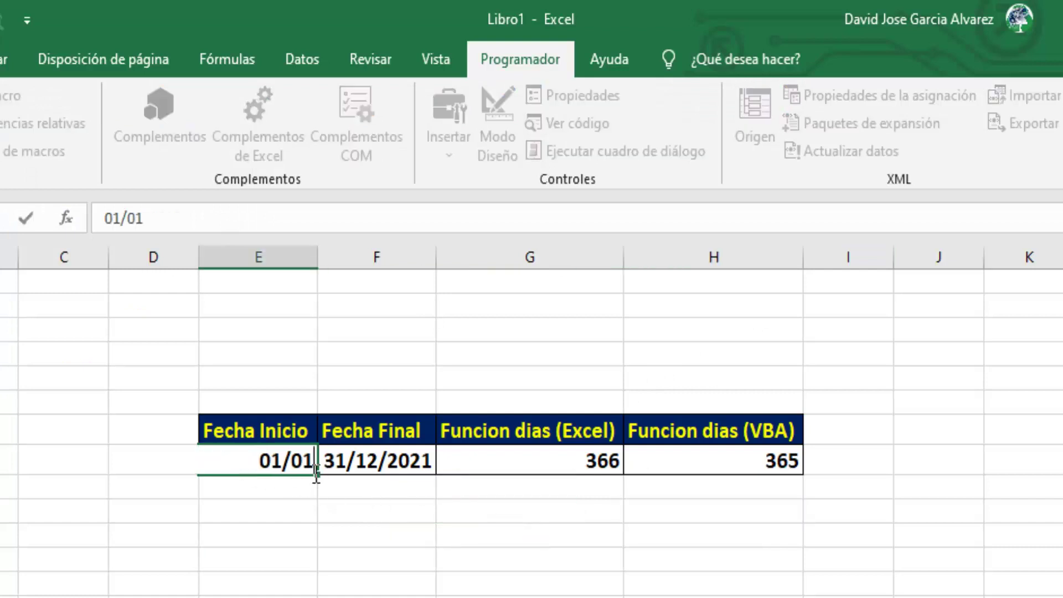
pyautogui.write('/2021')
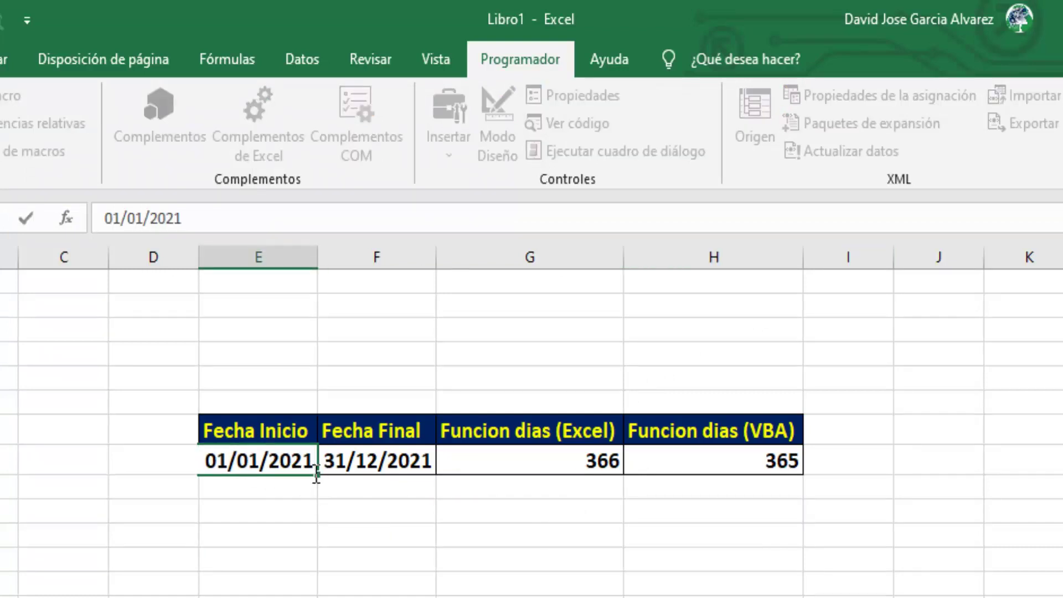
pyautogui.press('Return')
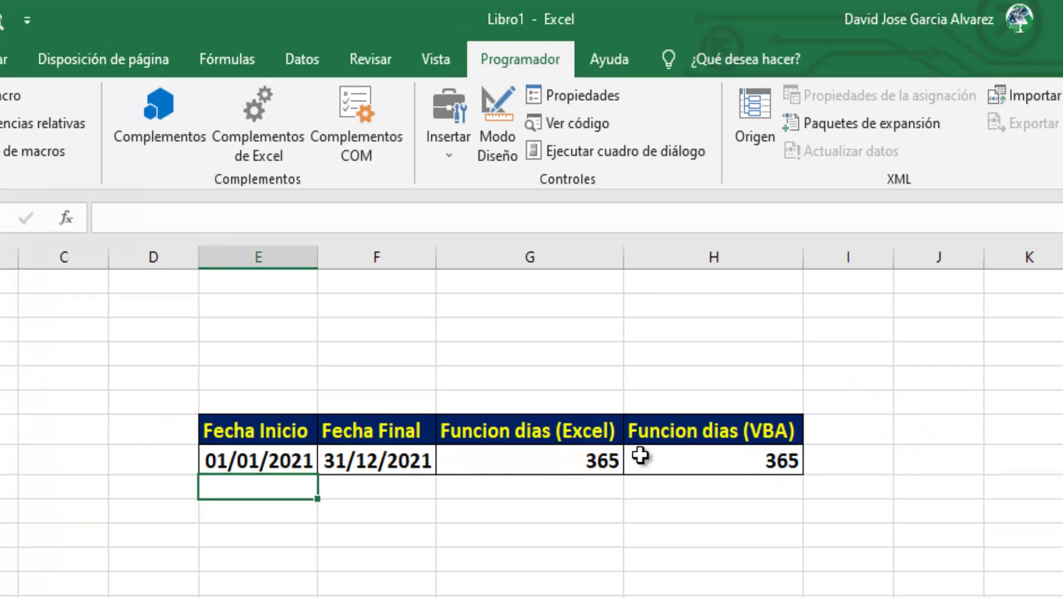
pyautogui.click(580, 459)
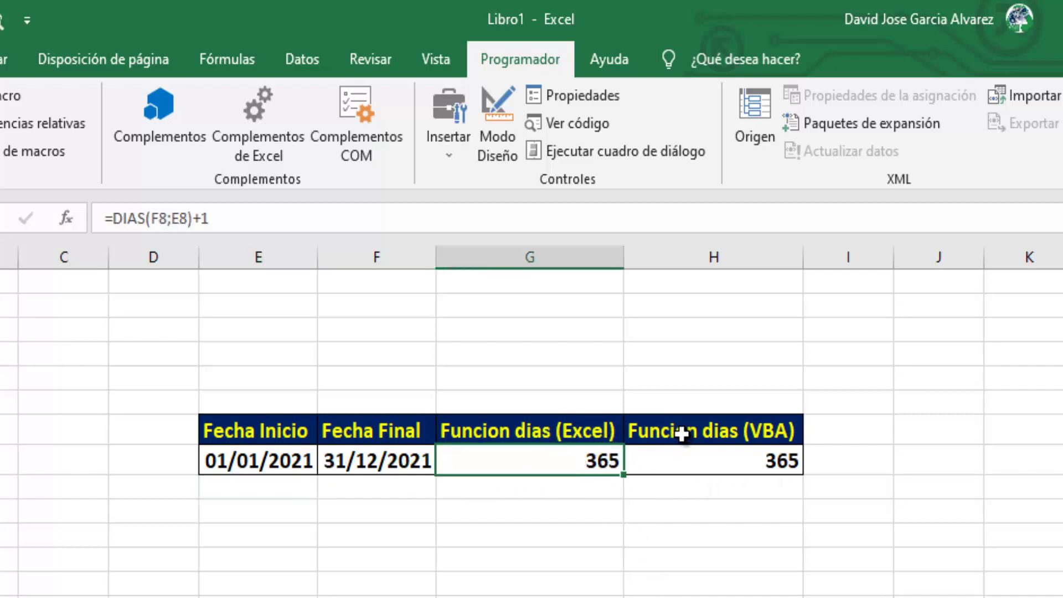
pyautogui.click(739, 457)
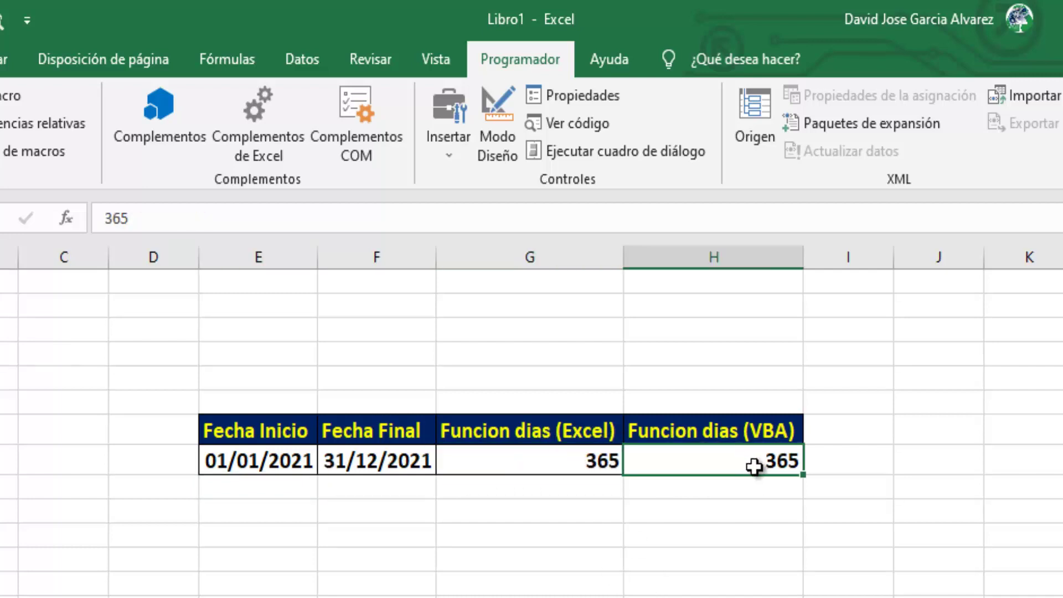